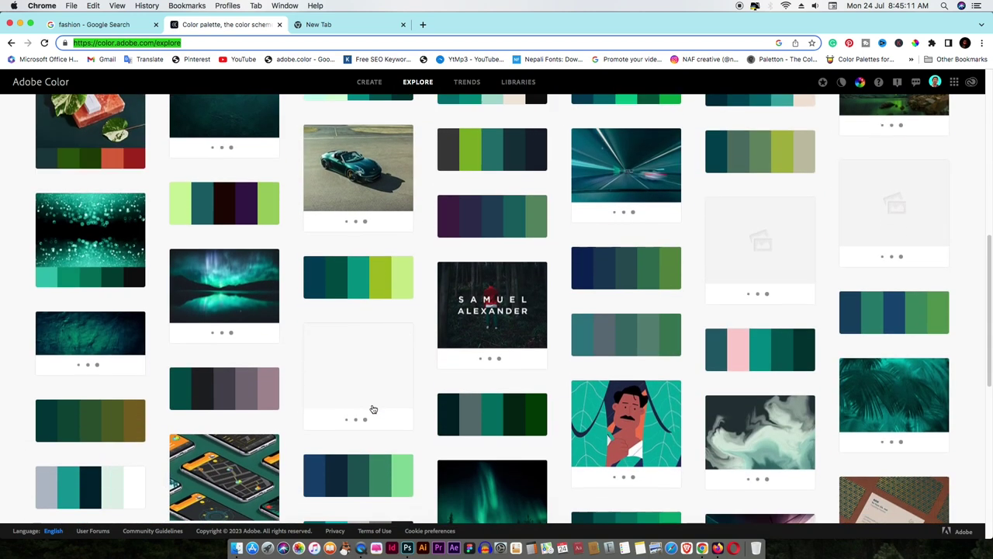
# Search the Adobe Color themes for "green".
pyautogui.scroll(-4, 373, 409)
pyautogui.scroll(-4, 373, 409)
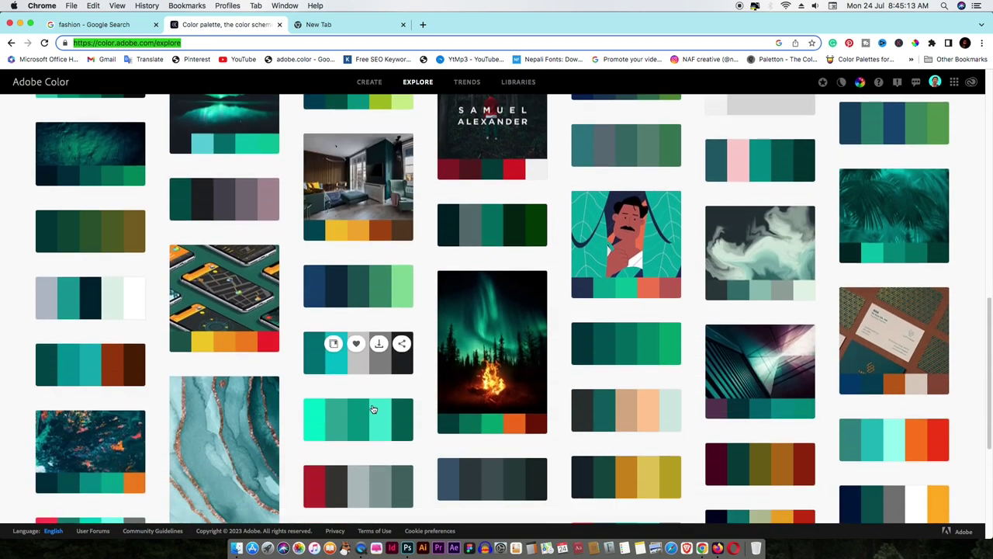
pyautogui.scroll(15, 373, 409)
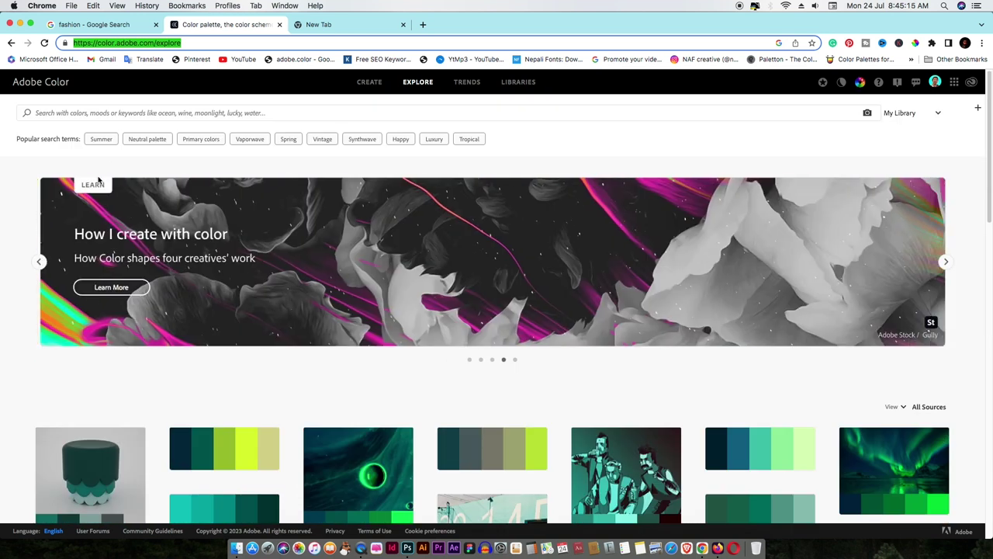
pyautogui.click(144, 113)
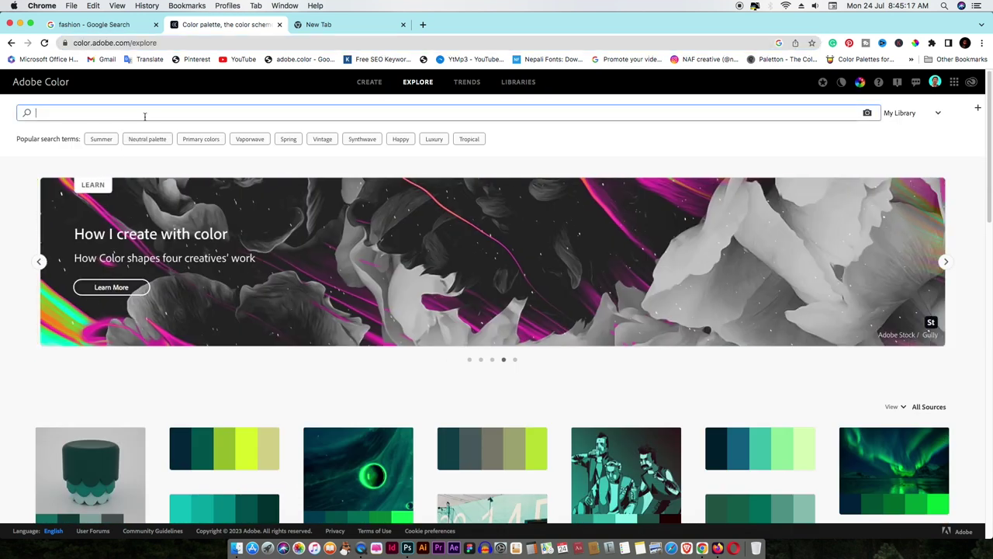
pyautogui.write('green')
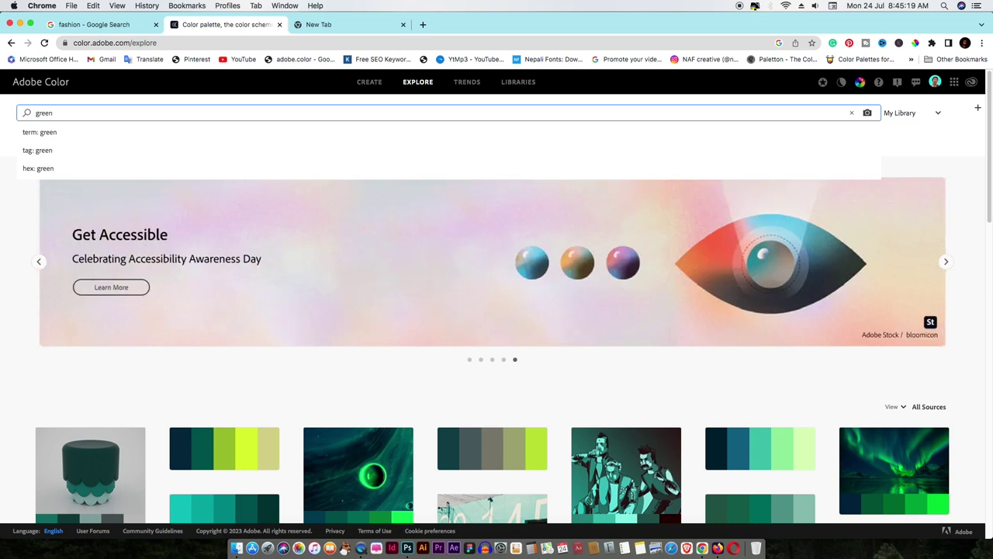
pyautogui.press('Return')
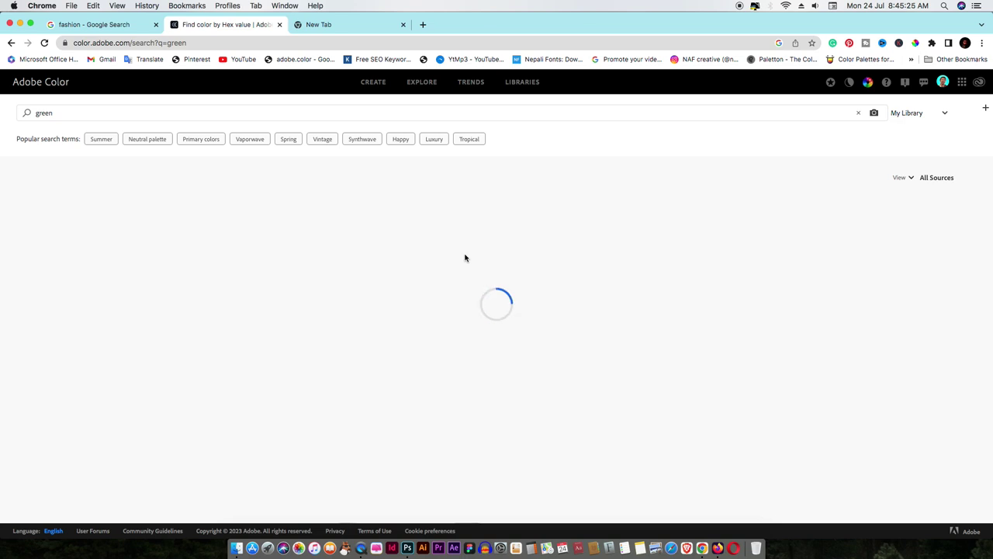
# Open the dark forest photo's green theme and copy the hex code of its middle swatch, #012611.
pyautogui.scroll(-1, 465, 260)
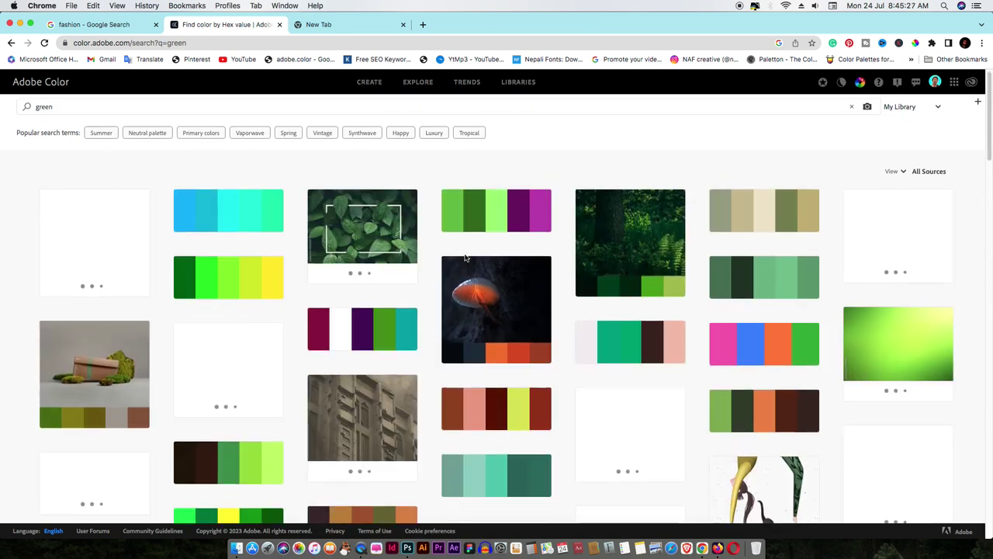
pyautogui.click(645, 256)
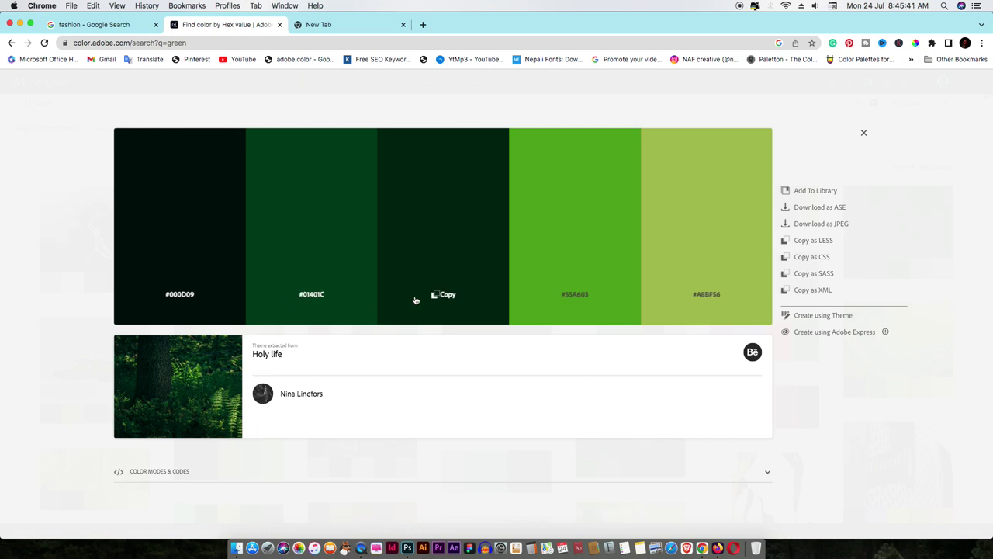
pyautogui.click(444, 296)
# Switch to Photoshop and mask Layer 1 with the active selection of the woman in the green dress.
pyautogui.press('super+Tab')
pyautogui.press('super+Tab')
pyautogui.press('super+Tab')
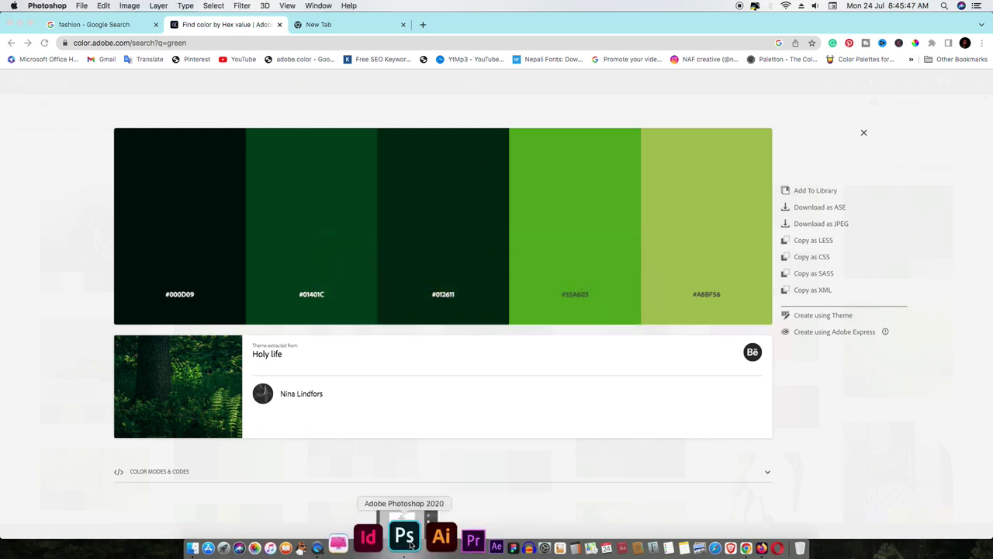
pyautogui.click(408, 548)
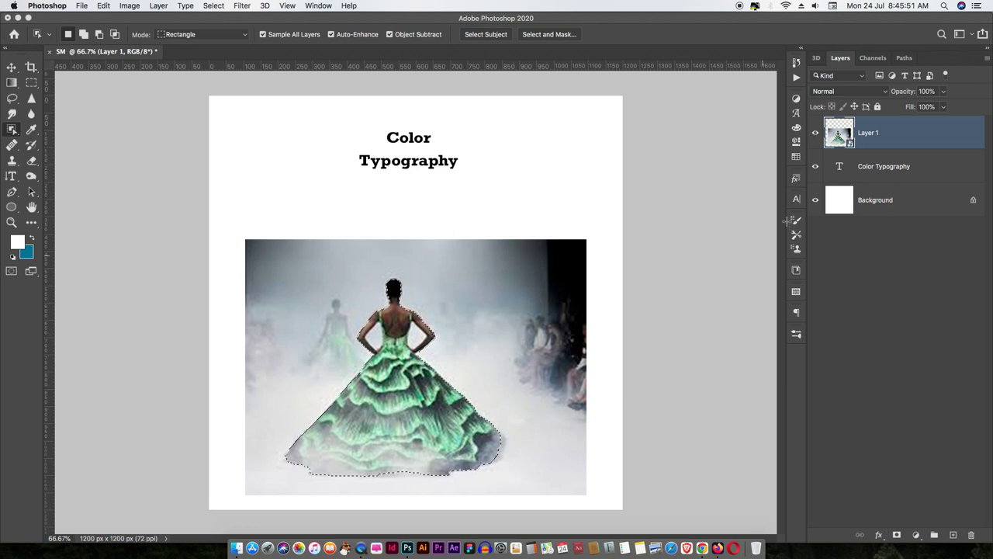
pyautogui.click(897, 535)
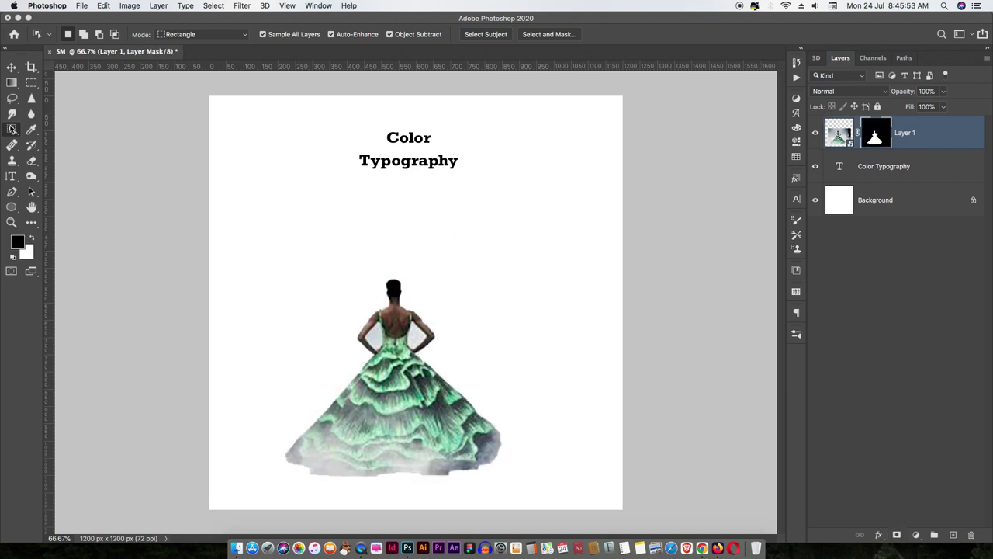
# Add a Solid Color fill layer in #012611 directly above the Background layer.
pyautogui.click(11, 68)
pyautogui.click(836, 199)
pyautogui.click(916, 535)
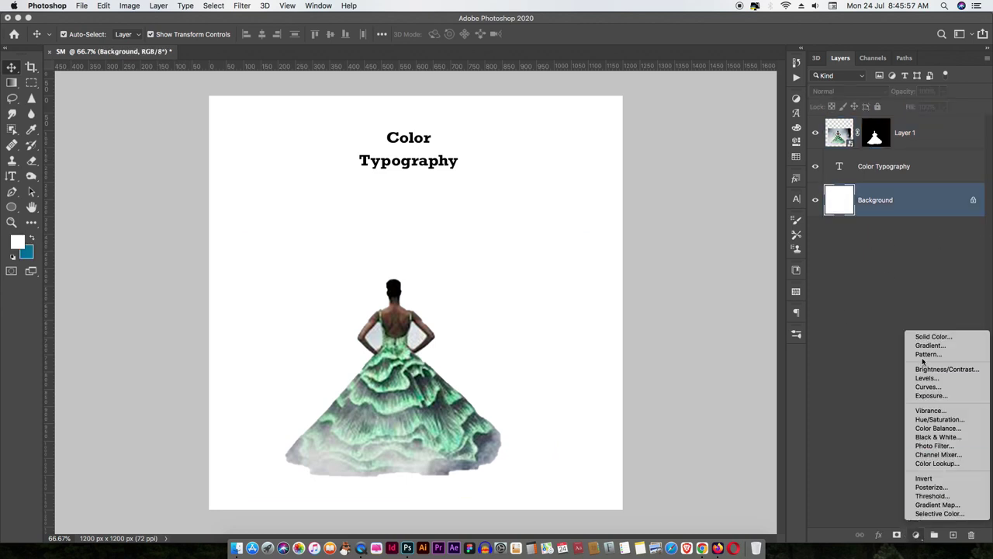
pyautogui.click(920, 336)
pyautogui.write('012611')
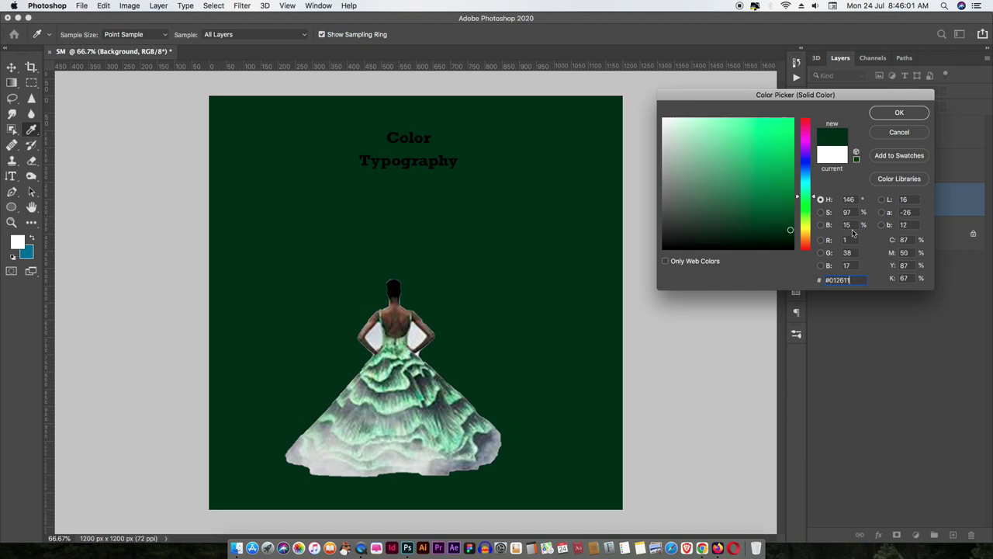
pyautogui.click(891, 114)
# Target Layer 1's mask and set the black brush to a hard round tip of 20 px with 100% hardness.
pyautogui.click(446, 425)
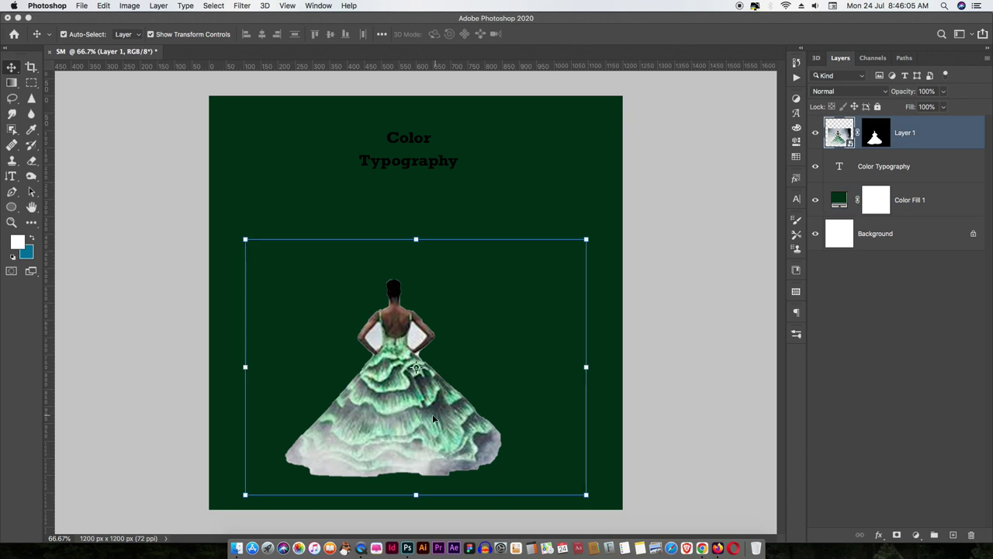
pyautogui.scroll(3, 419, 405)
pyautogui.scroll(5, 417, 404)
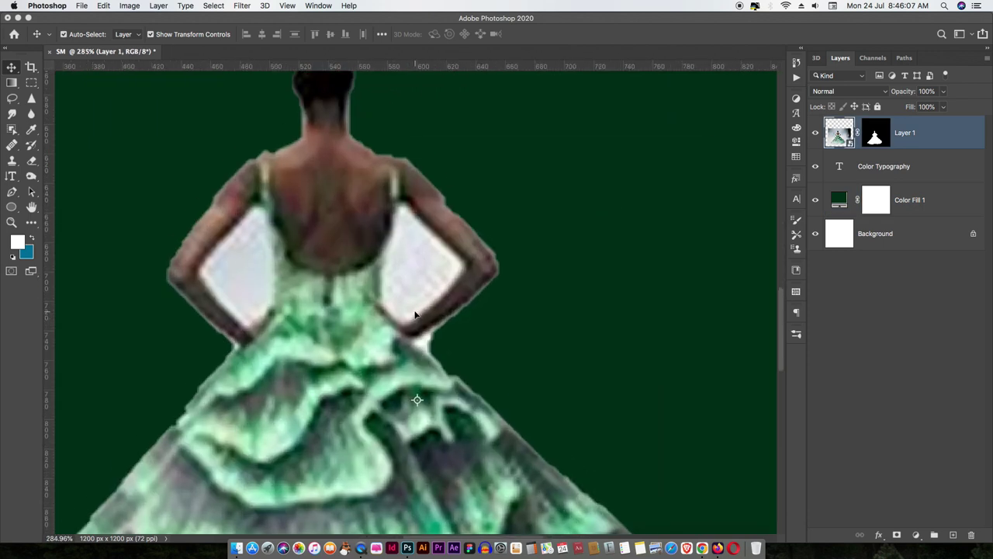
pyautogui.press('b')
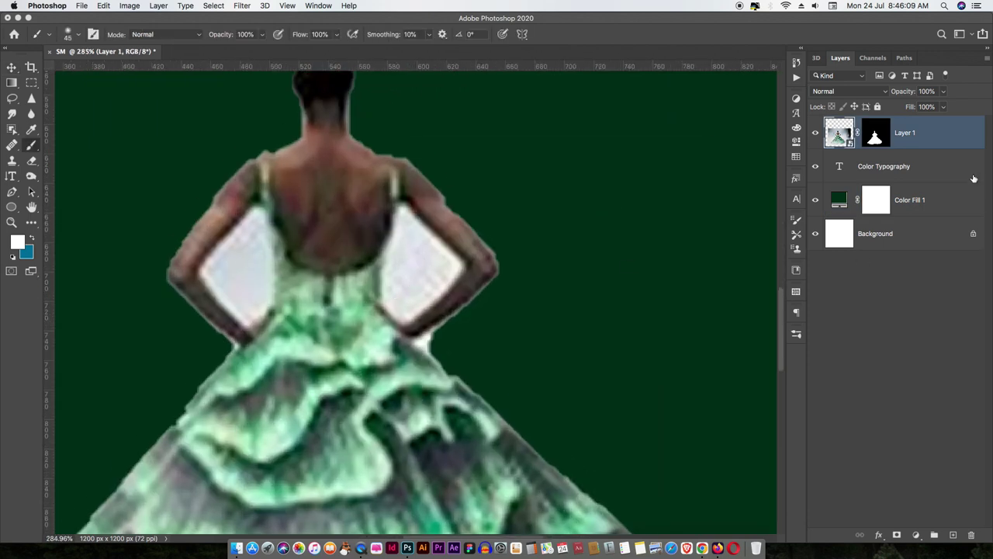
pyautogui.click(888, 138)
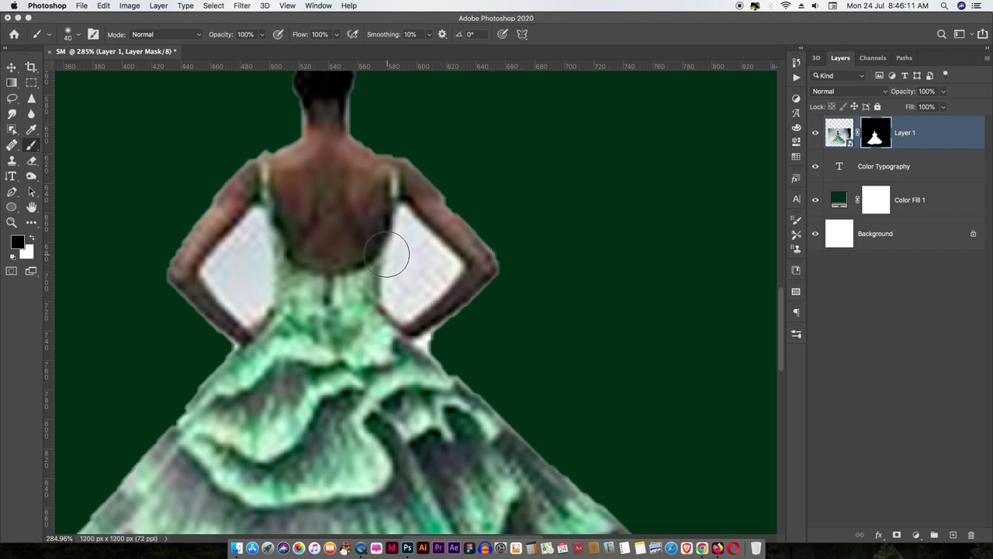
pyautogui.press('[')
pyautogui.press('[')
pyautogui.press('[')
pyautogui.press('[')
pyautogui.press('[')
pyautogui.click(70, 35)
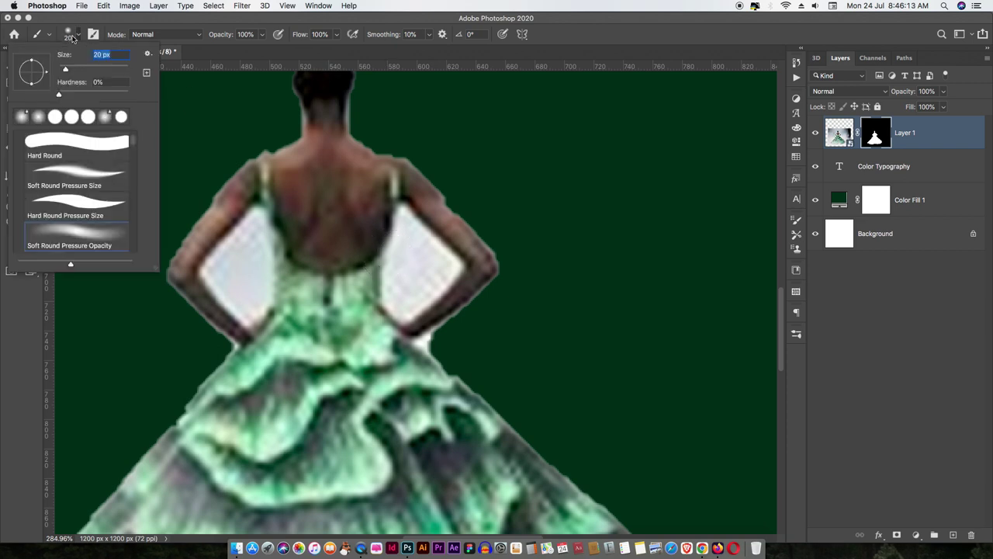
pyautogui.write('[[[[')
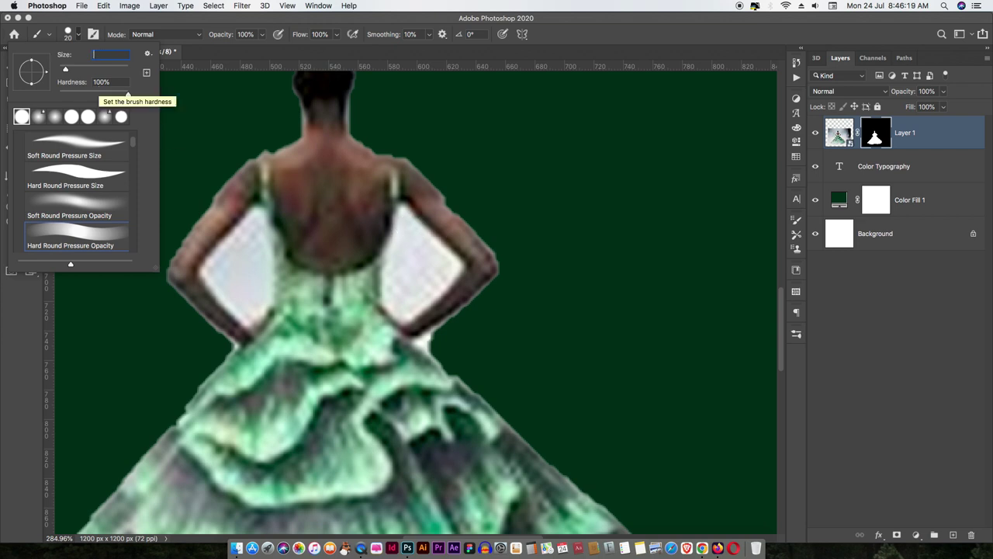
pyautogui.press('Return')
pyautogui.click(591, 188)
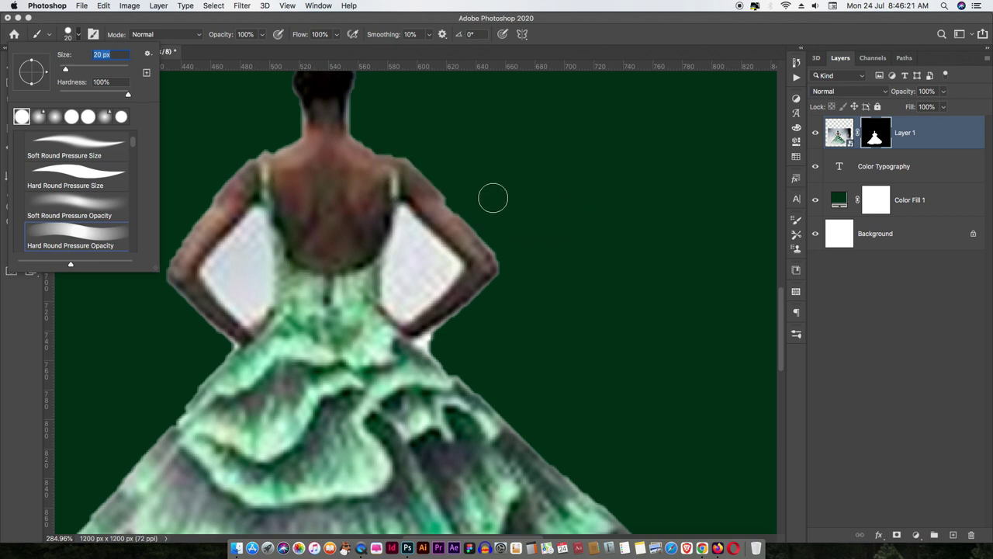
# Paint black on Layer 1's mask to hide the white gaps between the woman's arms and waist.
pyautogui.moveTo(408, 225)
pyautogui.mouseDown()
pyautogui.moveTo(387, 288)
pyautogui.moveTo(391, 308)
pyautogui.moveTo(409, 318)
pyautogui.moveTo(459, 271)
pyautogui.moveTo(404, 208)
pyautogui.moveTo(392, 242)
pyautogui.mouseUp()
pyautogui.press('[')
pyautogui.press('[')
pyautogui.press('[')
pyautogui.press('v')
pyautogui.press('super+0')
# Change the text colour of the "Color Typography" heading to white (#ffffff).
pyautogui.scroll(4, 413, 277)
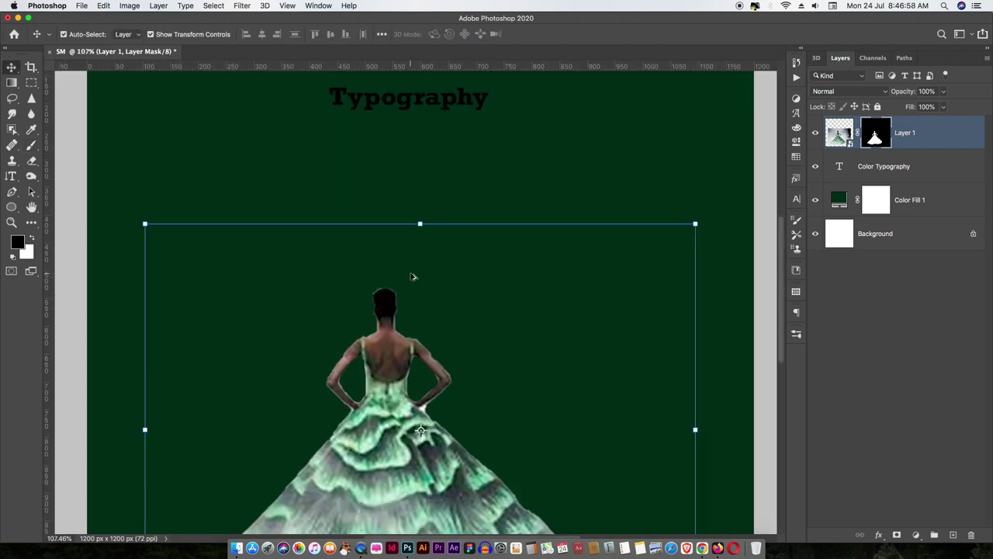
pyautogui.scroll(-1, 412, 277)
pyautogui.click(429, 109)
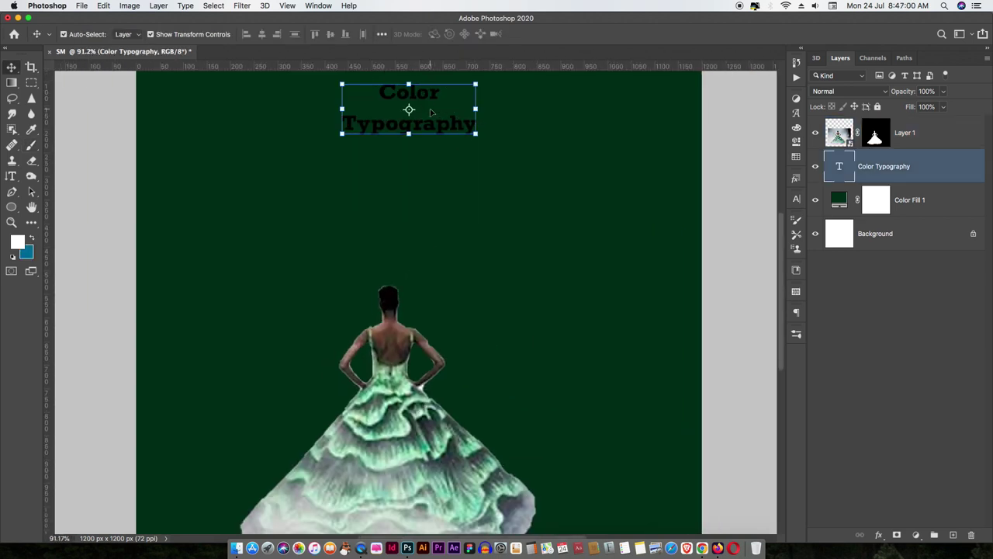
pyautogui.press('t')
pyautogui.click(473, 35)
pyautogui.moveTo(676, 138); pyautogui.dragTo(657, 114)
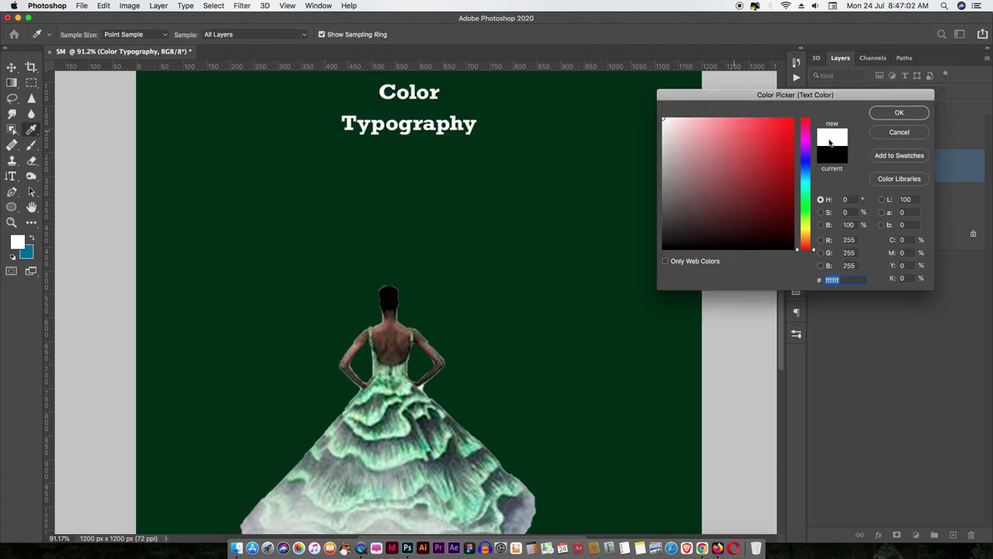
pyautogui.click(899, 112)
pyautogui.press('v')
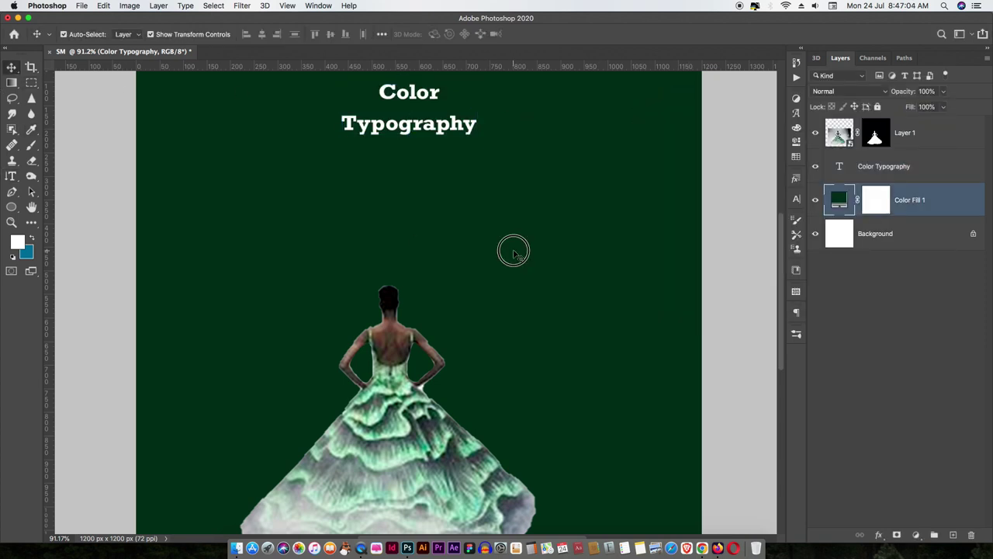
pyautogui.click(513, 250)
# Enlarge the cut-out woman so the dress nearly fills the canvas width, and centre her beneath the heading.
pyautogui.scroll(-2, 439, 277)
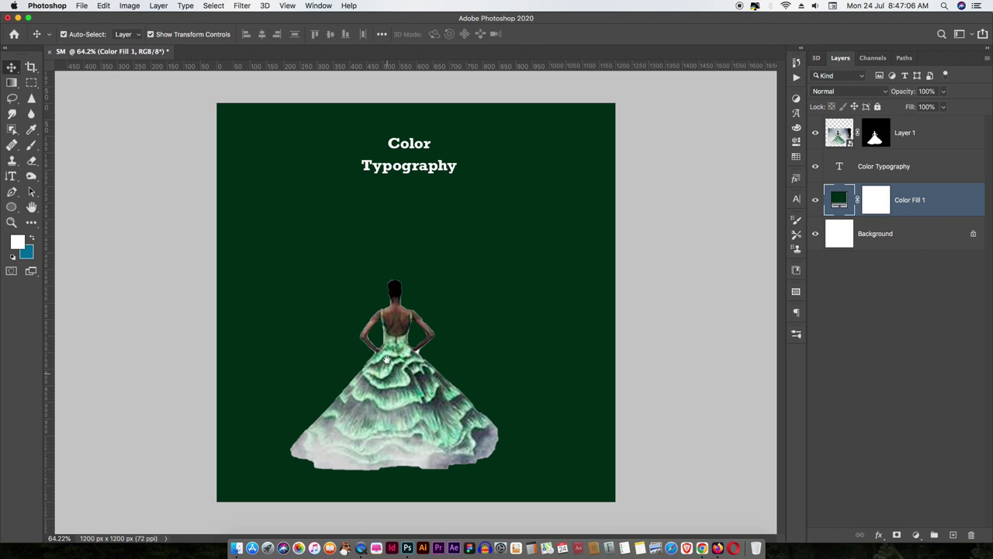
pyautogui.click(396, 384)
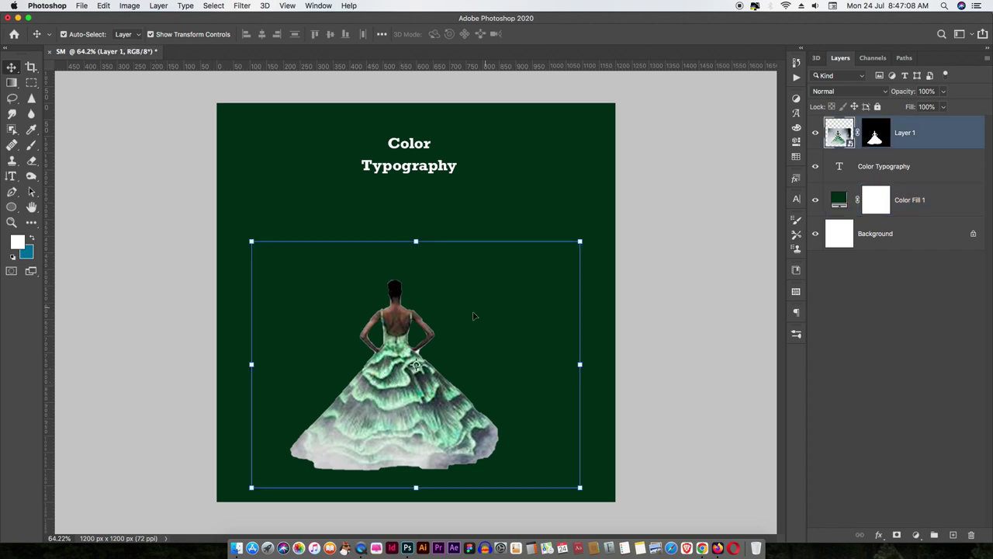
pyautogui.moveTo(416, 242); pyautogui.dragTo(416, 93)
pyautogui.moveTo(395, 366); pyautogui.dragTo(427, 397)
pyautogui.click(596, 34)
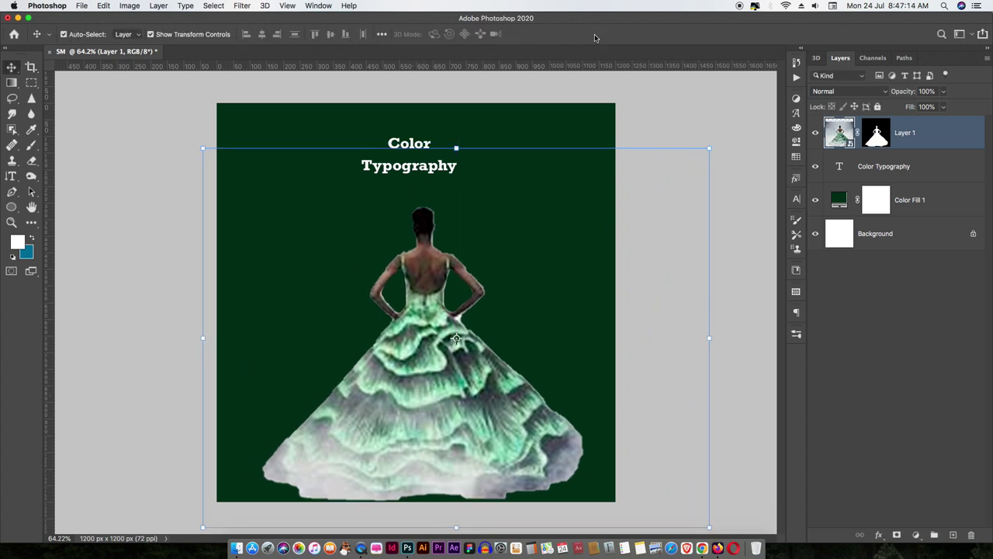
pyautogui.click(672, 282)
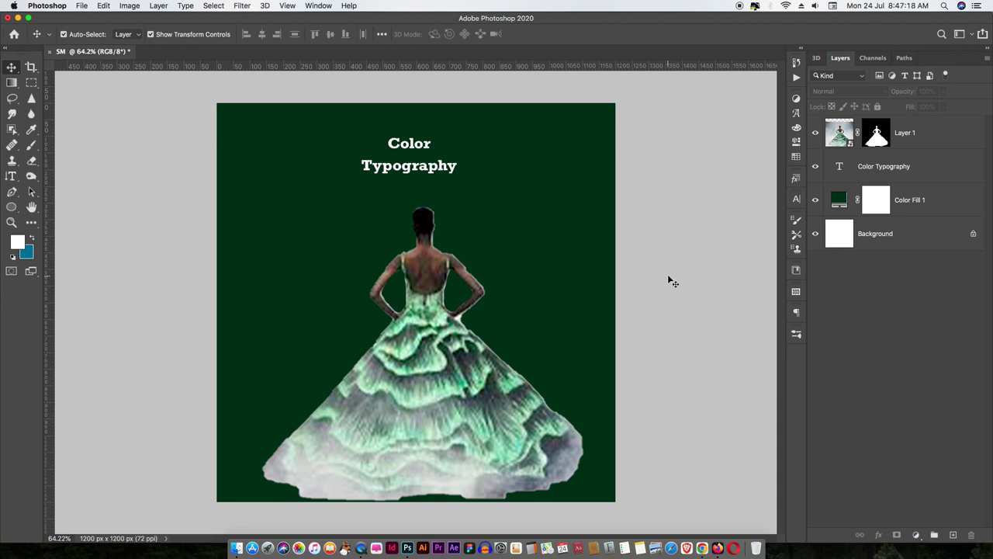
# Switch to Adobe Color in Chrome, leave the green search for the Explore themes, and open the colour wheel for creating a palette.
pyautogui.click(702, 543)
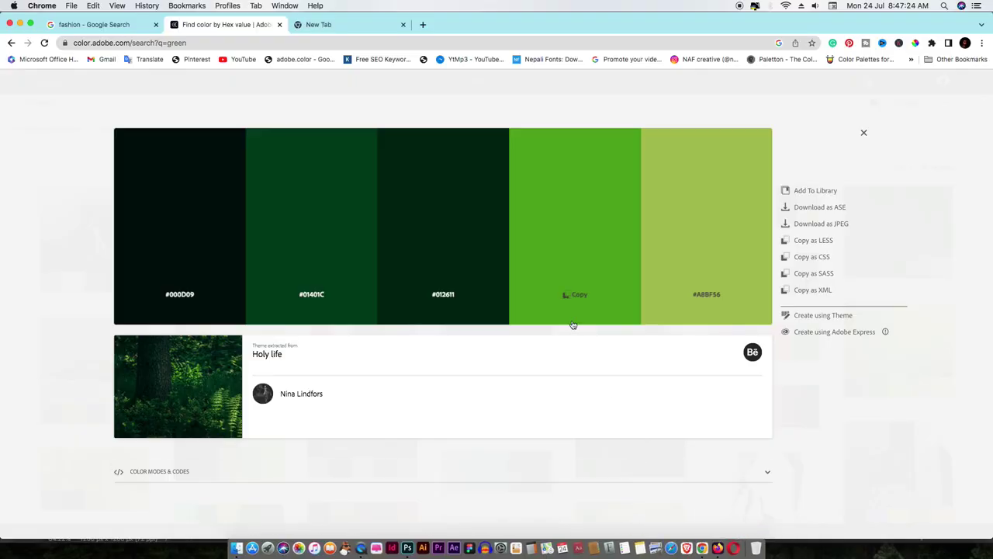
pyautogui.press('super+bracketleft')
pyautogui.press('Escape')
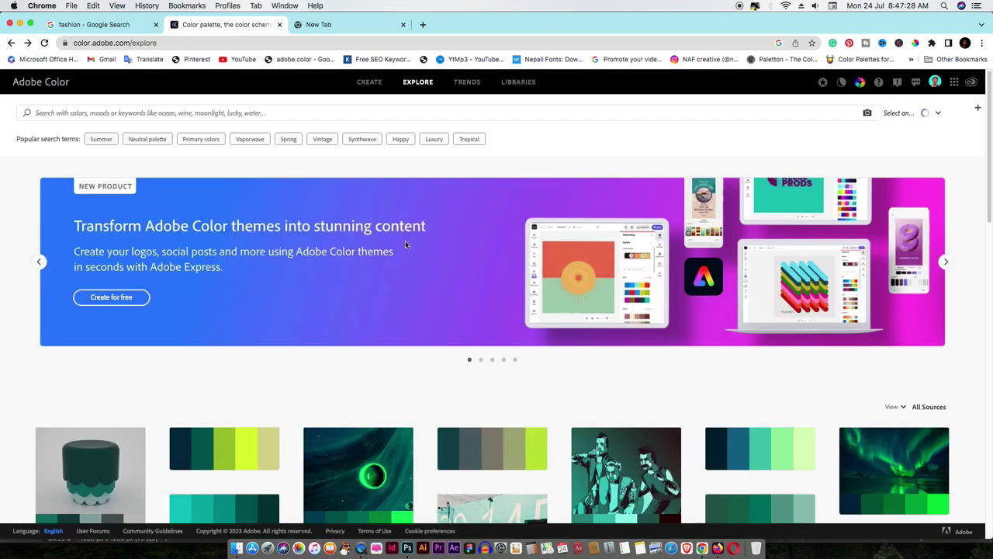
pyautogui.scroll(-5, 402, 239)
pyautogui.scroll(5, 468, 282)
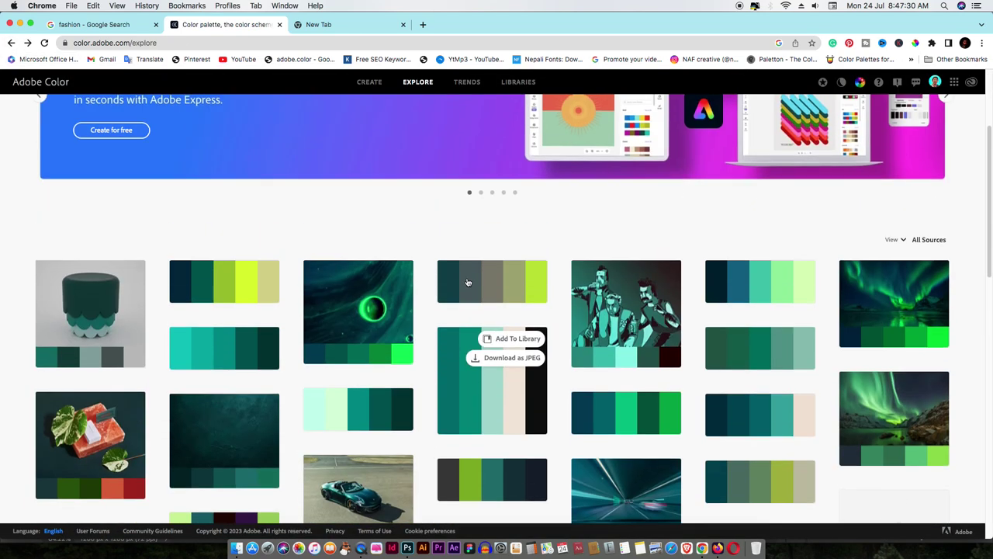
pyautogui.click(370, 81)
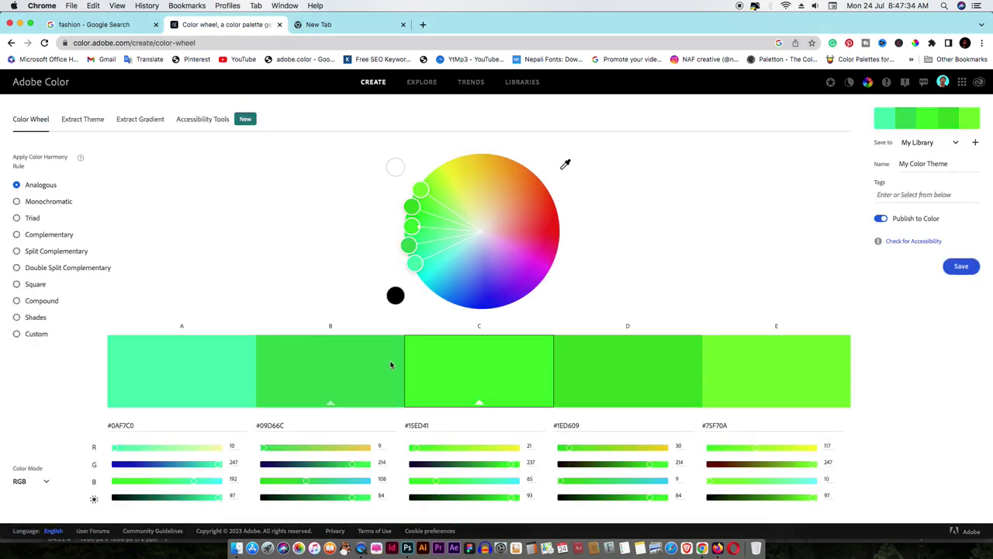
# Apply the Triad harmony rule and rotate the wheel's green and purple handles until the base colour is #15EDA4.
pyautogui.click(18, 219)
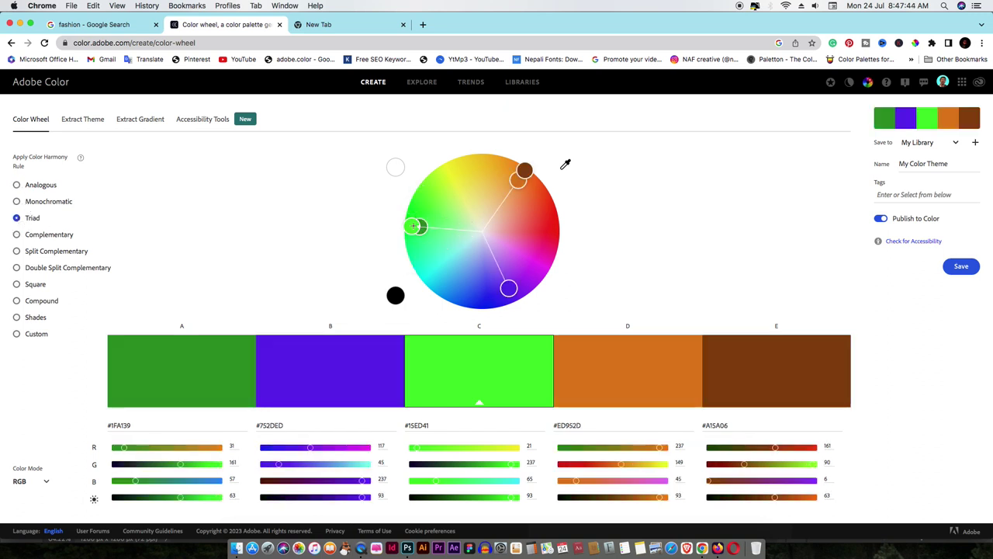
pyautogui.moveTo(423, 225); pyautogui.dragTo(422, 247)
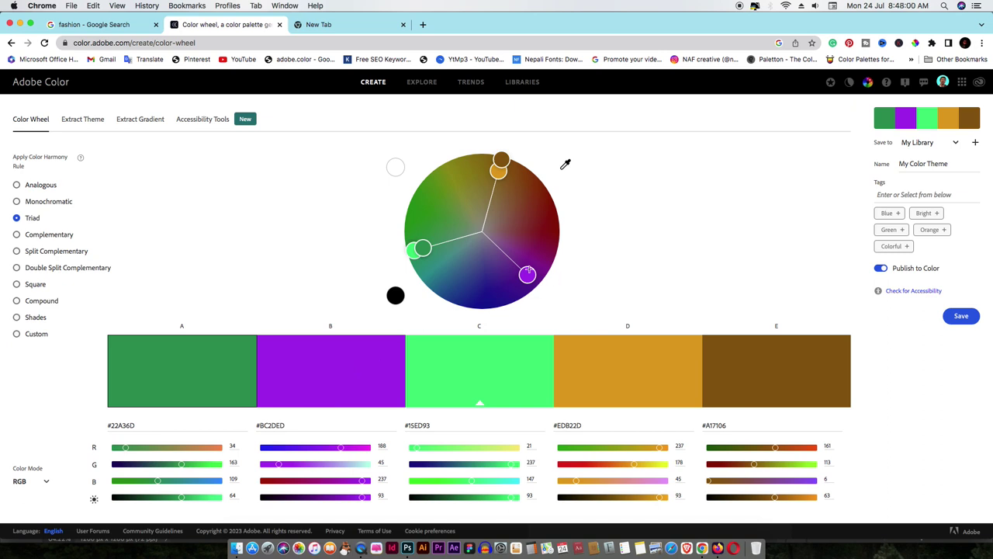
pyautogui.moveTo(527, 272); pyautogui.dragTo(524, 265)
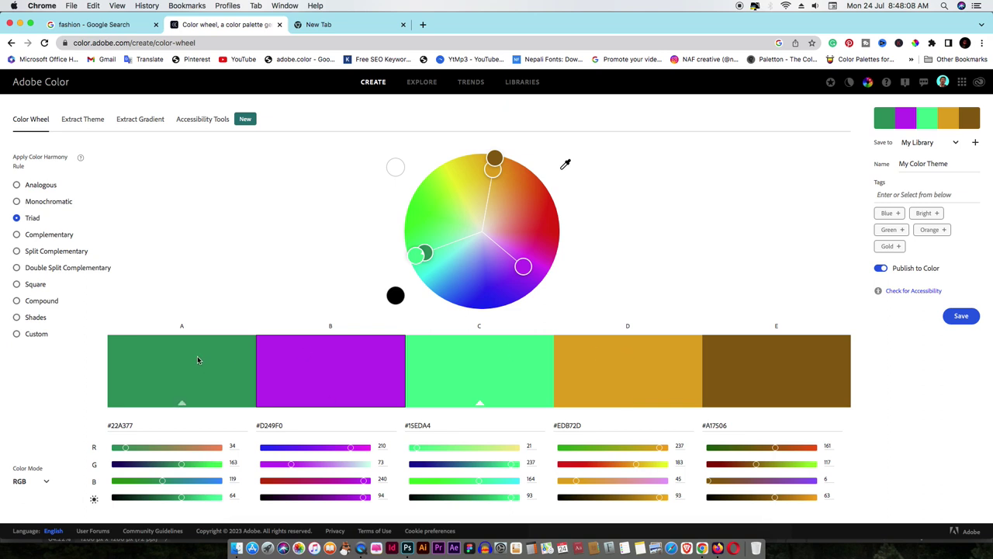
# Apply the Split Complementary harmony rule to the palette.
pyautogui.click(15, 250)
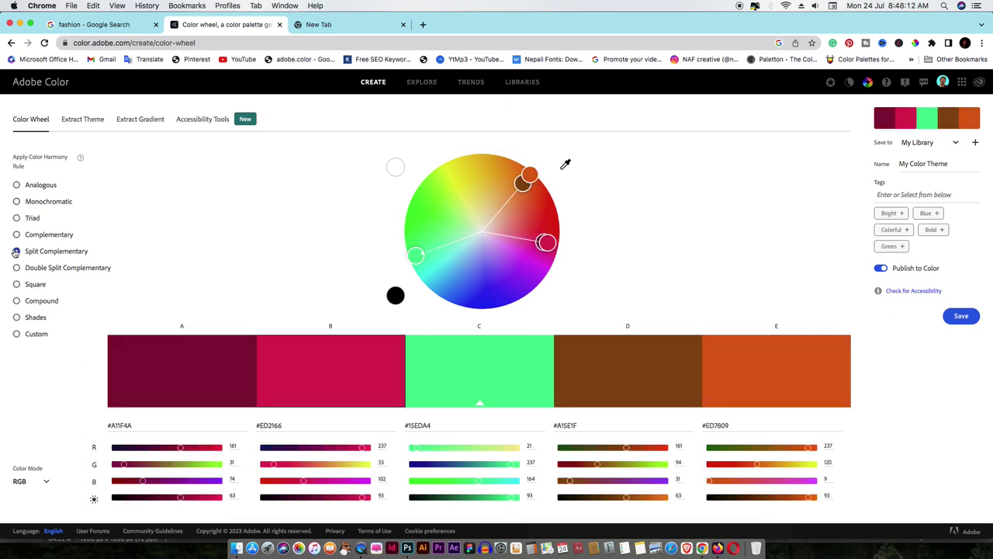
# Try the Shades harmony rule on the palette and replace it with the Square rule.
pyautogui.click(16, 317)
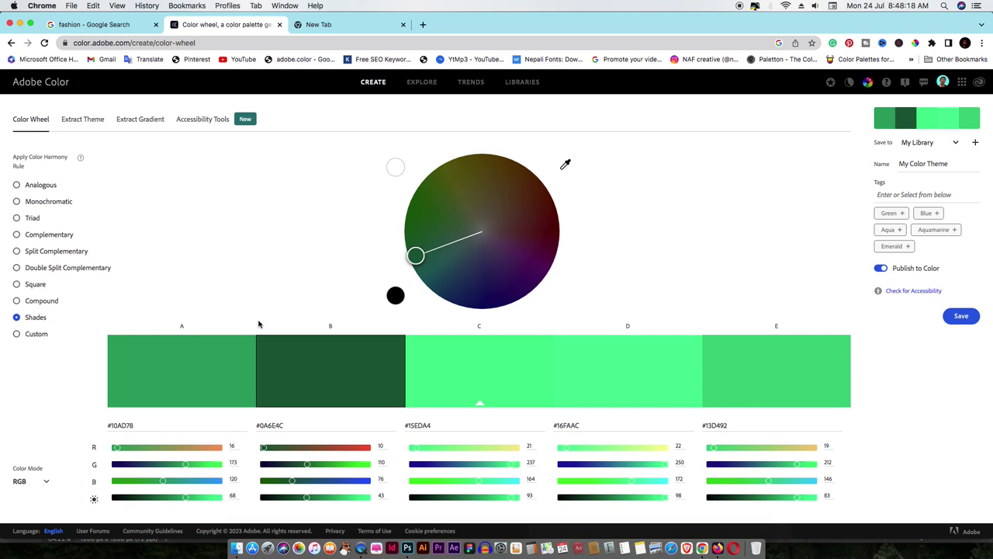
pyautogui.click(17, 285)
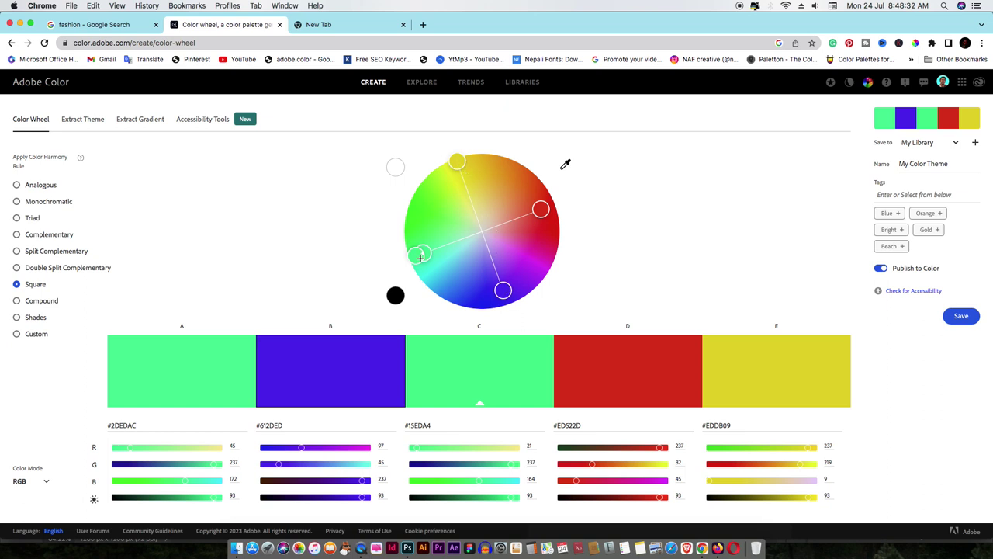
# Copy the purple swatch's hex code #612DED and apply it to the Color Fill 1 layer in Photoshop.
pyautogui.moveTo(317, 431); pyautogui.dragTo(230, 428)
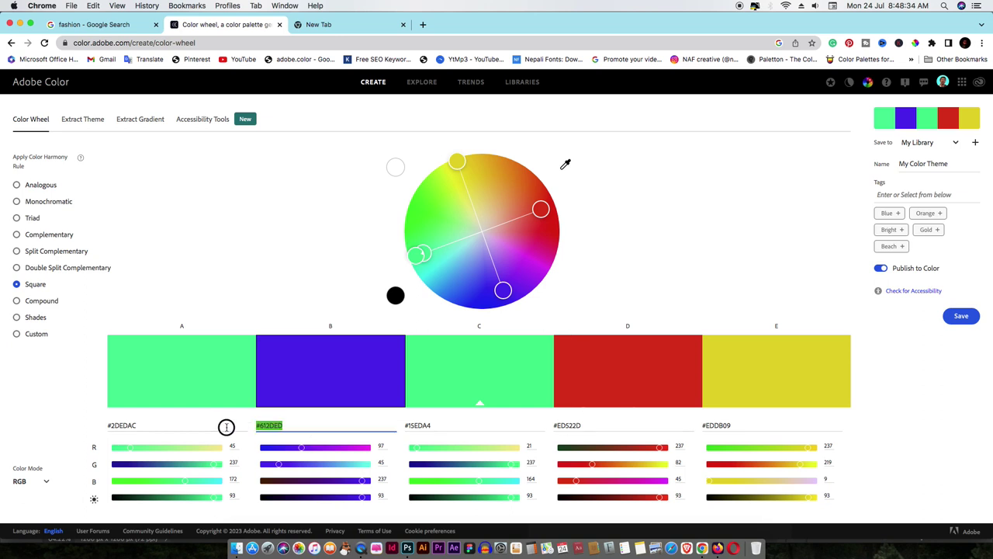
pyautogui.rightClick(257, 429)
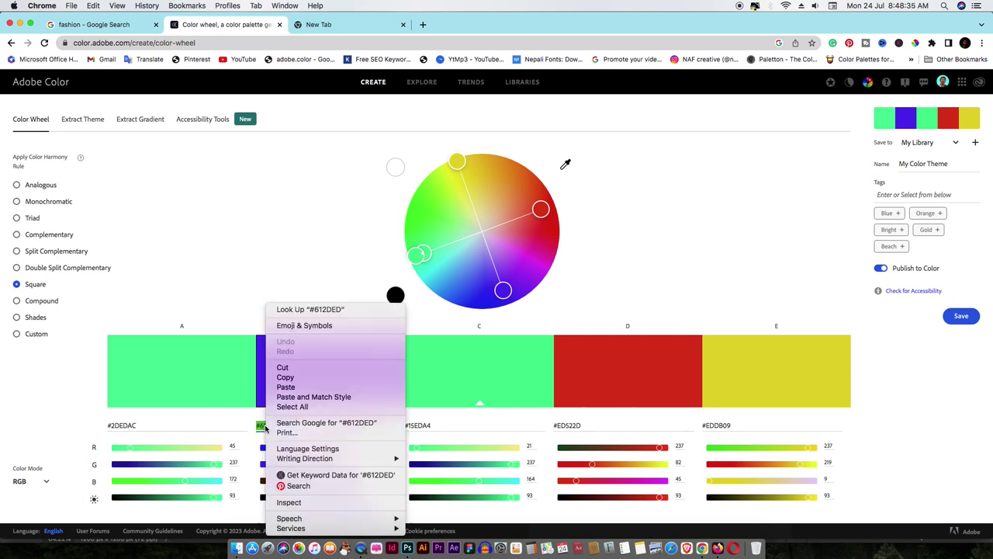
pyautogui.click(285, 377)
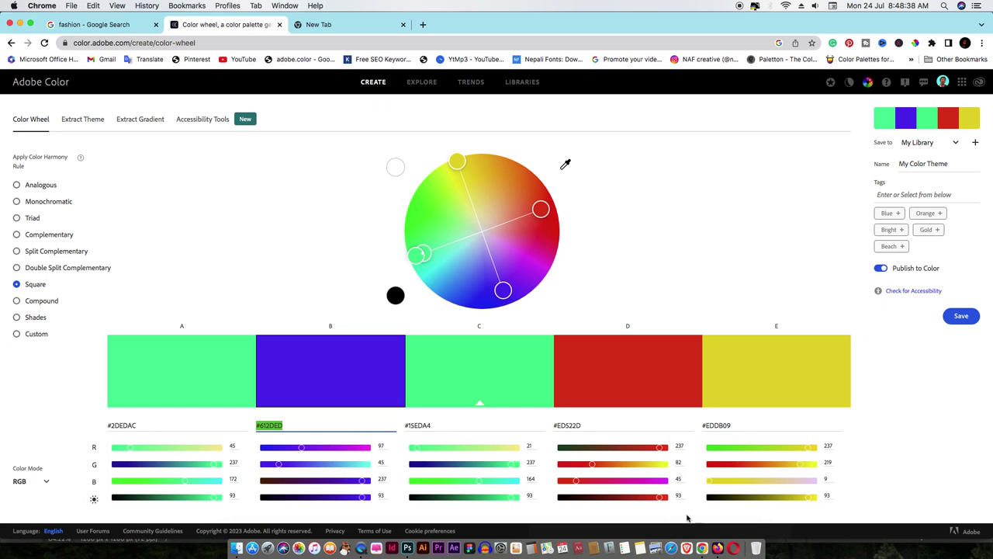
pyautogui.click(404, 536)
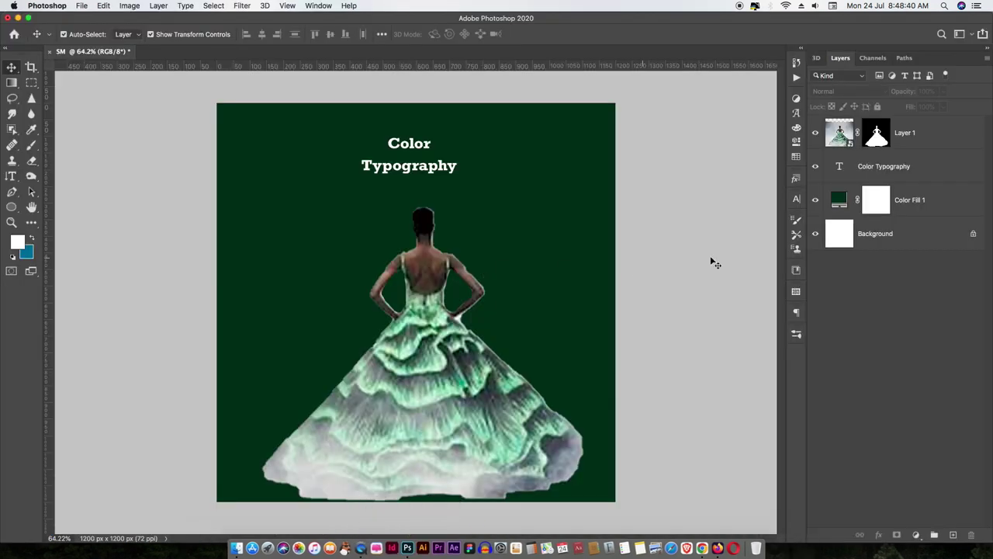
pyautogui.doubleClick(839, 203)
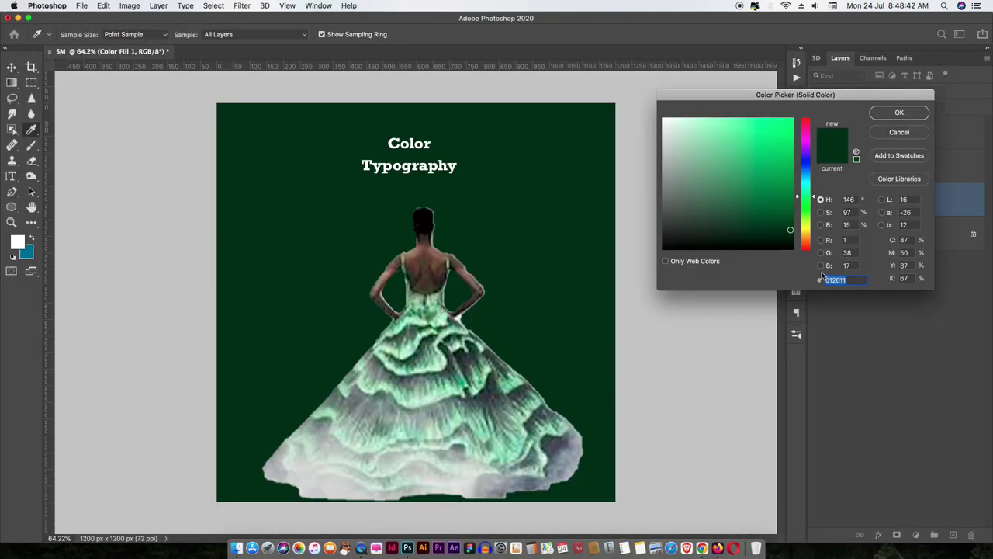
pyautogui.write('612DED')
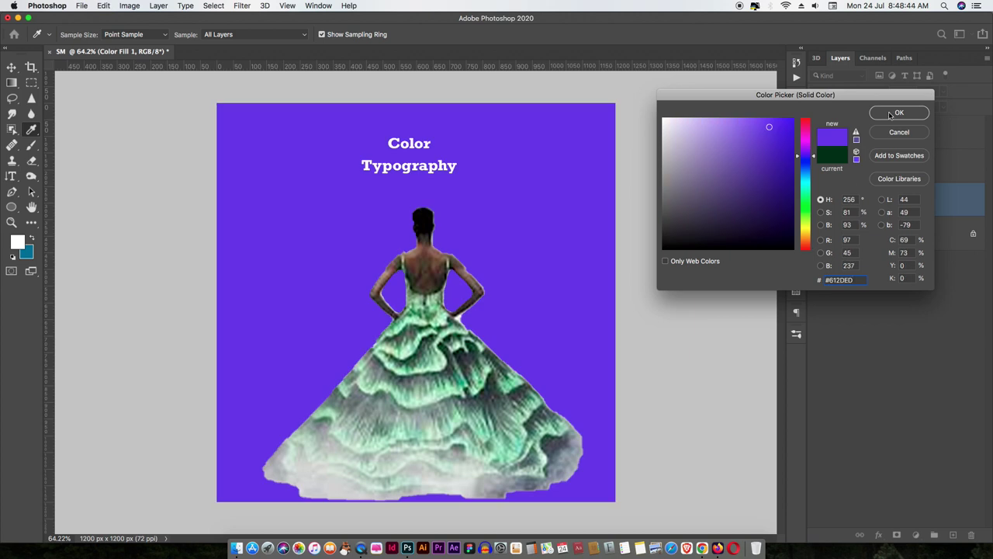
pyautogui.click(894, 113)
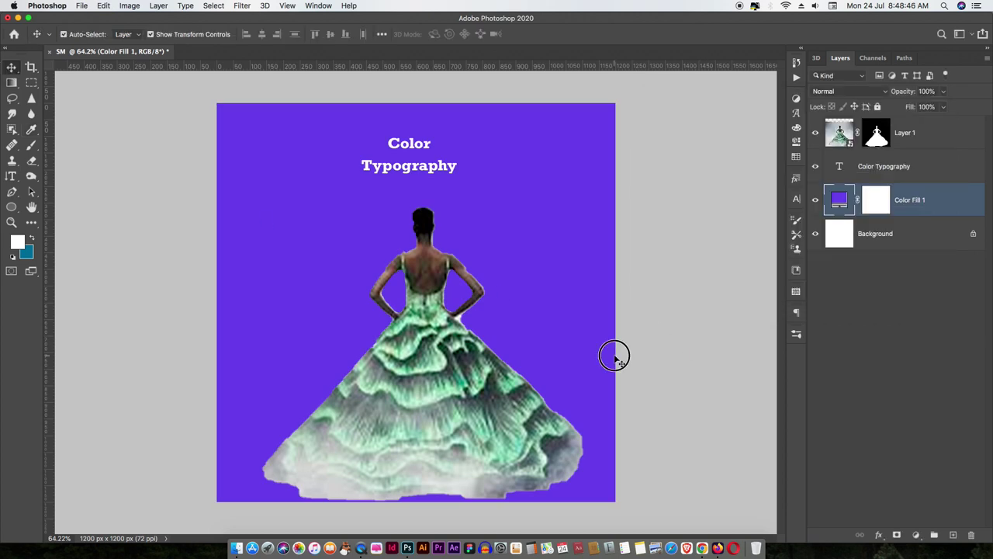
# Shift the cut-out woman slightly down and to the left, and select the word "Color" in the heading text.
pyautogui.click(459, 376)
pyautogui.moveTo(426, 293); pyautogui.dragTo(422, 292)
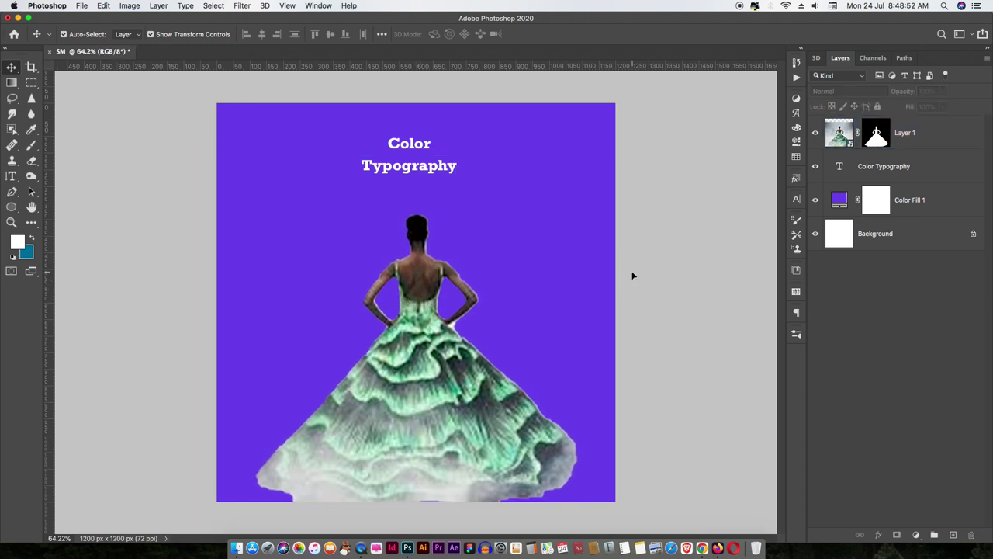
pyautogui.doubleClick(425, 166)
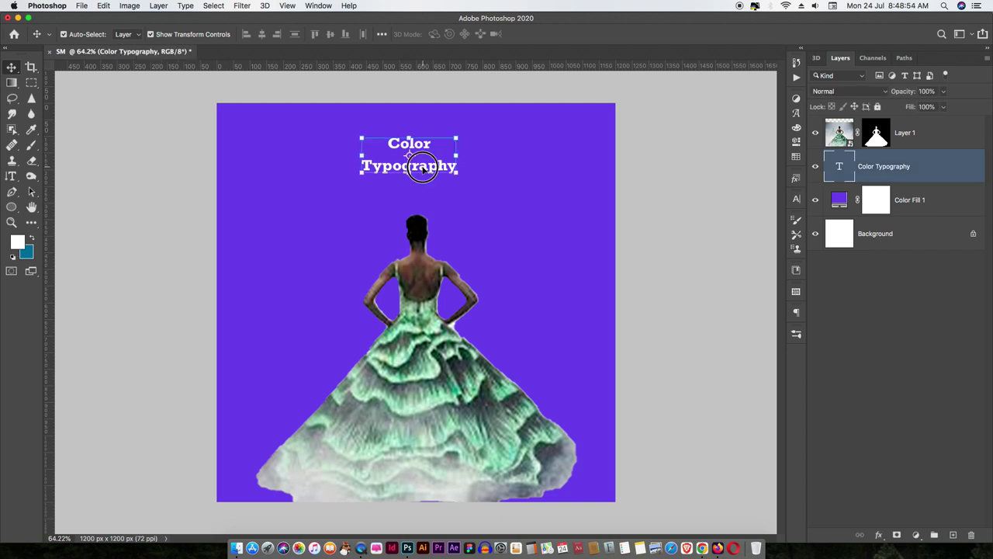
pyautogui.moveTo(436, 142); pyautogui.dragTo(365, 141)
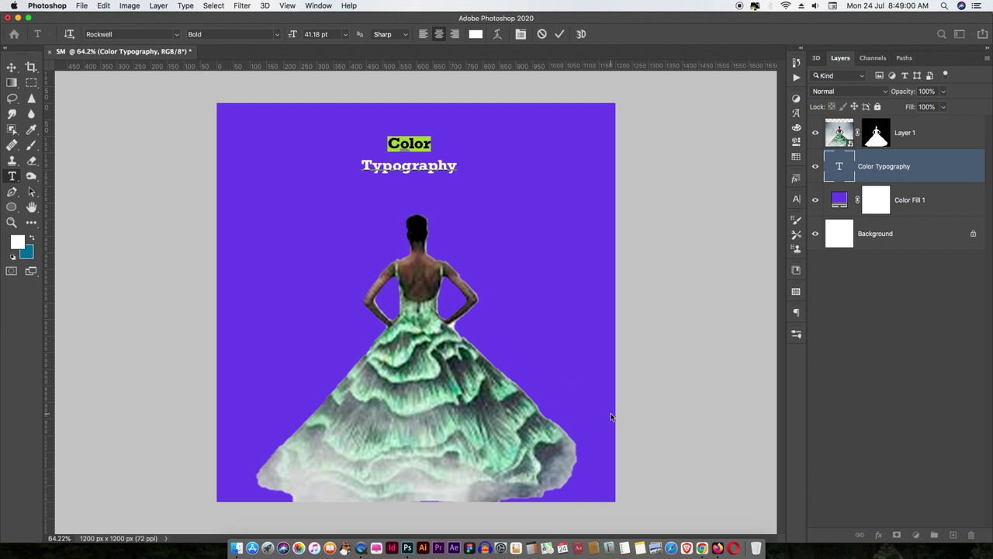
# Switch to Adobe Color in Chrome, apply the Complementary harmony rule, and rotate the wheel until the base colour is #15CEED.
pyautogui.click(702, 548)
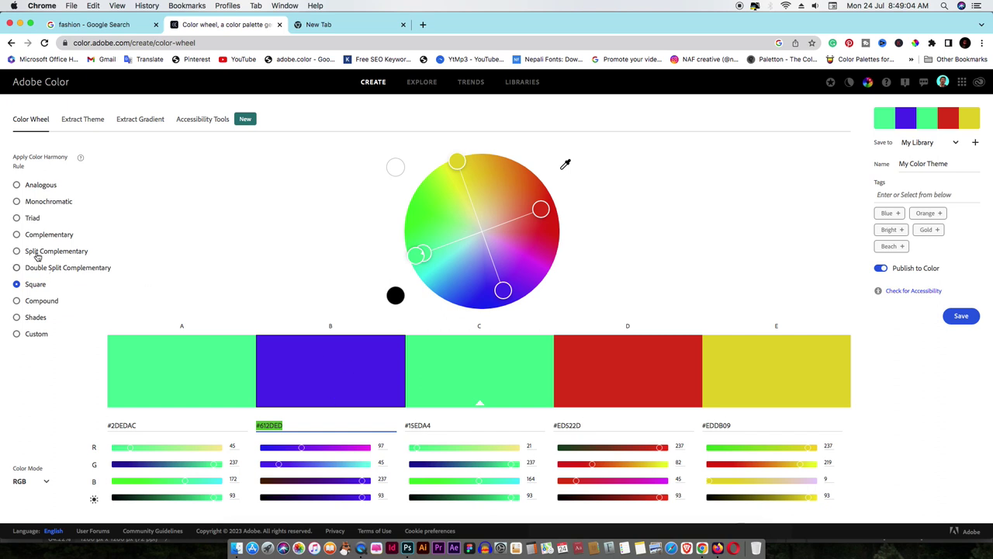
pyautogui.click(17, 234)
pyautogui.moveTo(422, 253); pyautogui.dragTo(468, 188)
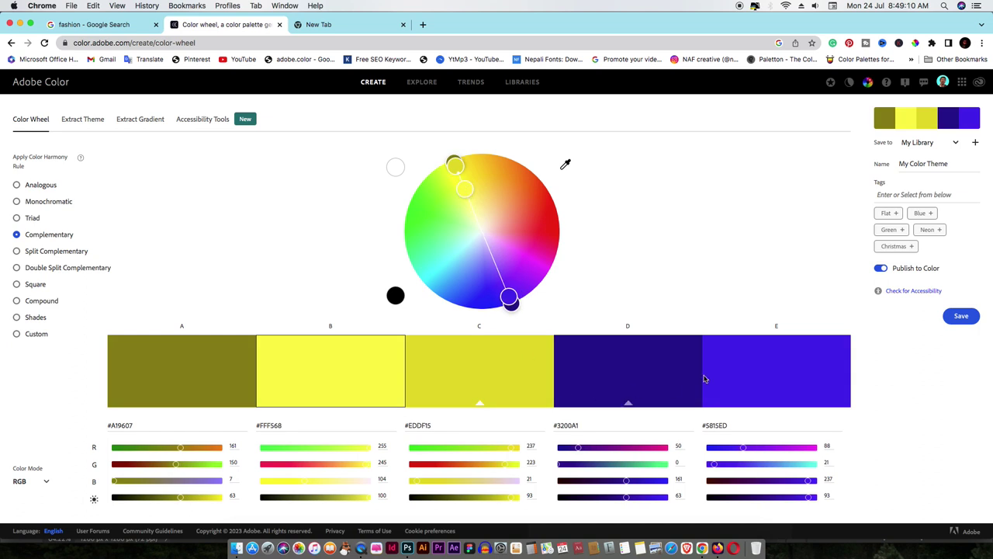
pyautogui.moveTo(512, 292); pyautogui.dragTo(510, 202)
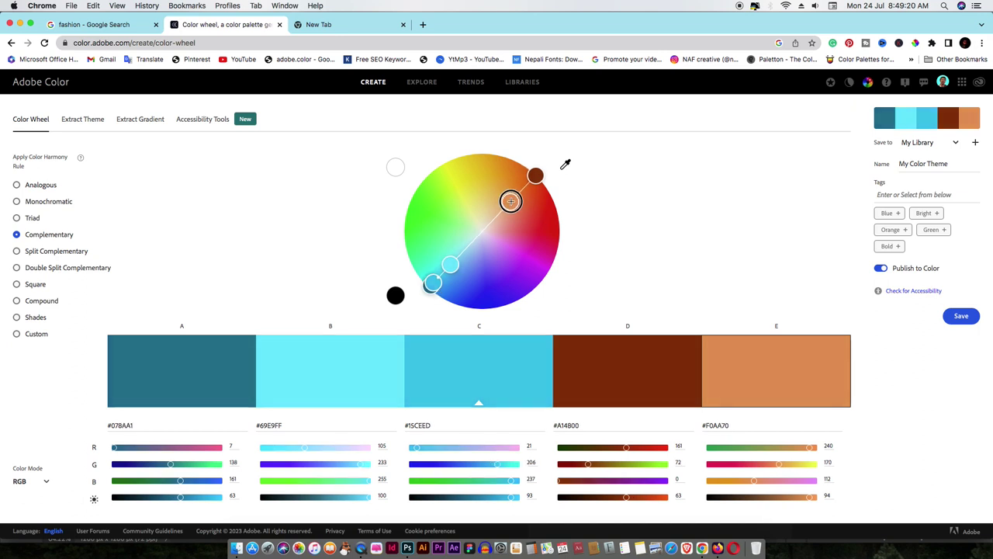
# Copy the light cyan swatch's hex code #69E9FF from the palette.
pyautogui.click(404, 425)
pyautogui.click(422, 425)
pyautogui.doubleClick(421, 424)
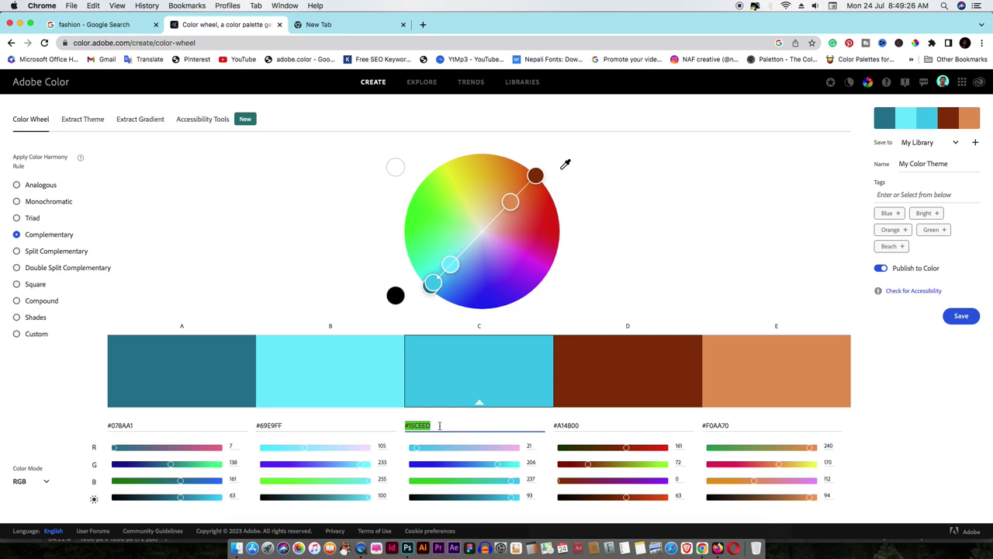
pyautogui.click(305, 425)
pyautogui.doubleClick(268, 425)
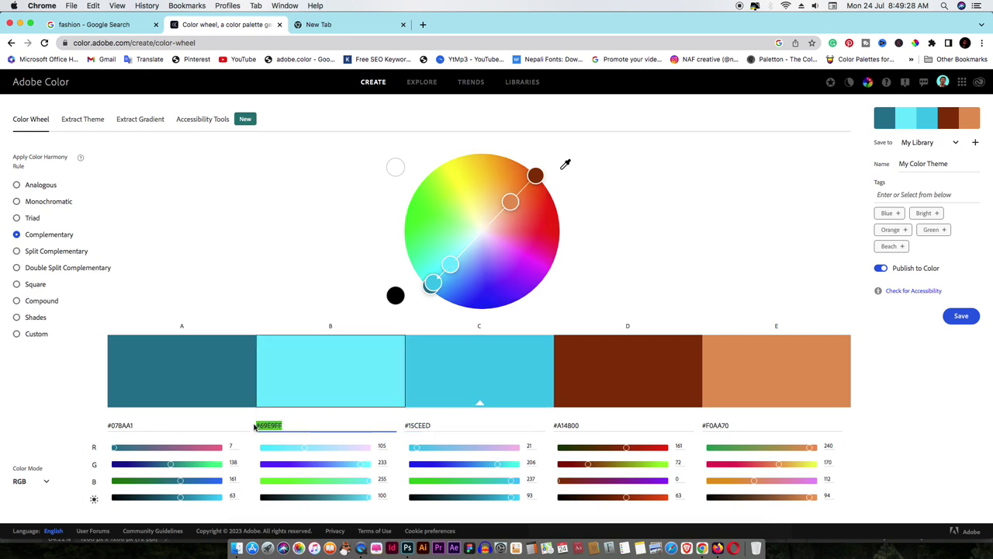
pyautogui.rightClick(268, 425)
pyautogui.click(288, 385)
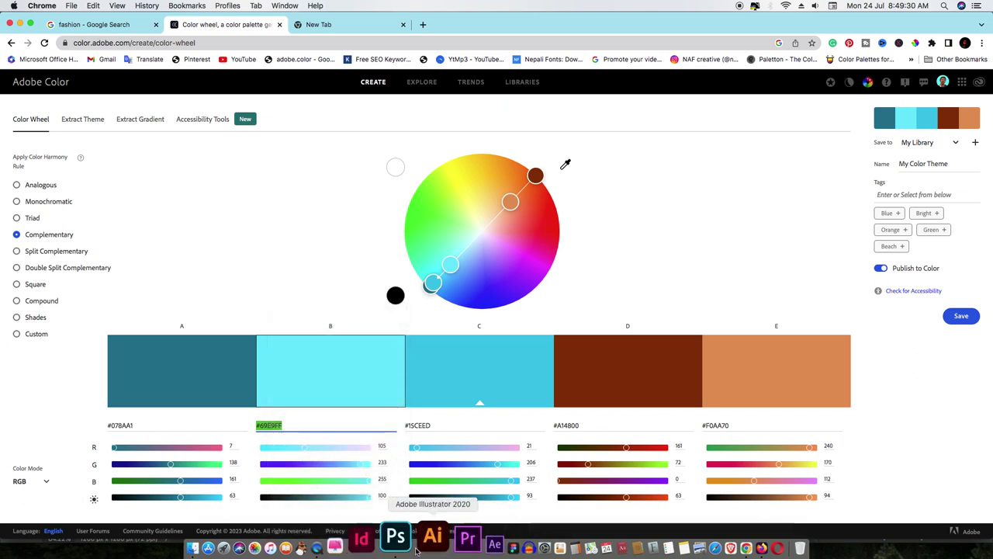
# Switch to Photoshop and set the Color Fill 1 layer's colour to #69E9FF.
pyautogui.click(408, 548)
pyautogui.doubleClick(846, 204)
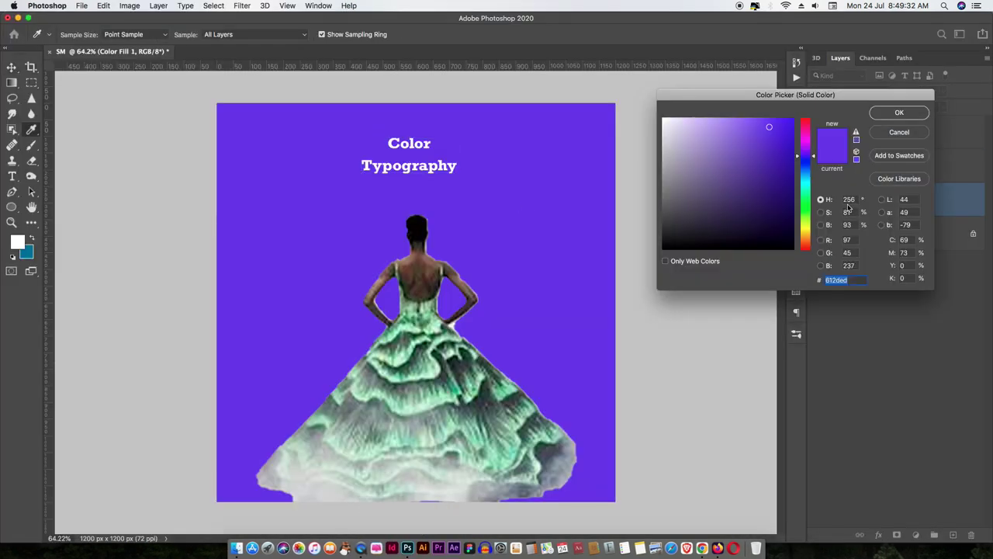
pyautogui.press('BackSpace')
pyautogui.press('super+v')
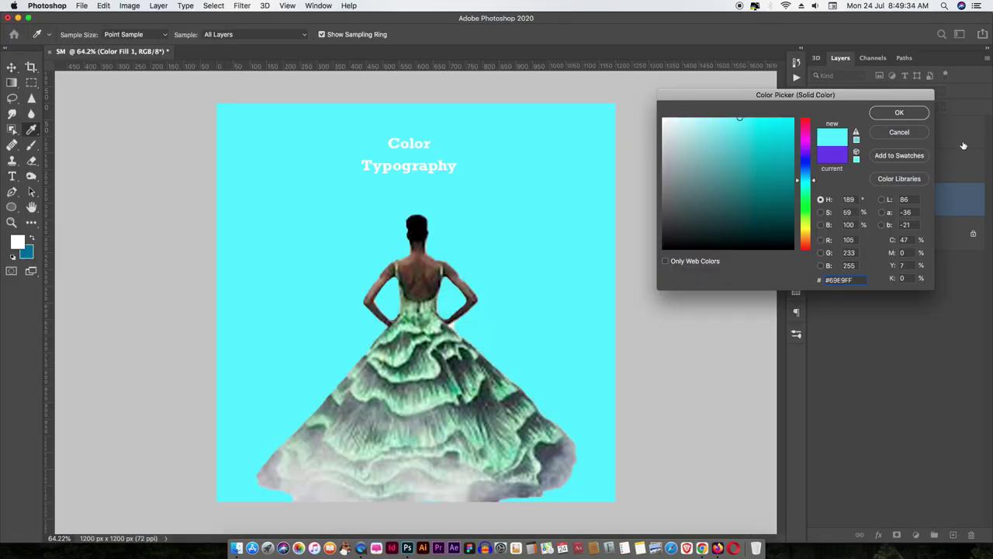
pyautogui.click(900, 113)
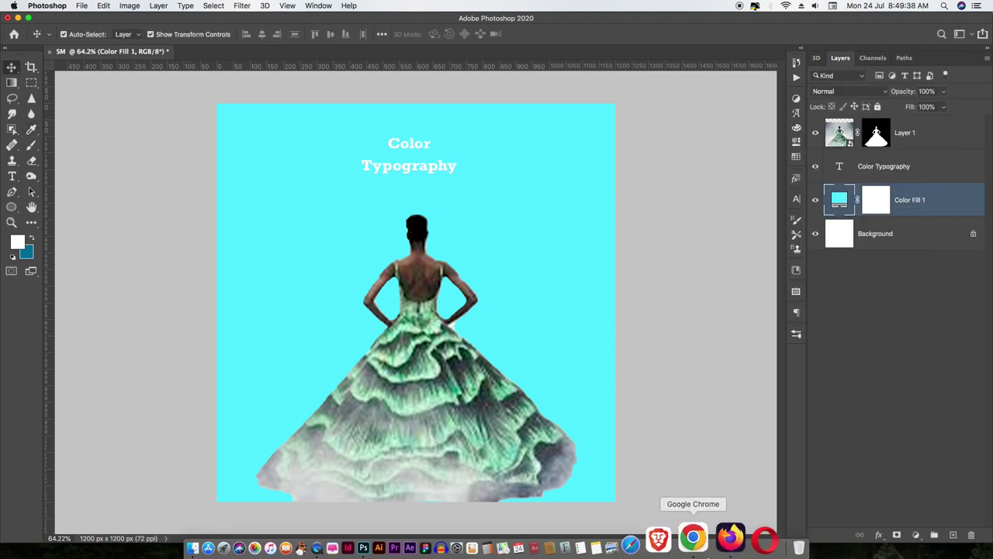
# Switch to Chrome and search Google for "Skin face" in the empty tab.
pyautogui.click(702, 543)
pyautogui.click(303, 22)
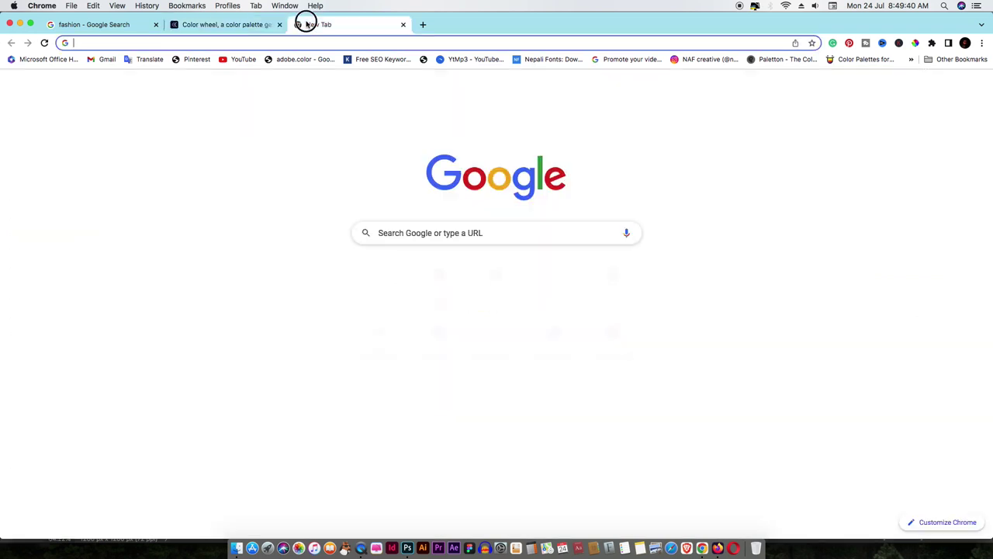
pyautogui.click(407, 232)
pyautogui.write('Skin face')
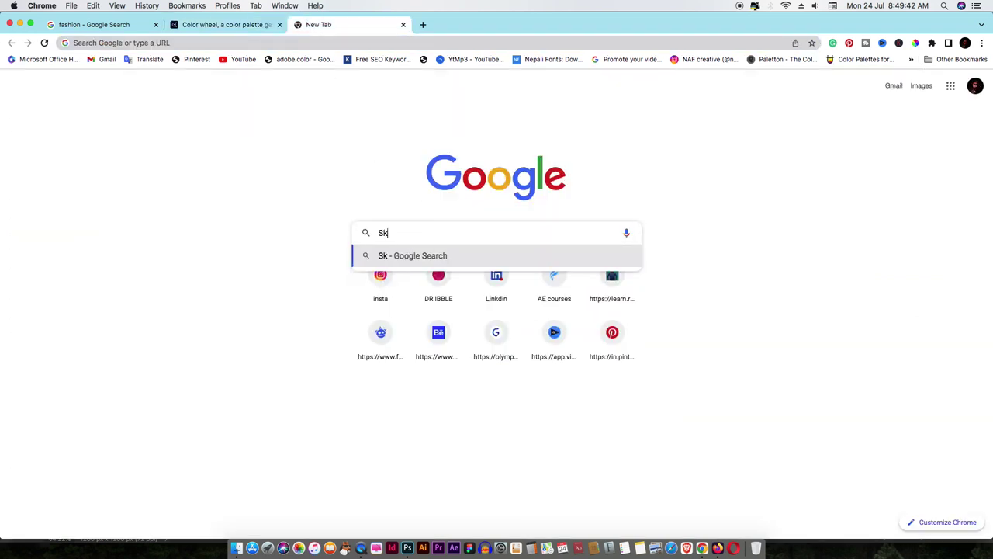
pyautogui.press('Return')
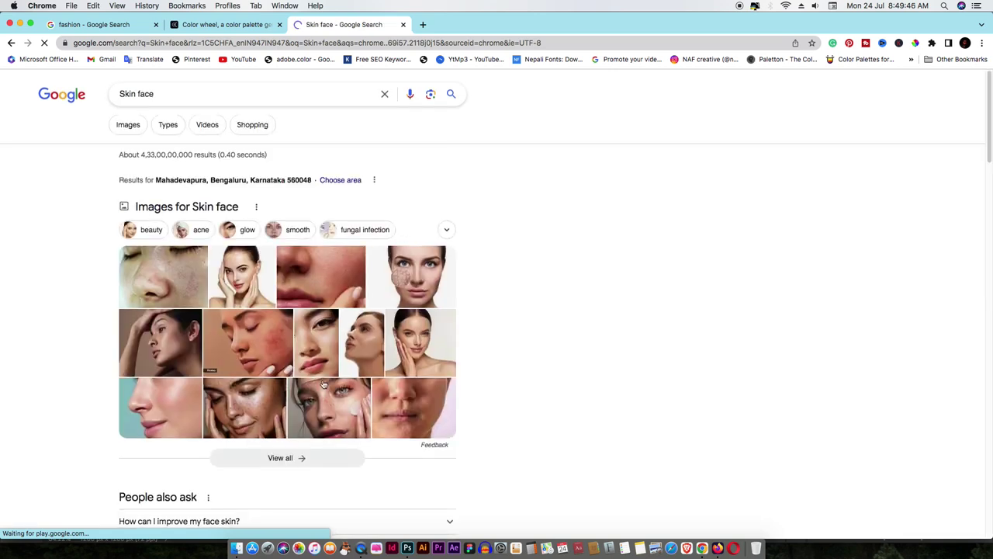
# Copy the dark-haired woman with her hand on her cheek from the image results and paste her photo into the Photoshop document.
pyautogui.scroll(-1, 349, 303)
pyautogui.rightClick(431, 342)
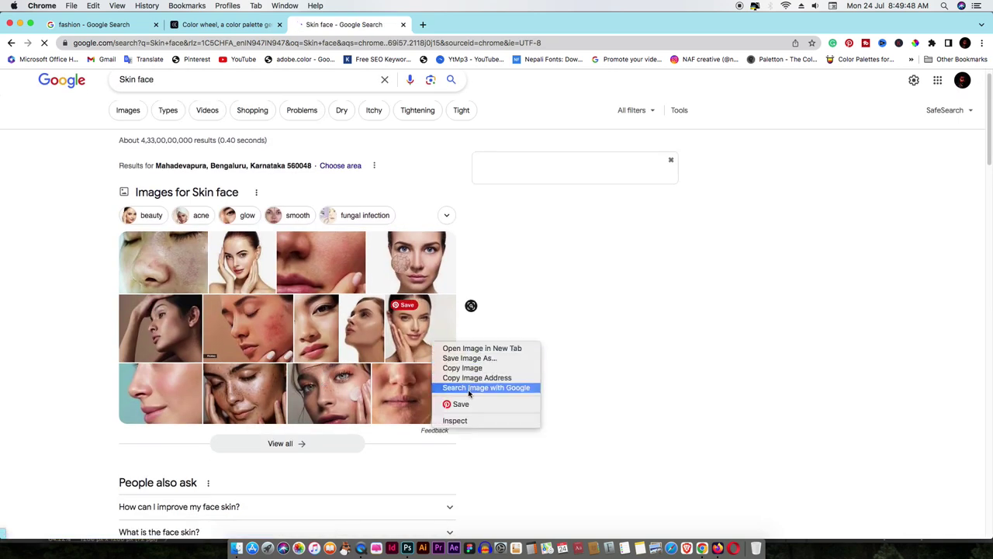
pyautogui.click(462, 369)
pyautogui.scroll(-1, 243, 380)
pyautogui.scroll(-5, 243, 380)
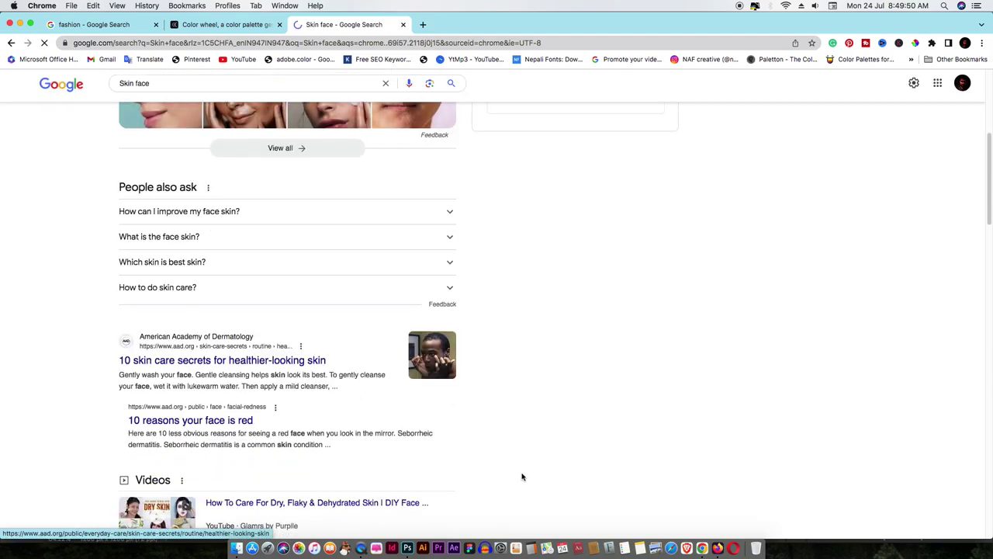
pyautogui.press('super+Tab')
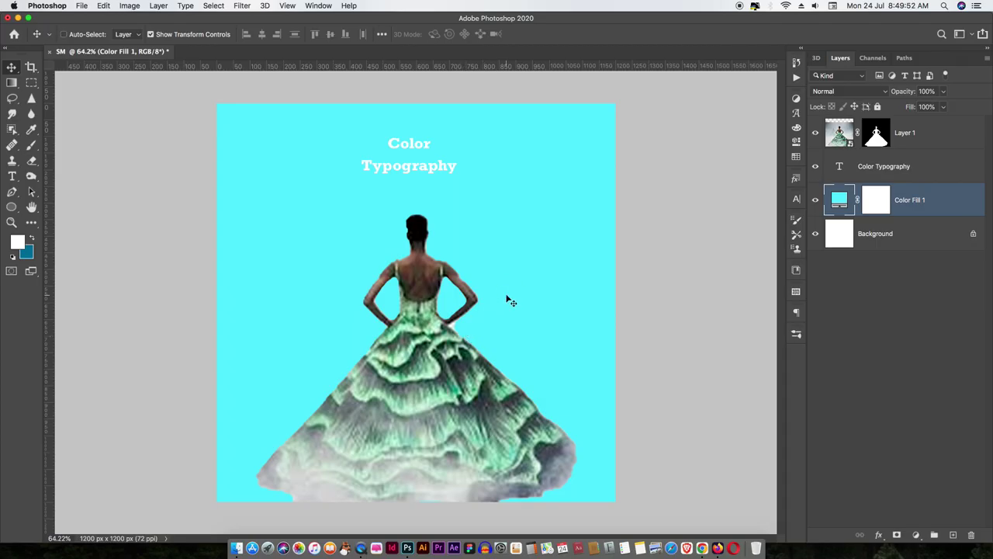
pyautogui.press('super+v')
# Hide the dress cut-out on Layer 1 and move it below the pasted photo on Layer 2.
pyautogui.click(815, 133)
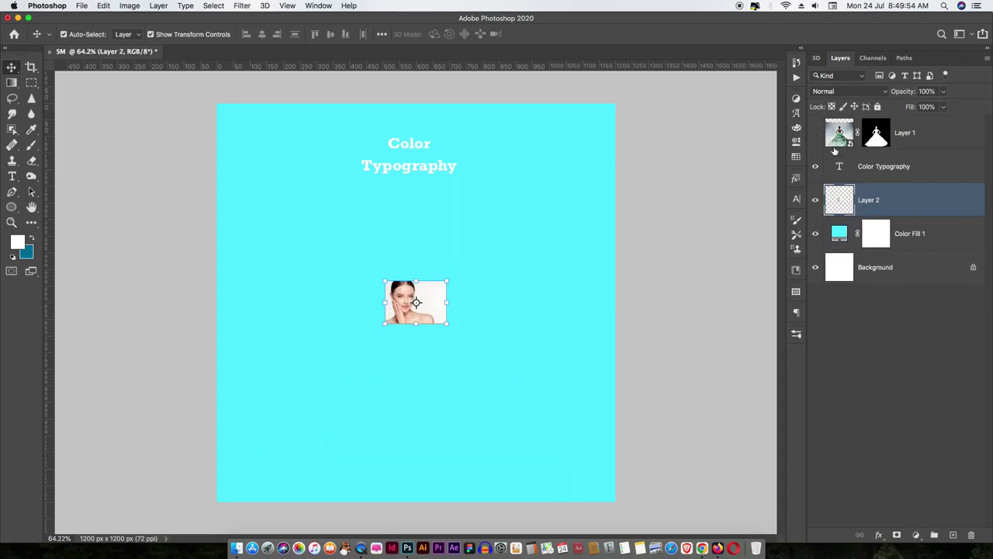
pyautogui.moveTo(840, 132); pyautogui.dragTo(835, 217)
pyautogui.click(815, 166)
pyautogui.click(829, 172)
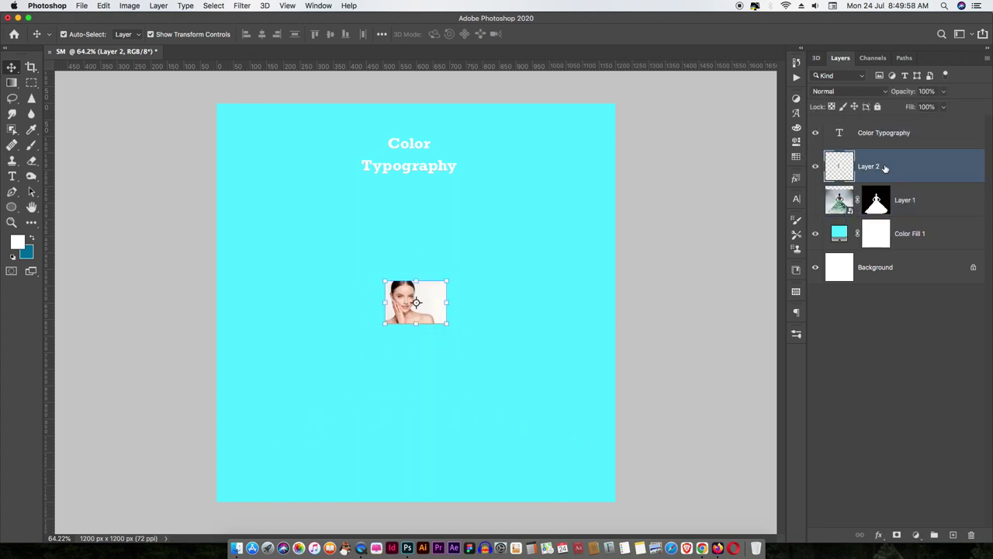
# Convert the pasted face photo on Layer 2 to a smart object and enlarge it to about 591% beneath the heading.
pyautogui.rightClick(885, 166)
pyautogui.click(782, 228)
pyautogui.moveTo(453, 300); pyautogui.dragTo(527, 323)
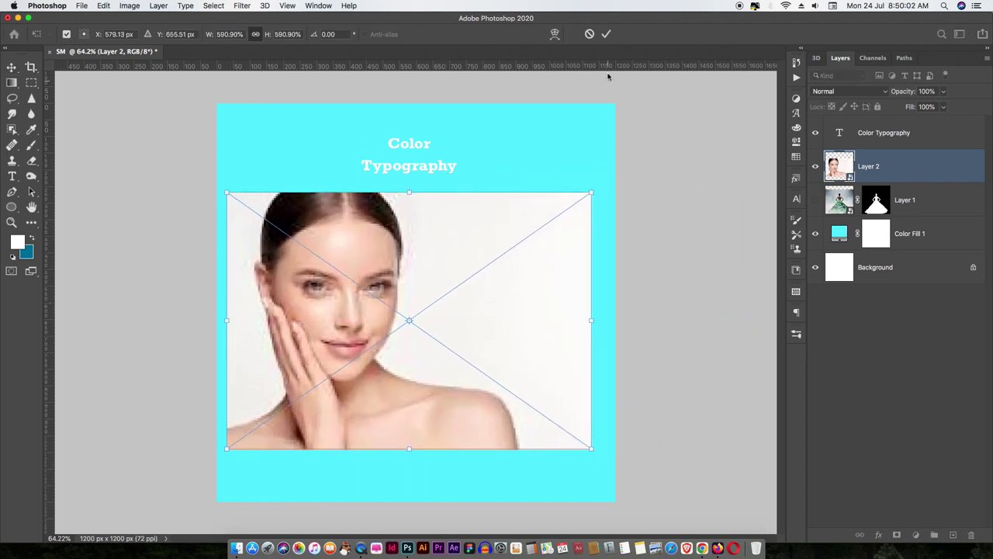
pyautogui.click(606, 34)
# Mask out the face photo's white background, and scale the cut-out woman to about 42% near the canvas centre.
pyautogui.press('w')
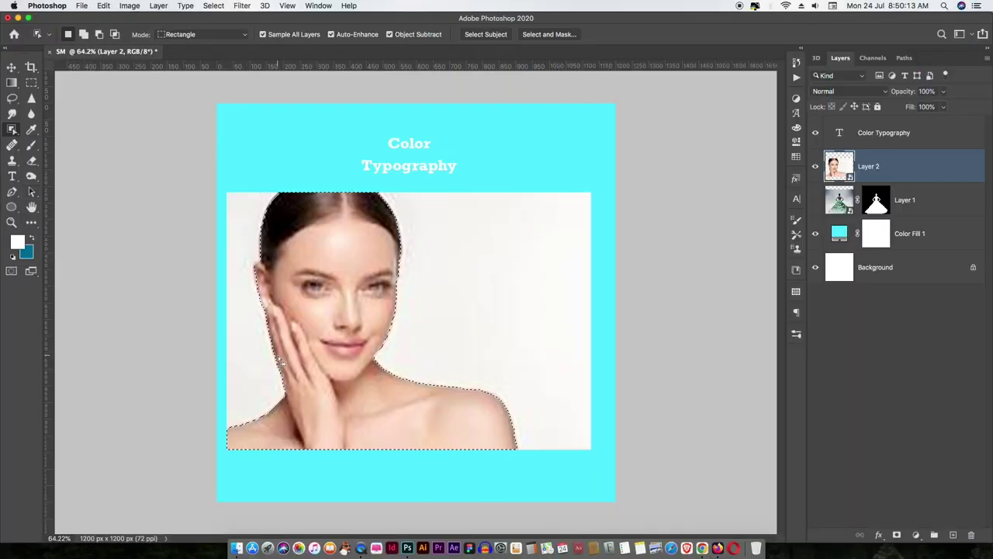
pyautogui.click(897, 534)
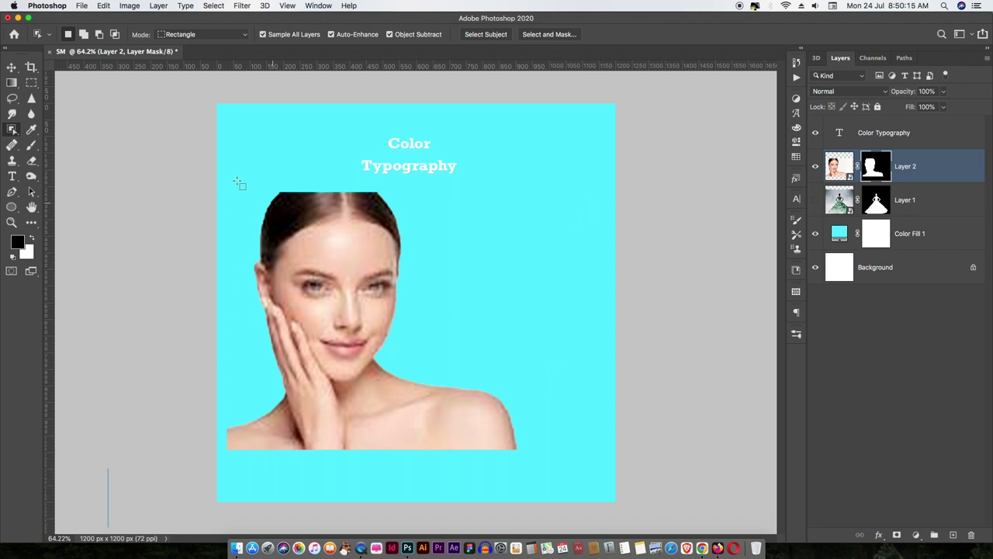
pyautogui.click(12, 67)
pyautogui.moveTo(353, 306); pyautogui.dragTo(359, 362)
pyautogui.moveTo(598, 375); pyautogui.dragTo(383, 375)
pyautogui.moveTo(313, 331); pyautogui.dragTo(381, 288)
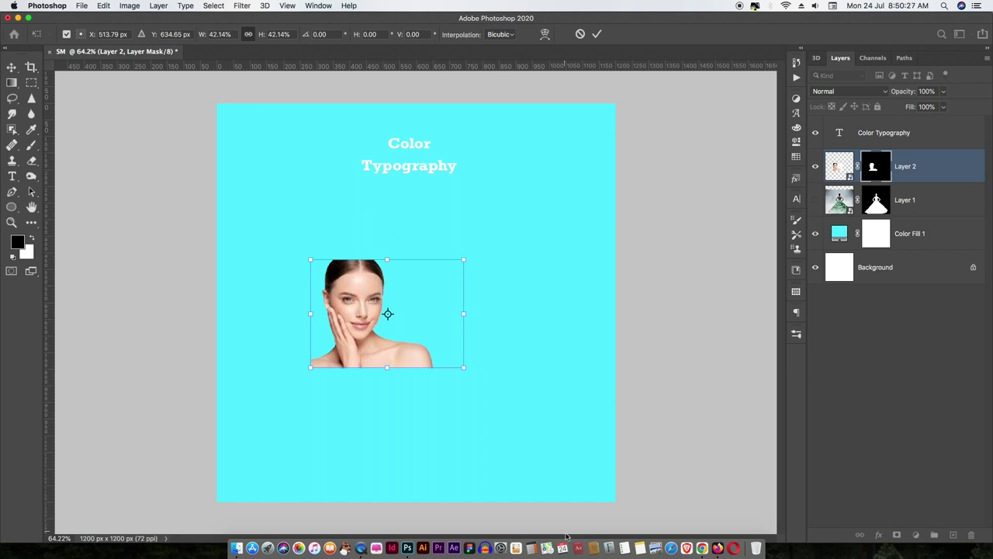
# Switch to Chrome and return to the Adobe Color wheel with the Complementary palette.
pyautogui.click(696, 546)
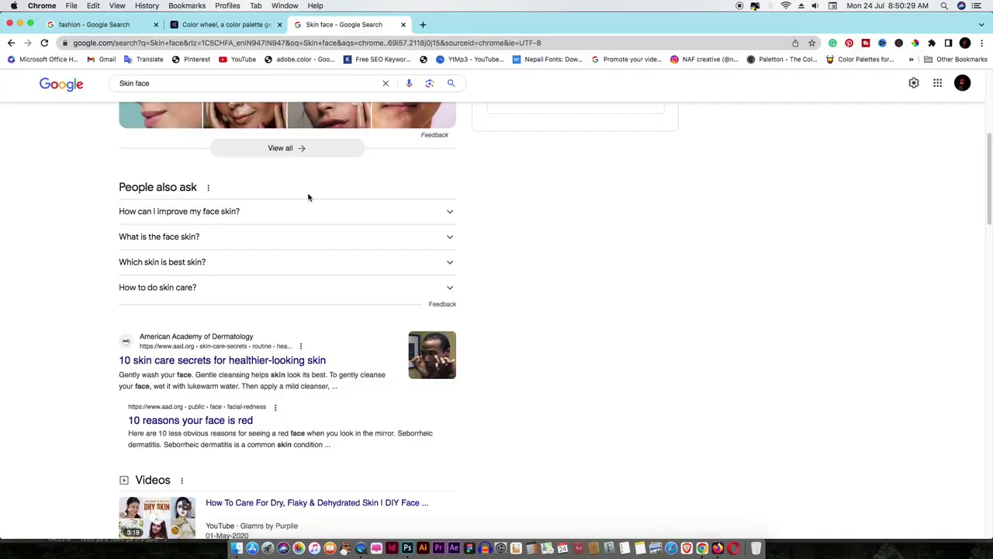
pyautogui.scroll(5, 308, 197)
pyautogui.click(207, 28)
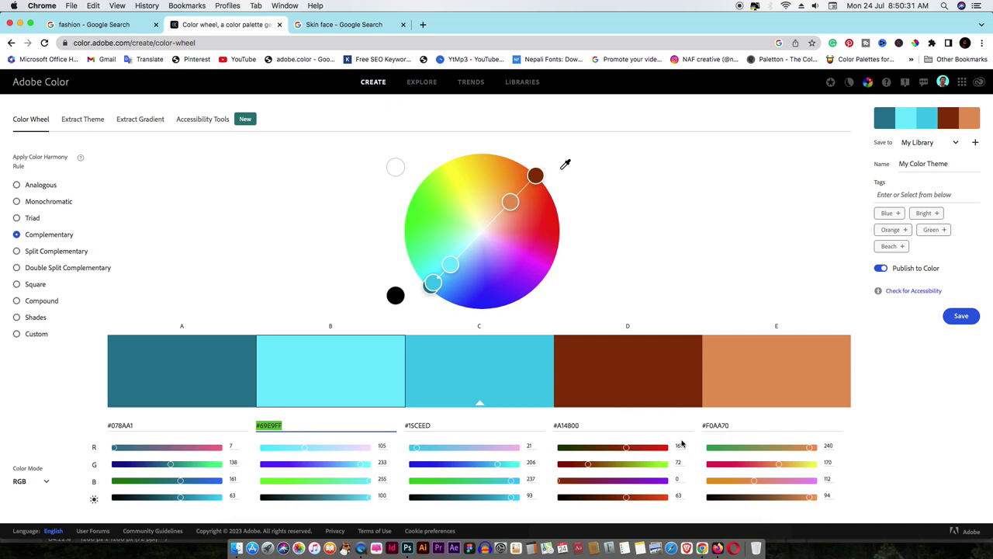
# Copy the palette's light orange #F0AA70 from Adobe Color and apply it to the Color Fill 1 background in Photoshop.
pyautogui.click(708, 425)
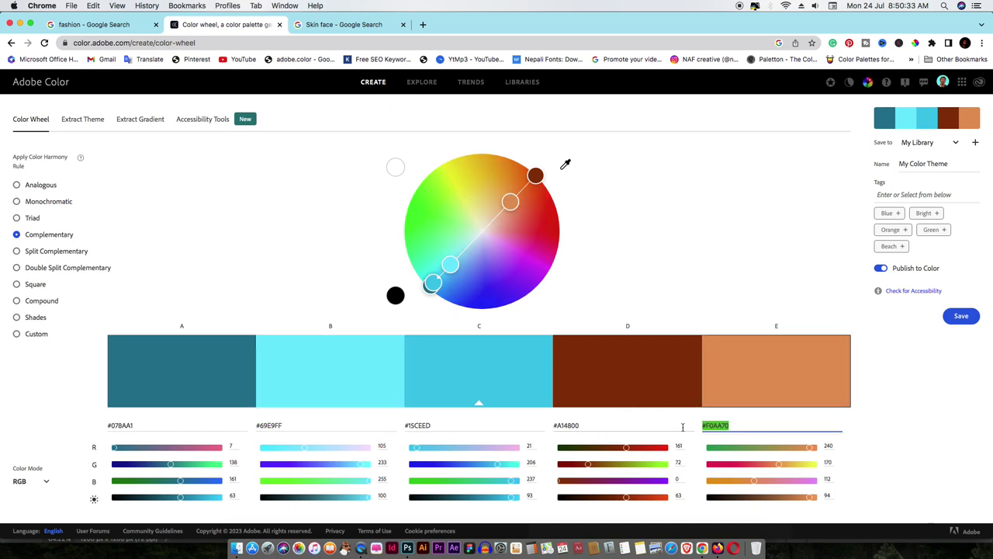
pyautogui.click(20, 24)
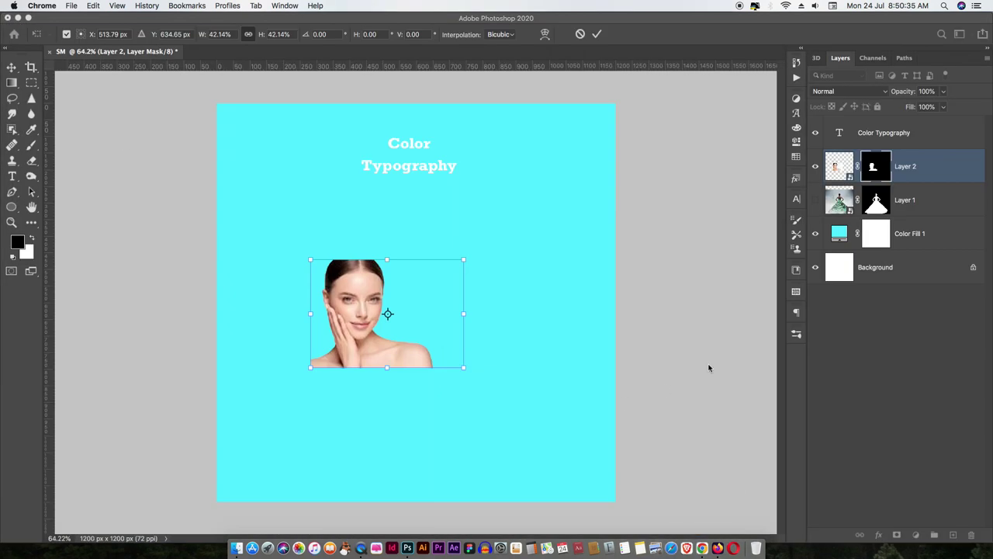
pyautogui.doubleClick(843, 243)
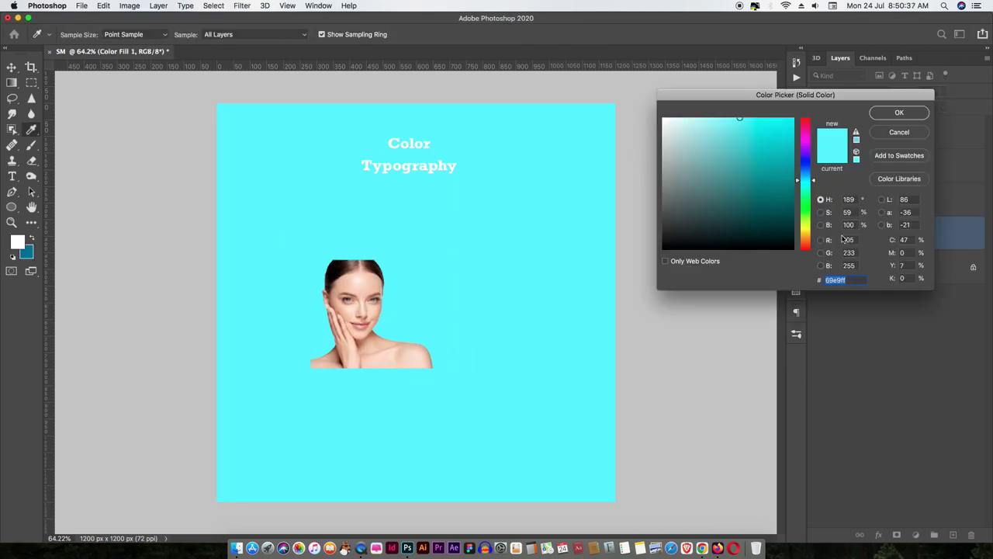
pyautogui.press('super+v')
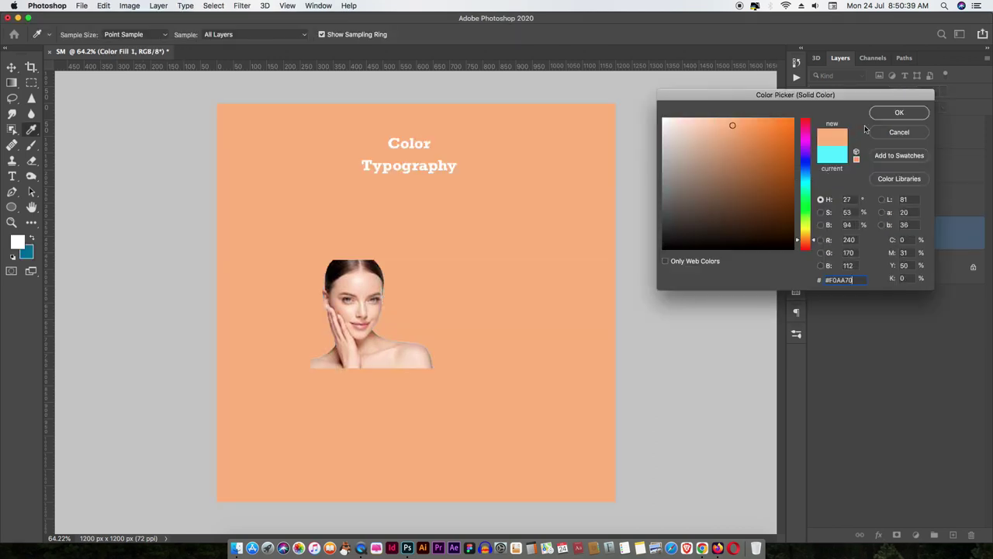
pyautogui.click(883, 114)
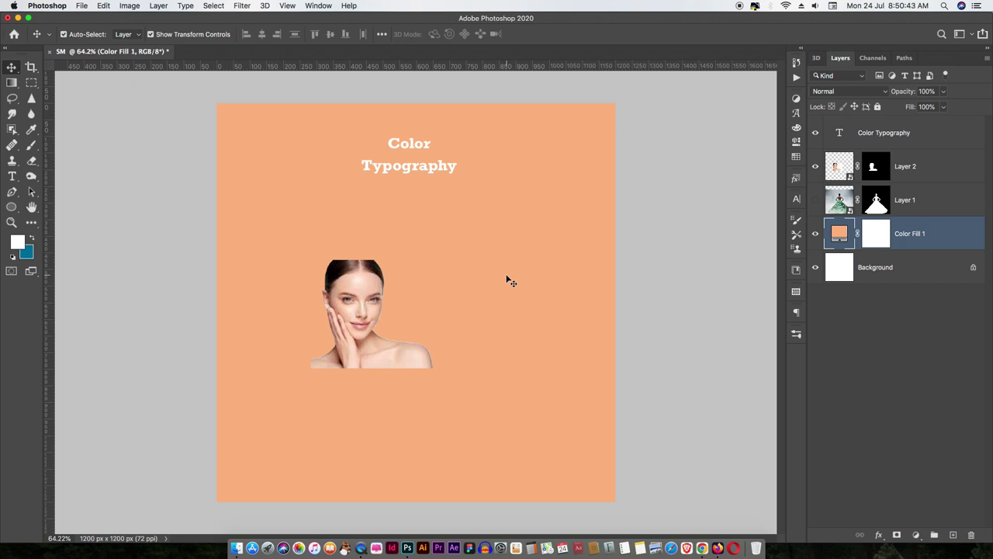
# Undo the recent edits back to the dress cut-out on the purple background, before the face photo was pasted.
pyautogui.press('super+z')
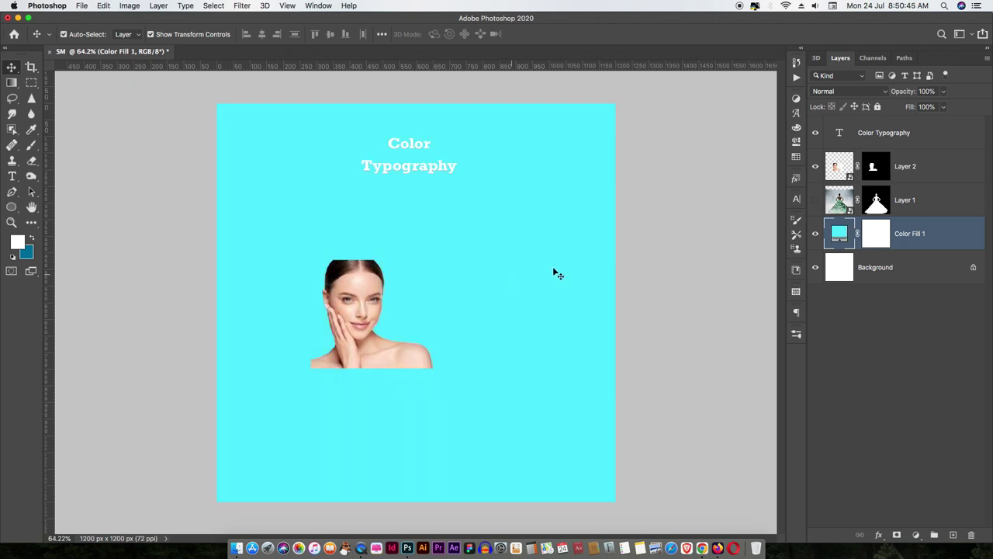
pyautogui.press('super+z')
pyautogui.press('super+z')
pyautogui.press('super+z')
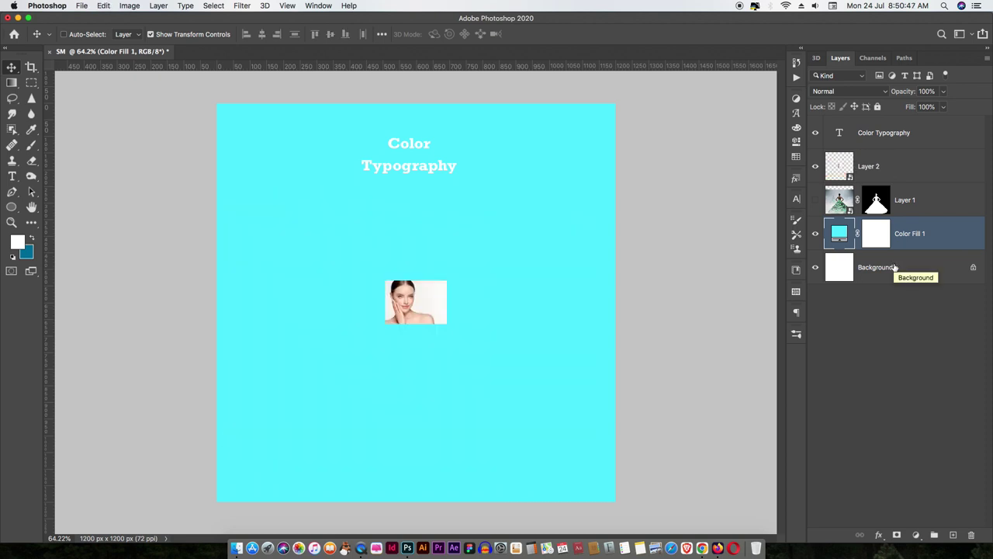
pyautogui.press('super+z')
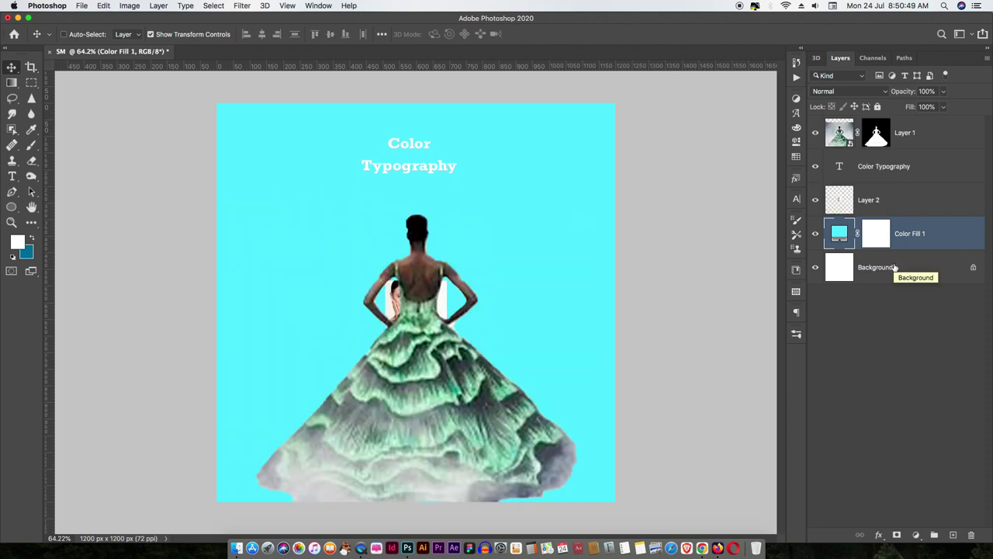
pyautogui.press('super+z')
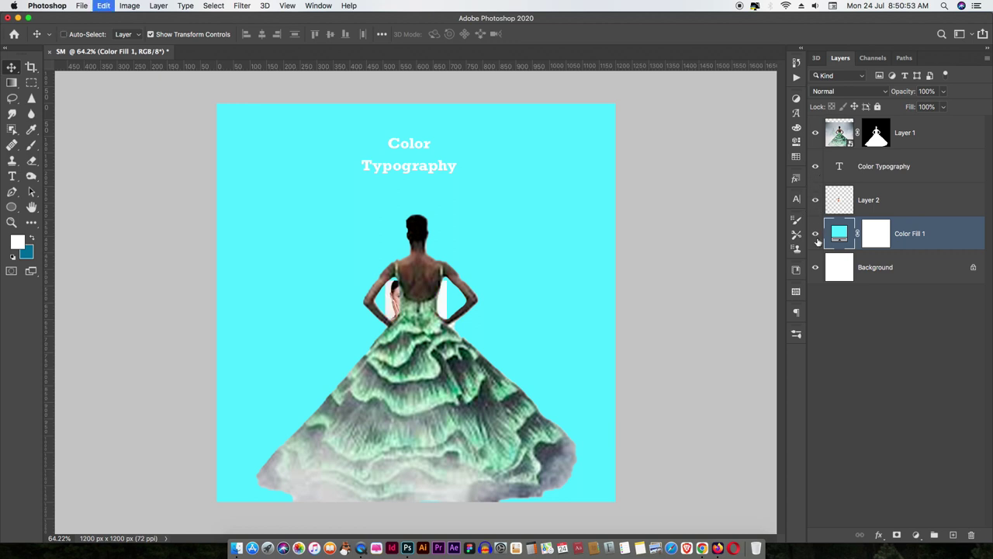
pyautogui.press('super+z')
pyautogui.press('super+z')
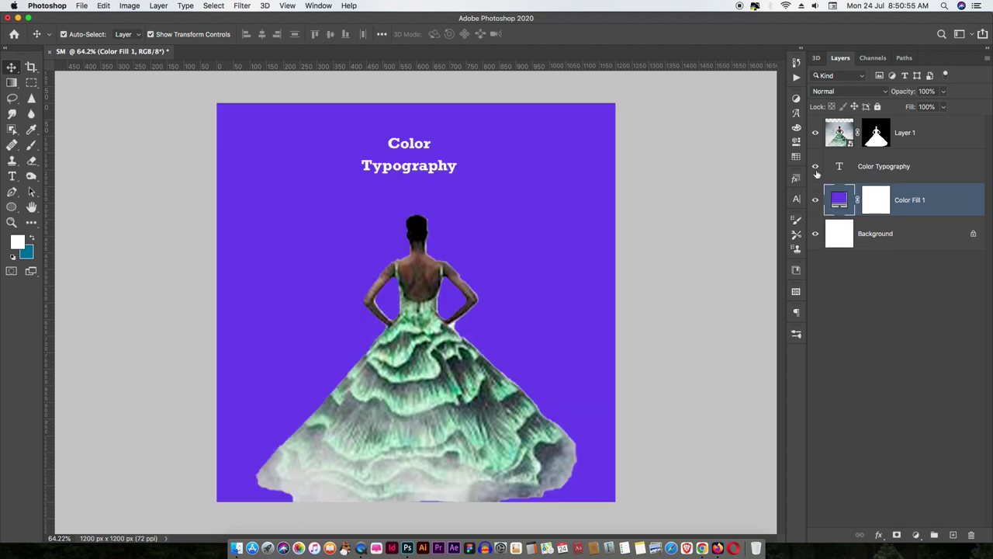
# Hide and reshow the Color Typography heading to check it, and select its text layer.
pyautogui.click(816, 167)
pyautogui.click(816, 167)
pyautogui.doubleClick(446, 164)
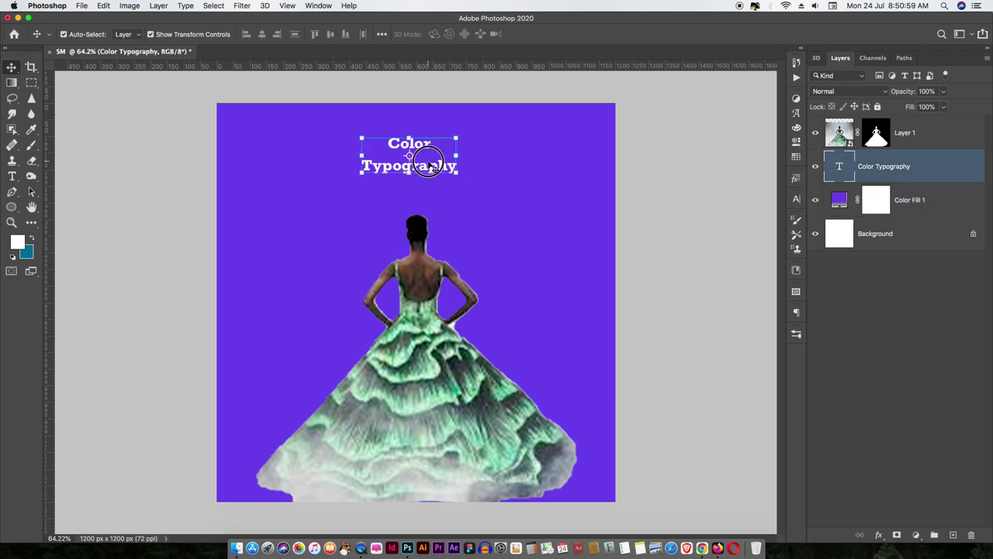
# Switch to Chrome and open the Fontjoy font pairing site in a new tab.
pyautogui.click(703, 548)
pyautogui.click(372, 24)
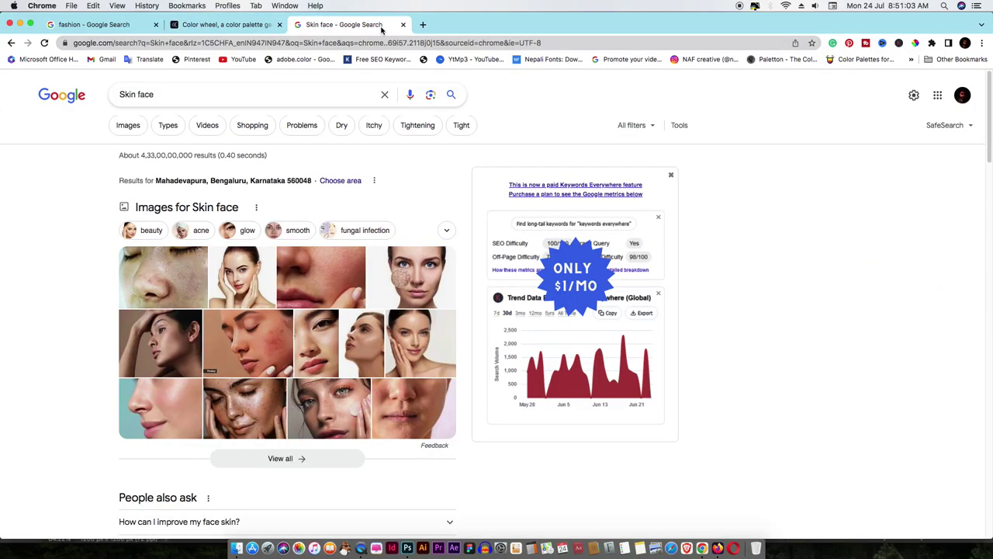
pyautogui.click(422, 24)
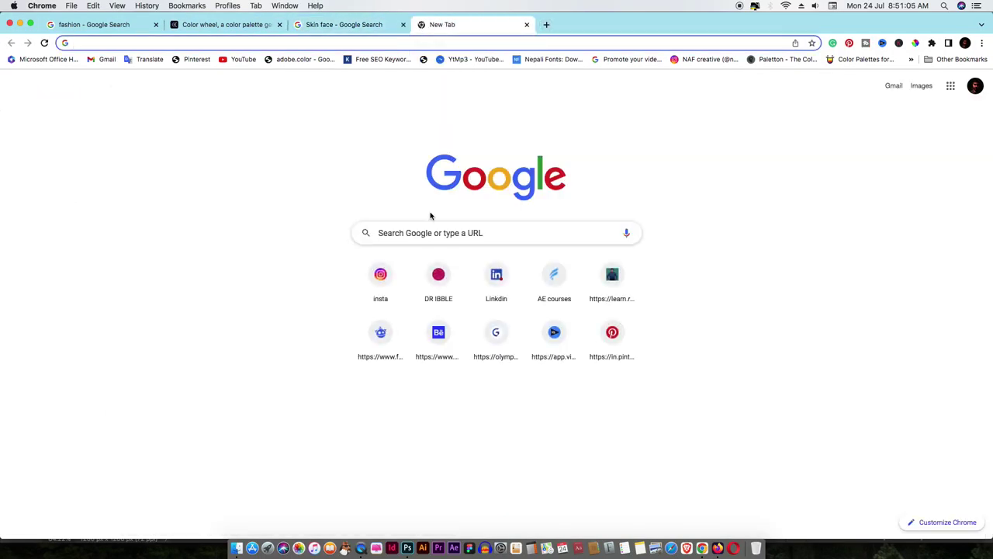
pyautogui.click(417, 237)
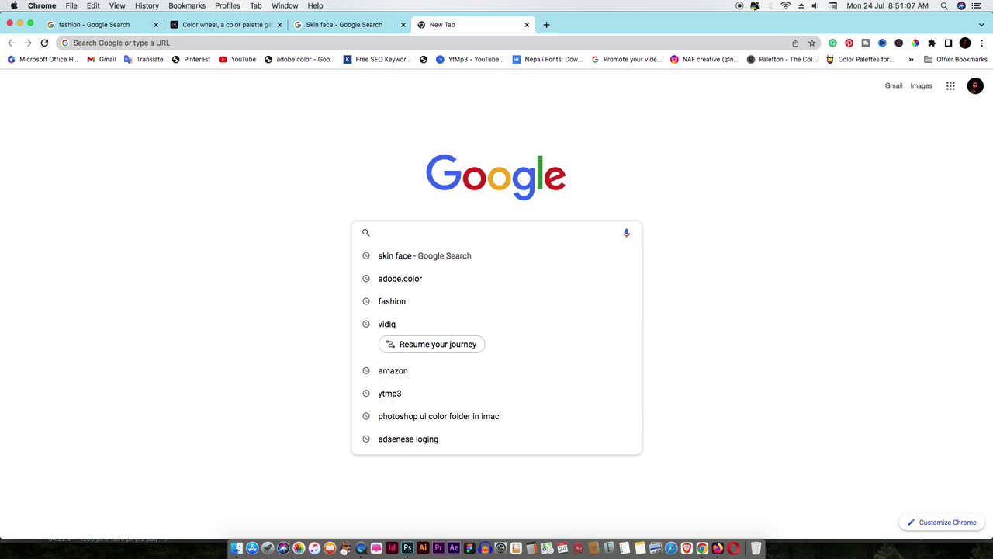
pyautogui.write('Fontjoy')
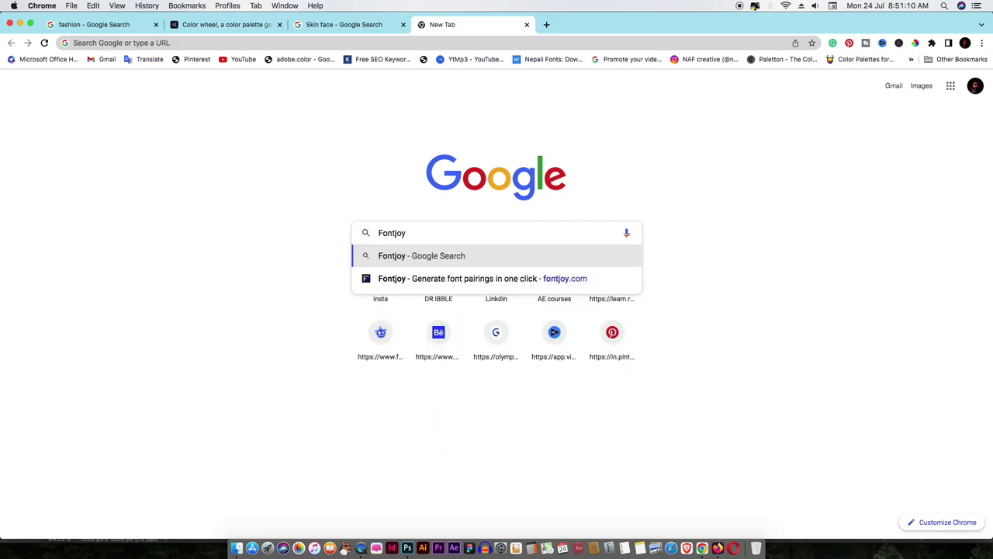
pyautogui.press('Return')
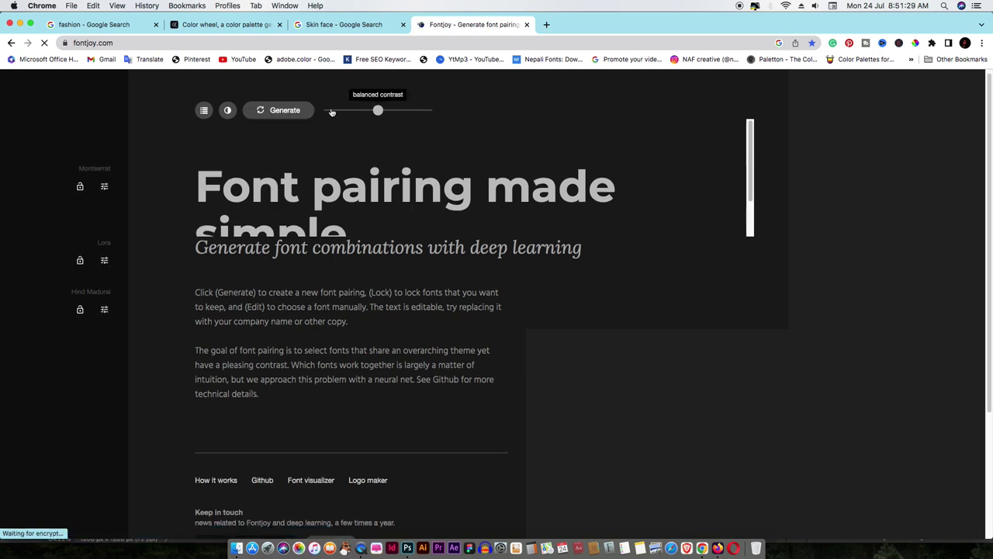
# Set the font pairing contrast to high contrast and generate a new font combination.
pyautogui.moveTo(378, 111); pyautogui.dragTo(421, 113)
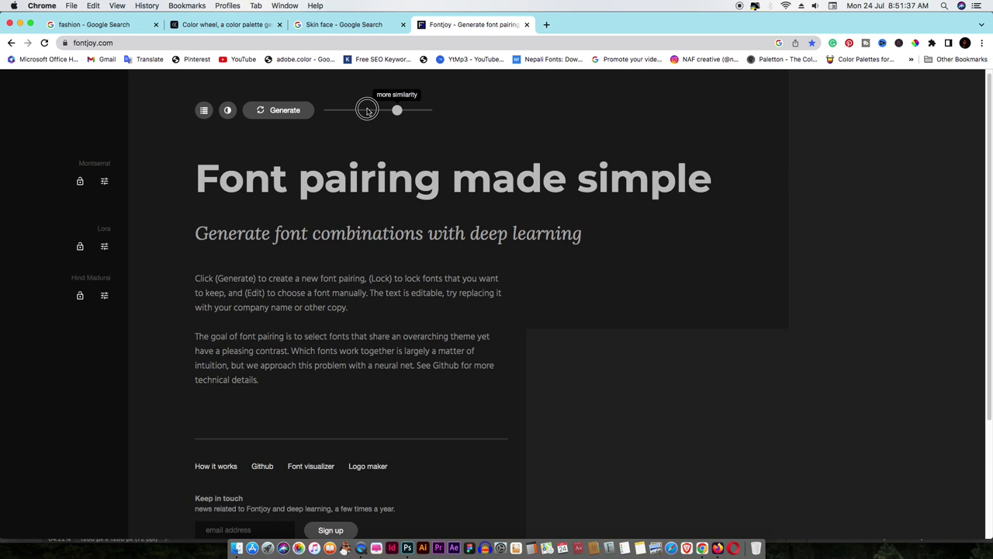
pyautogui.click(340, 111)
pyautogui.moveTo(340, 111)
pyautogui.mouseDown()
pyautogui.moveTo(324, 109)
pyautogui.moveTo(340, 111)
pyautogui.mouseUp()
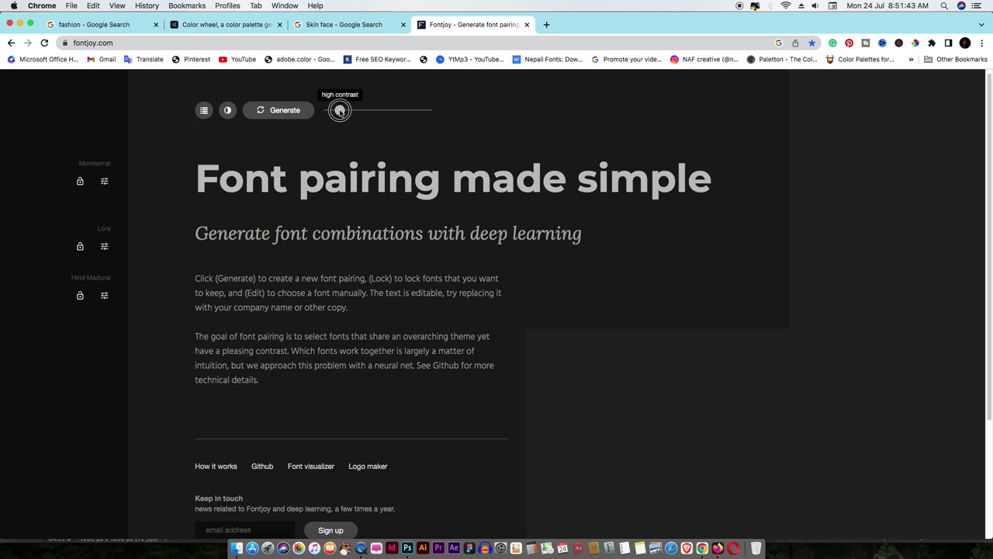
pyautogui.click(273, 113)
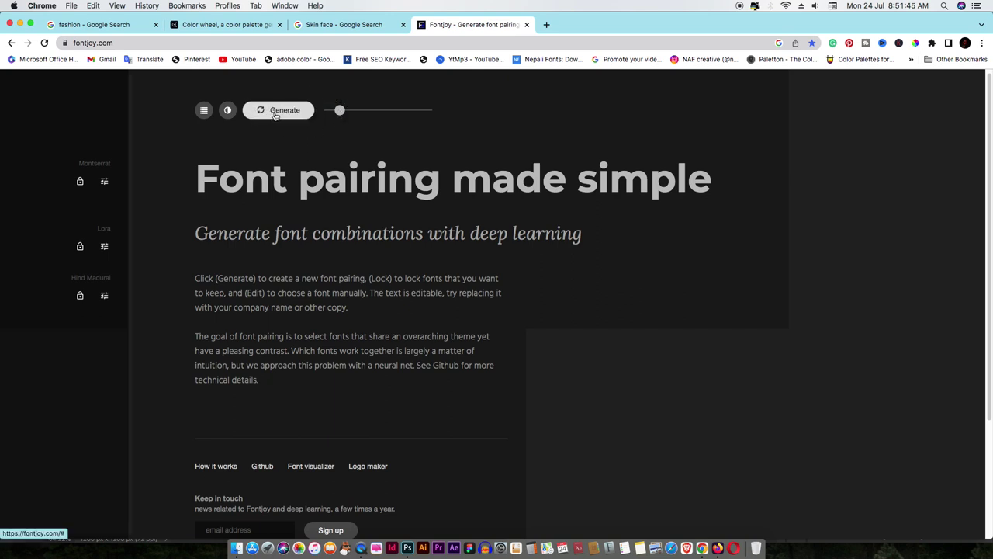
pyautogui.click(274, 112)
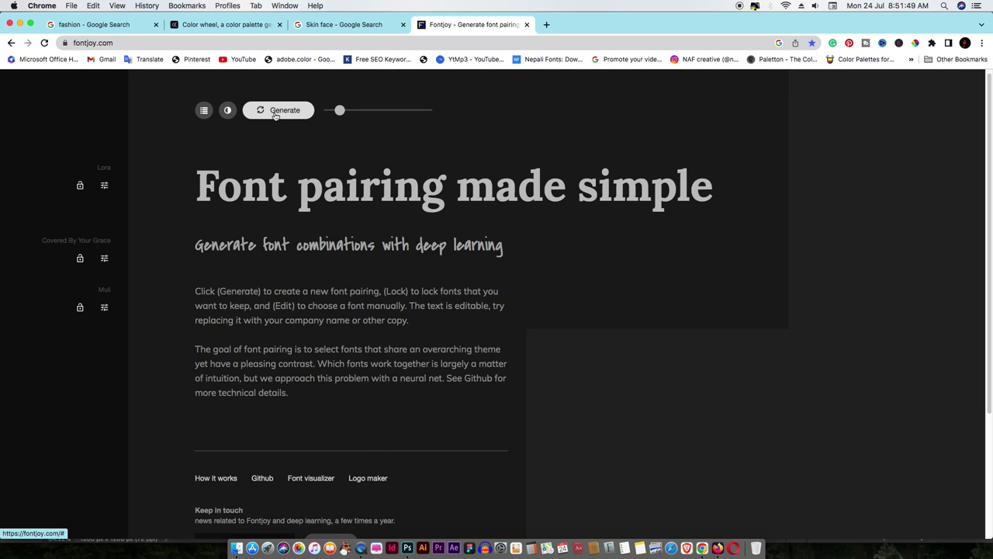
# Lock the Lora heading font and generate new fonts for the subheading and body text.
pyautogui.moveTo(197, 184); pyautogui.dragTo(707, 189)
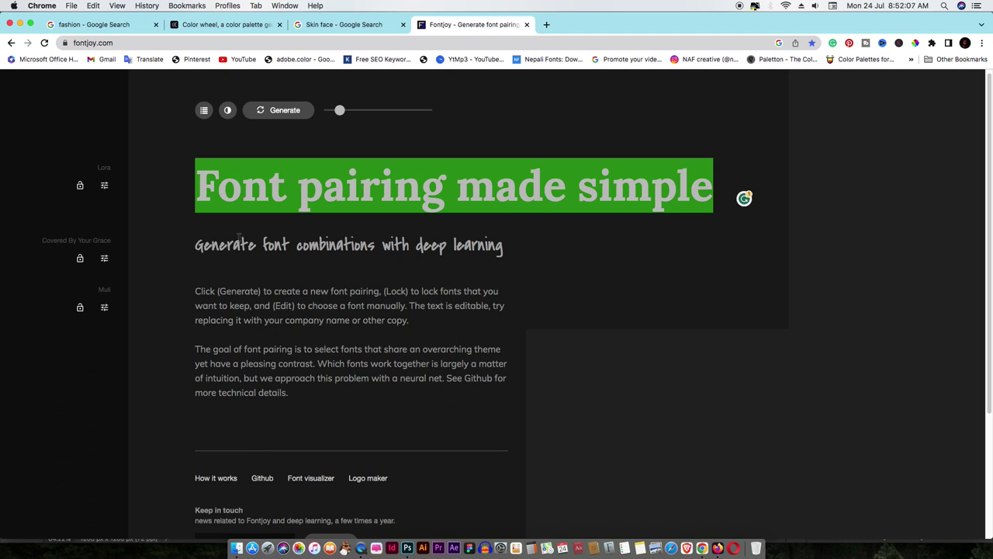
pyautogui.click(79, 184)
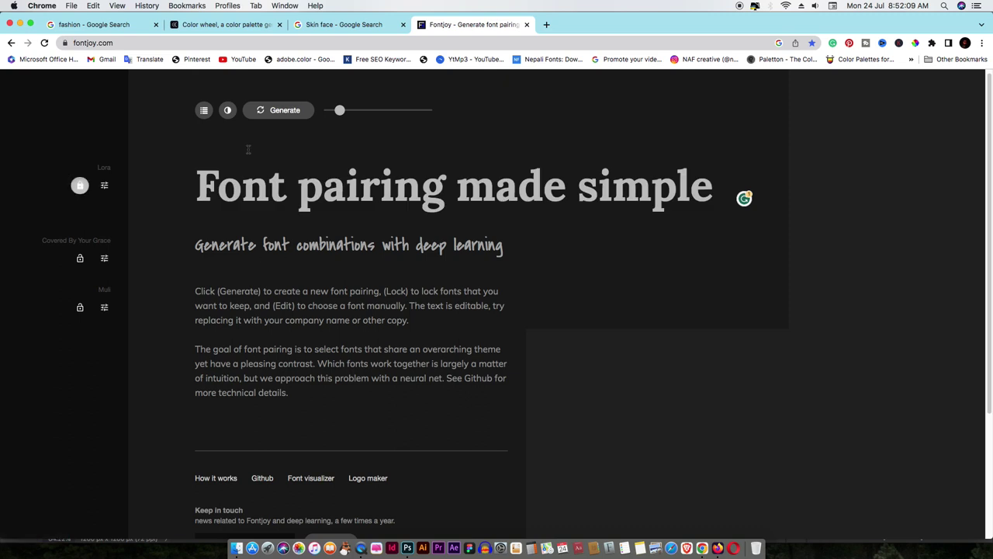
pyautogui.click(268, 110)
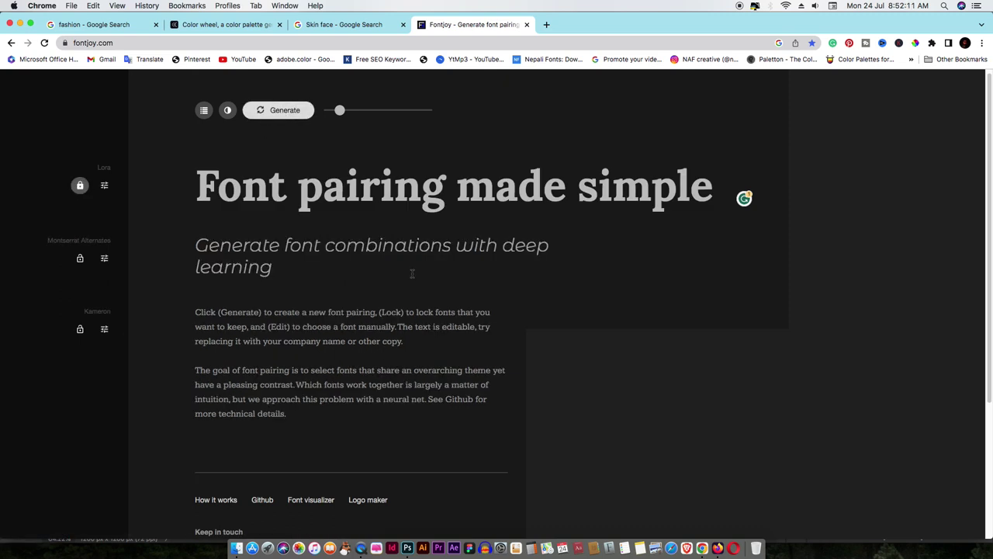
# Examine how the subheading and body fonts look beneath the locked Lora heading.
pyautogui.moveTo(198, 239); pyautogui.dragTo(279, 271)
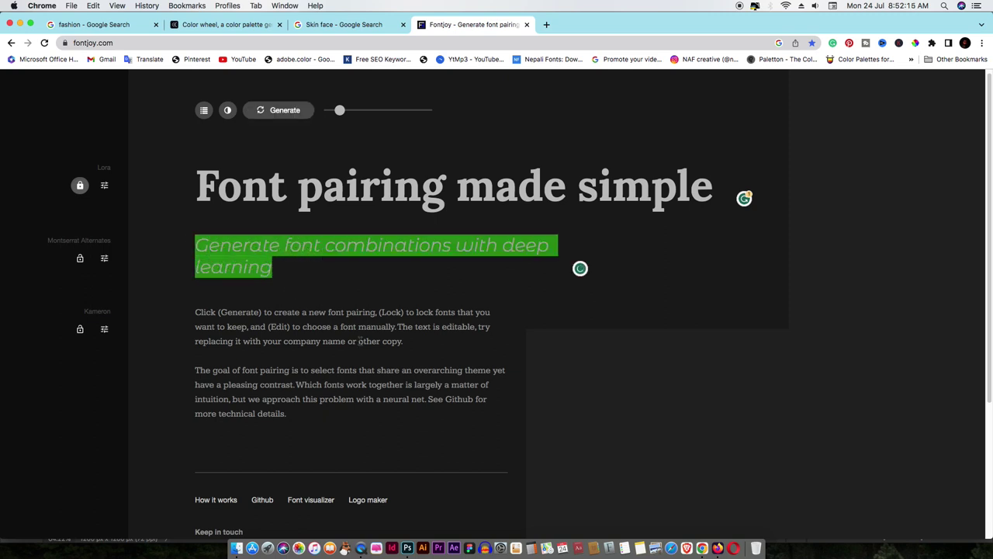
pyautogui.click(401, 316)
pyautogui.scroll(-3, 316, 402)
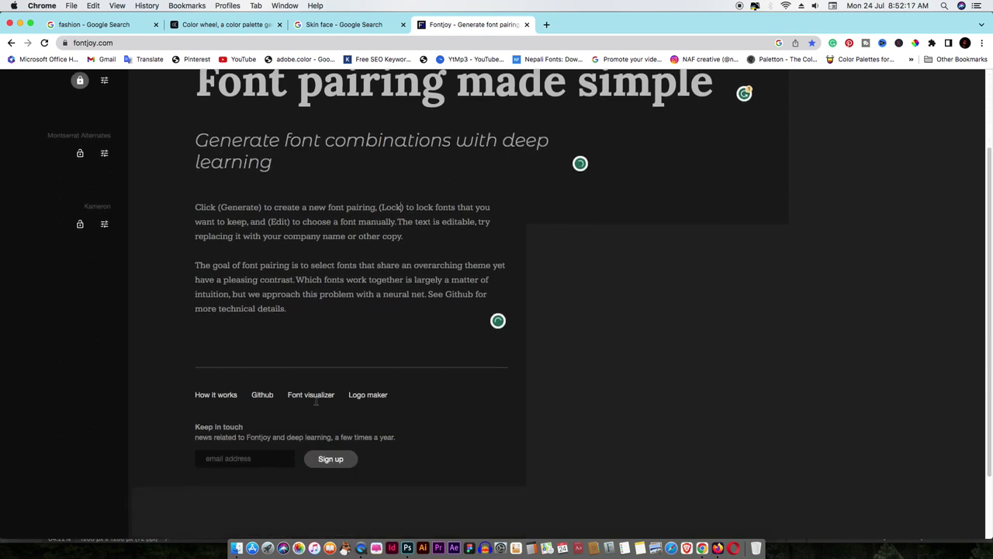
pyautogui.scroll(-2, 316, 402)
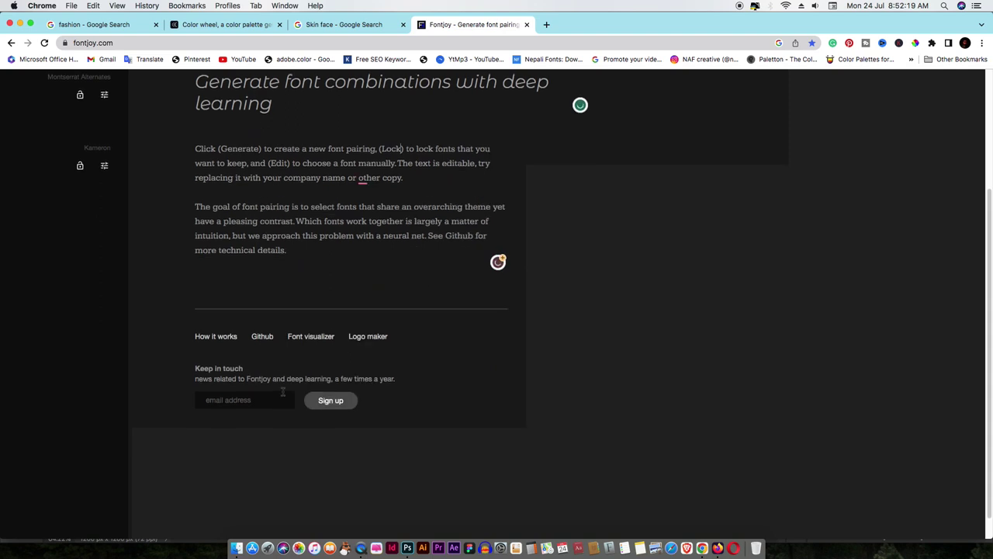
pyautogui.scroll(3, 283, 395)
pyautogui.scroll(2, 283, 395)
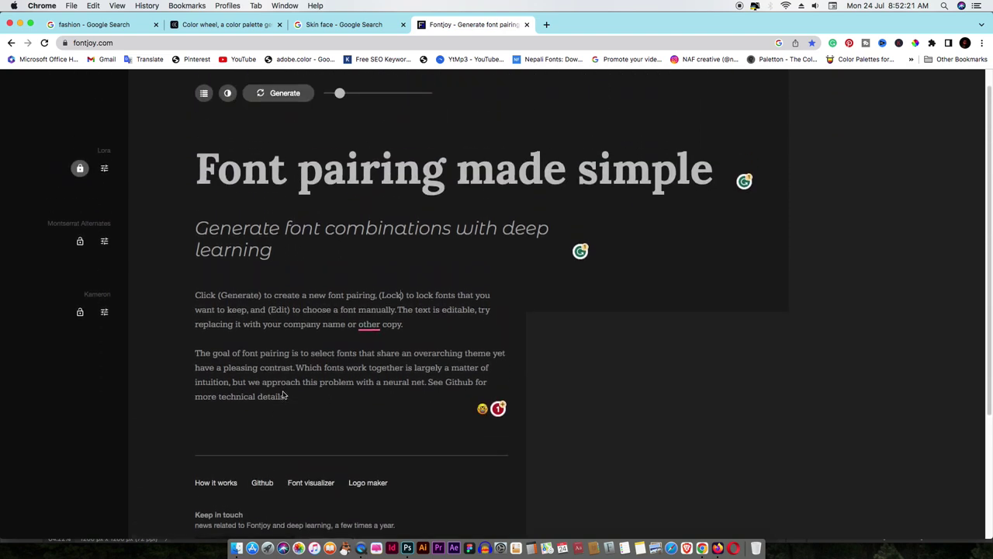
pyautogui.moveTo(287, 267); pyautogui.dragTo(191, 246)
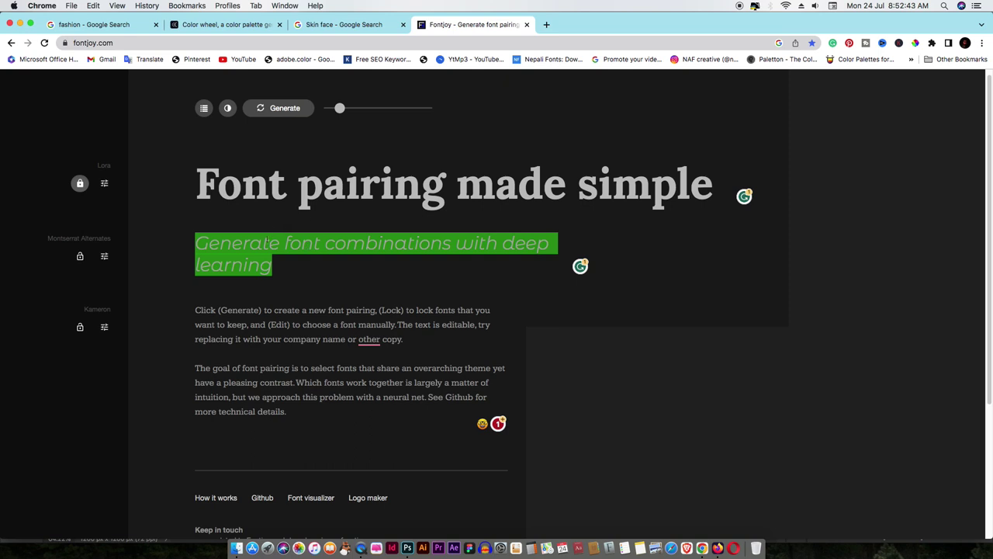
pyautogui.click(243, 265)
# Copy the sample heading "Font pairing made simple" from the Fontjoy page.
pyautogui.moveTo(201, 183); pyautogui.dragTo(548, 250)
pyautogui.moveTo(197, 184); pyautogui.dragTo(759, 180)
pyautogui.press('super+c')
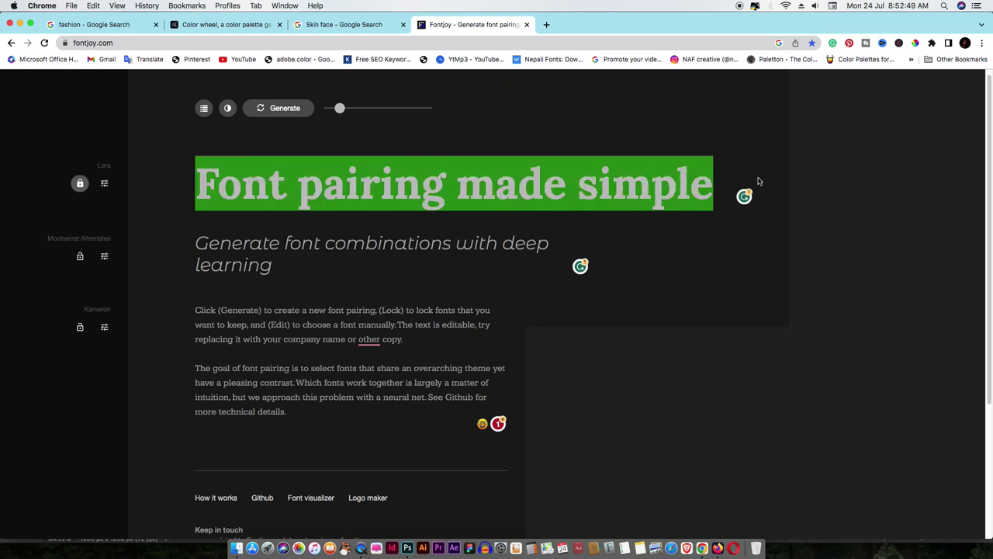
# Switch to Photoshop and replace "Color" in the heading with "Font pairing made simple", keeping "Typography" on its own line.
pyautogui.press('super+Tab')
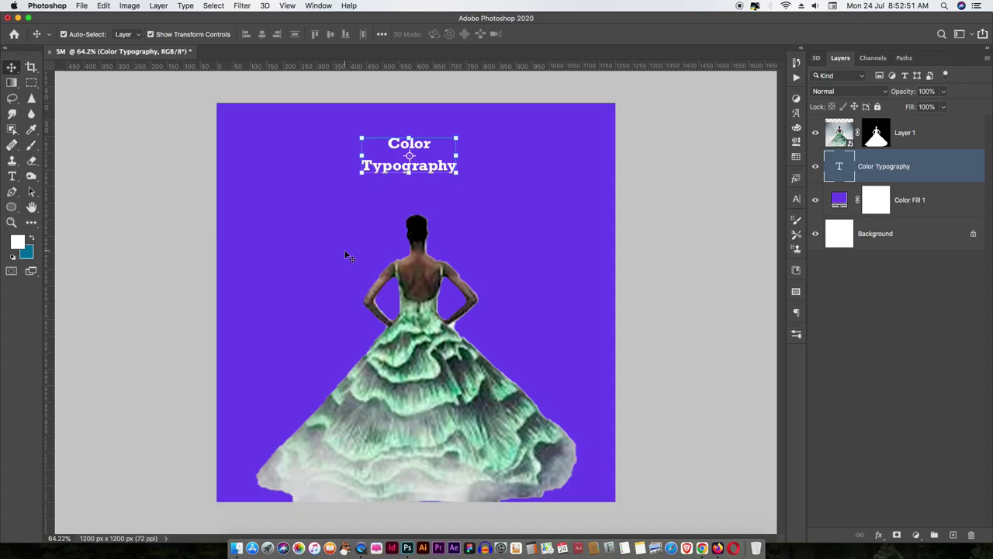
pyautogui.doubleClick(409, 165)
pyautogui.click(432, 143)
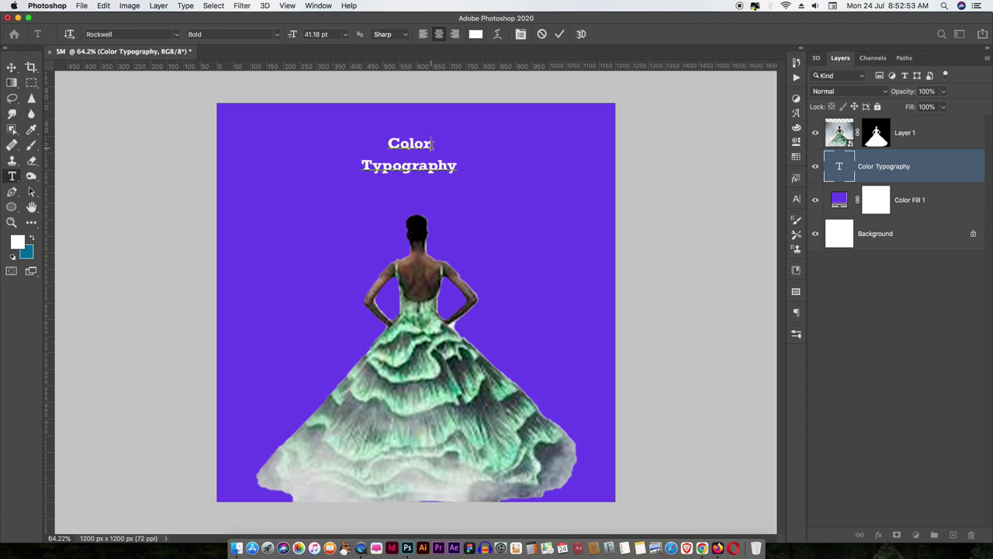
pyautogui.moveTo(432, 144); pyautogui.dragTo(361, 139)
pyautogui.press('BackSpace')
pyautogui.press('Delete')
pyautogui.press('super+v')
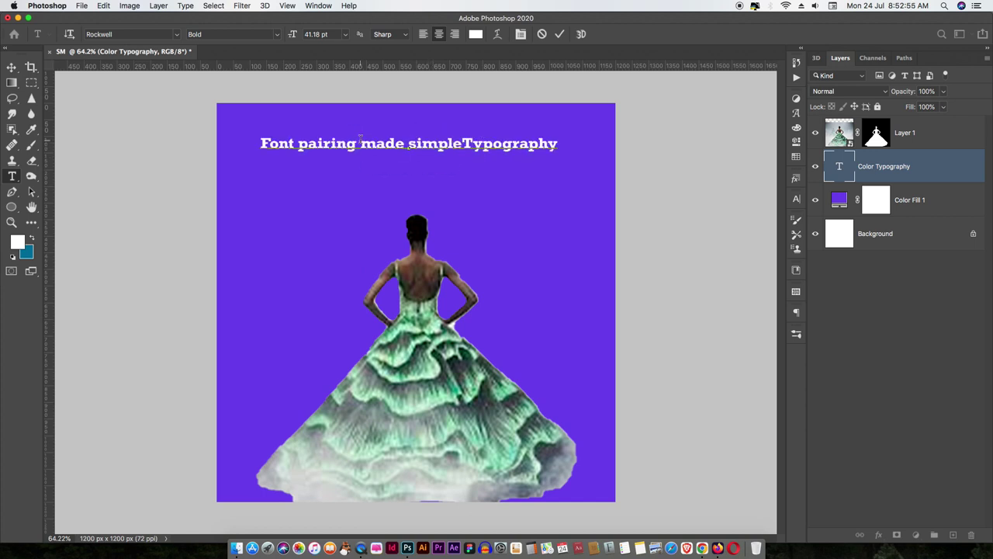
pyautogui.press('Return')
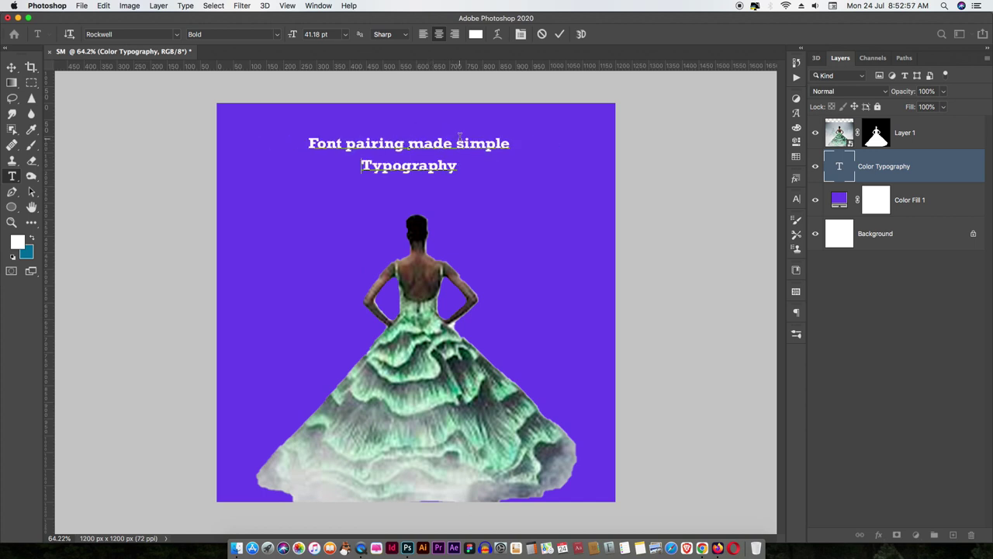
# Break the heading into two lines before "made" and delete the word "Typography".
pyautogui.click(411, 143)
pyautogui.press('Return')
pyautogui.doubleClick(363, 187)
pyautogui.press('BackSpace')
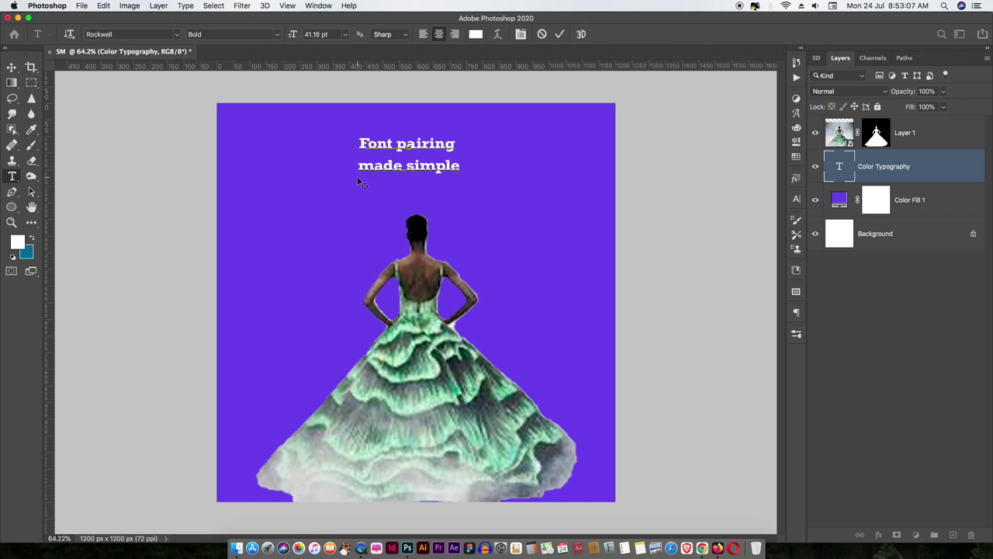
# Capitalise "Made" on the heading's second line and add the word "typography" after "simple".
pyautogui.press('BackSpace')
pyautogui.write('M')
pyautogui.click(461, 165)
pyautogui.write('typography')
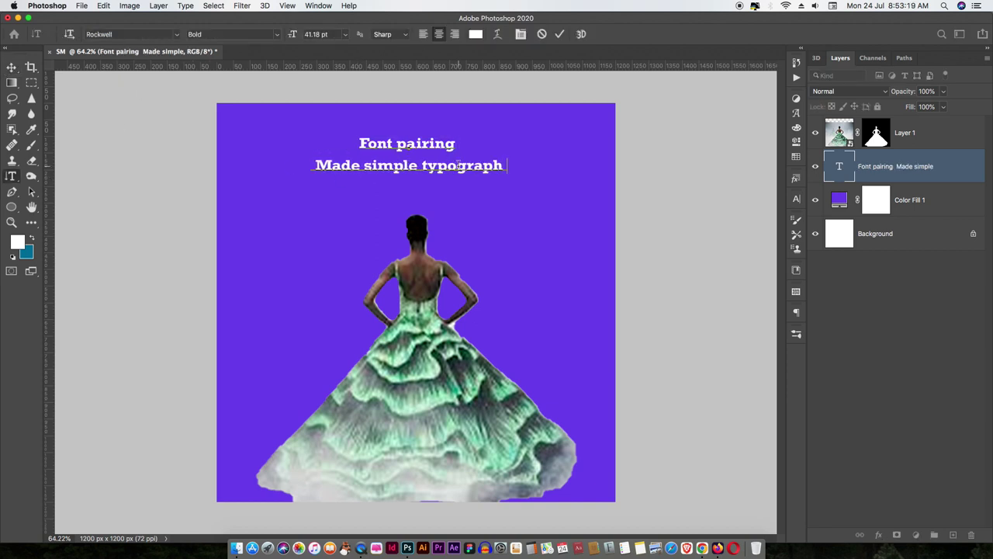
pyautogui.click(12, 67)
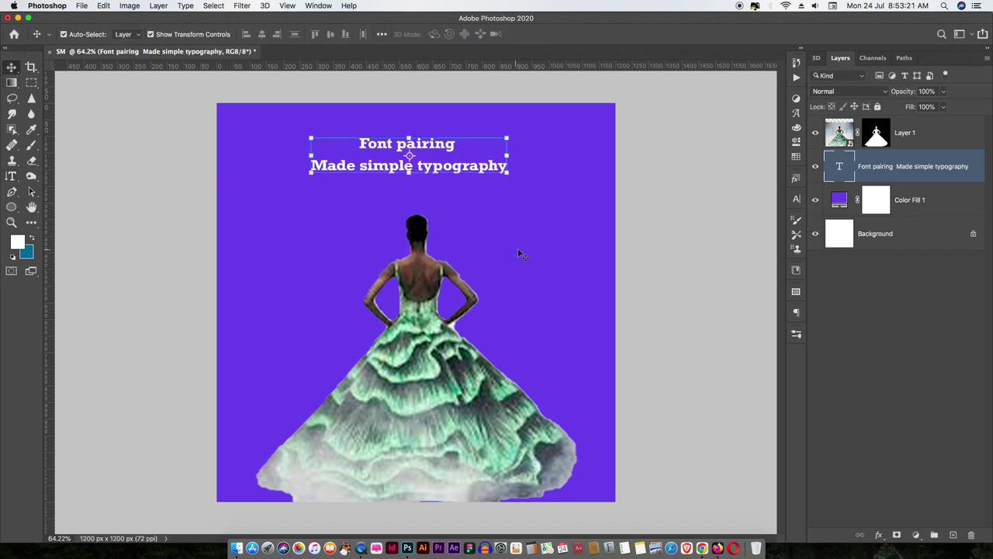
# Try scaling the two-line heading up to about 186% and undo the transform.
pyautogui.moveTo(409, 171); pyautogui.dragTo(409, 205)
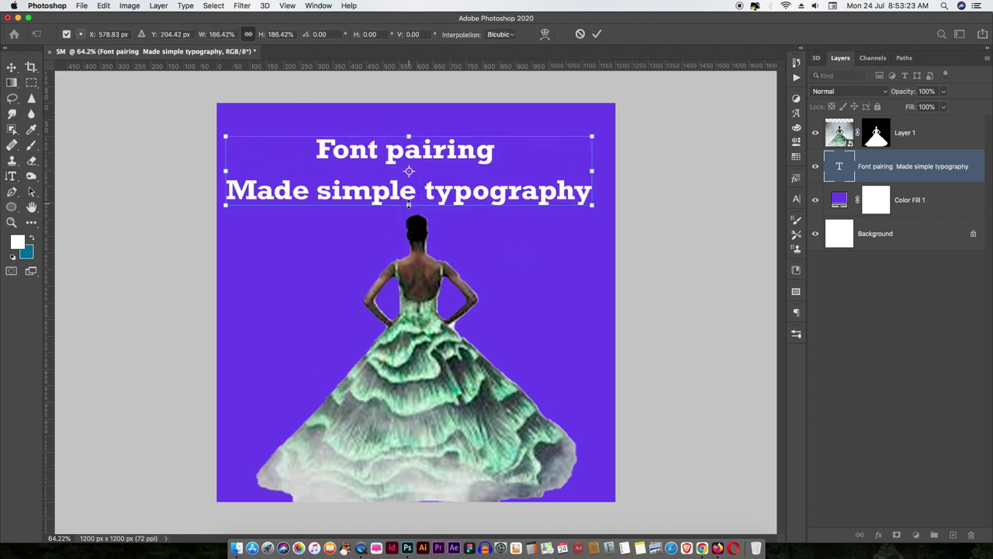
pyautogui.click(597, 34)
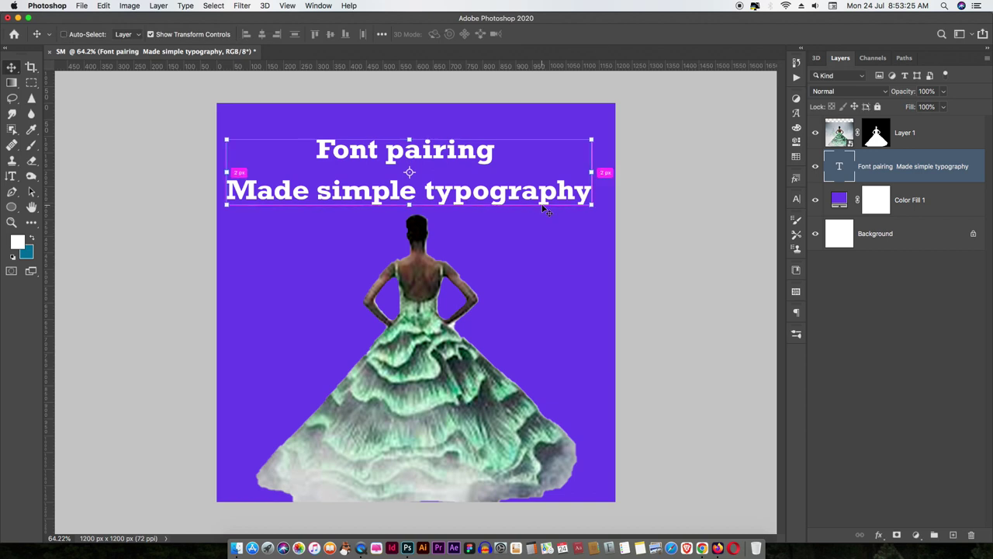
pyautogui.press('super+z')
# Set the font size of the whole heading to 60 pt.
pyautogui.press('t')
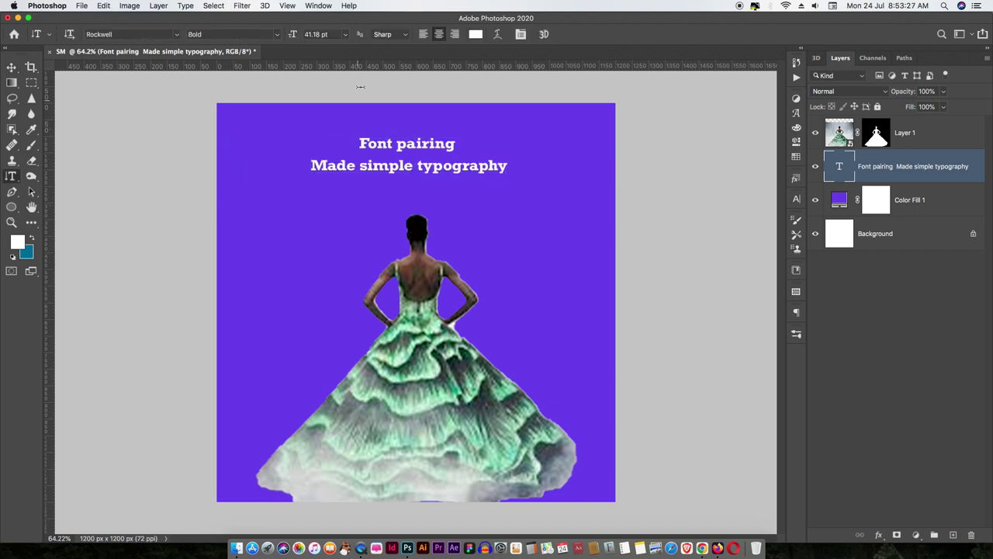
pyautogui.moveTo(291, 34); pyautogui.dragTo(316, 41)
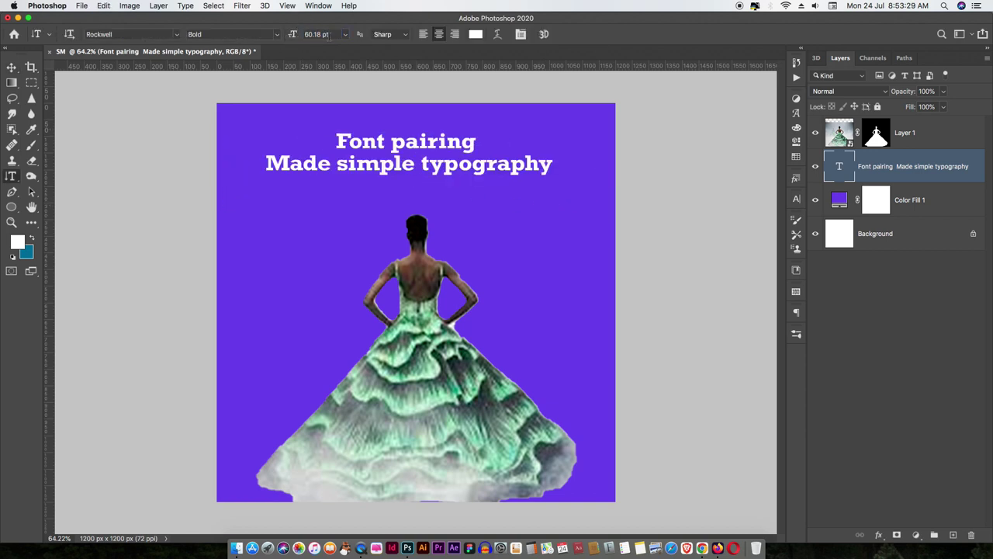
pyautogui.write('60')
pyautogui.press('Return')
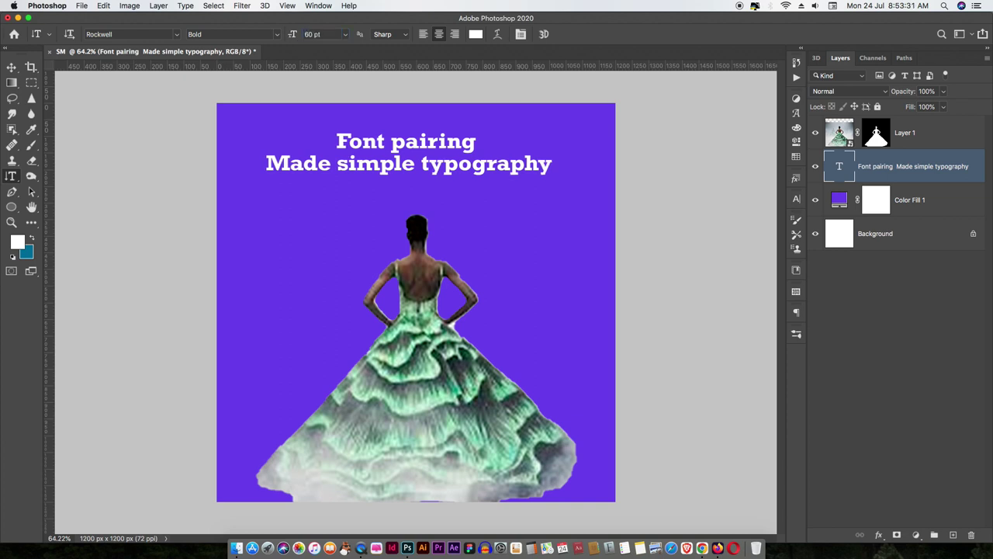
pyautogui.click(12, 69)
pyautogui.click(704, 546)
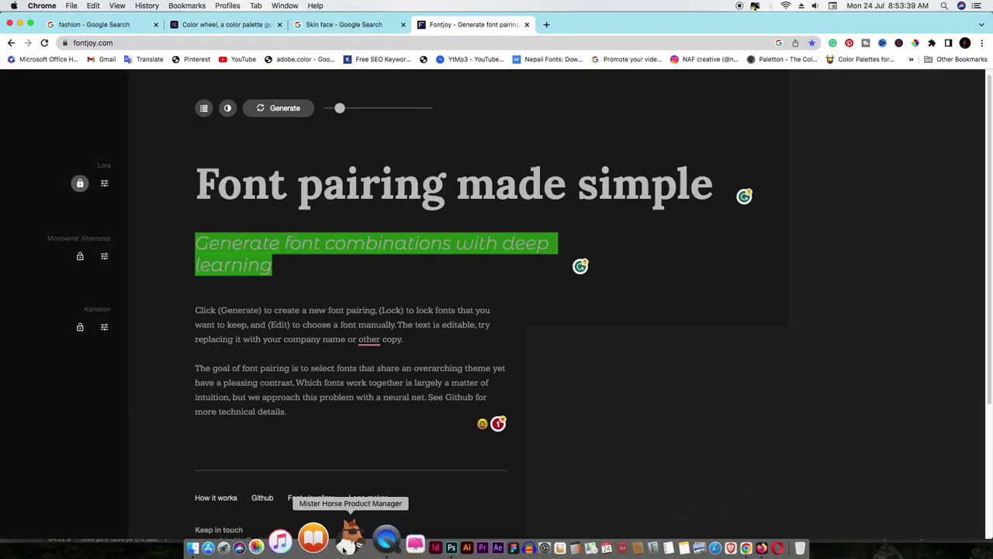
pyautogui.click(392, 537)
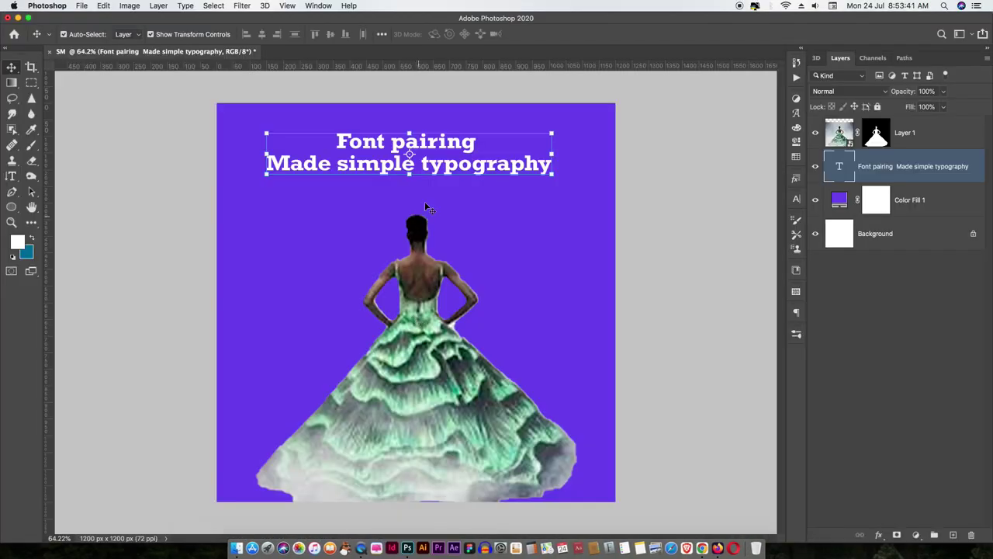
pyautogui.doubleClick(456, 161)
pyautogui.press('BackSpace')
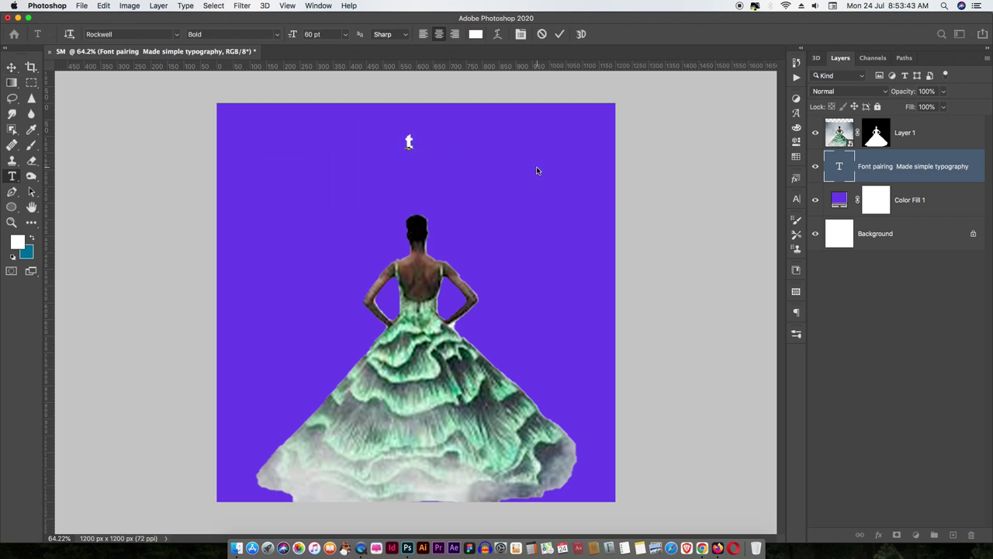
pyautogui.press('super+z')
# Set the second heading line "Made simple typography" in Tomato Grotesk with the Regular style.
pyautogui.moveTo(554, 166); pyautogui.dragTo(242, 165)
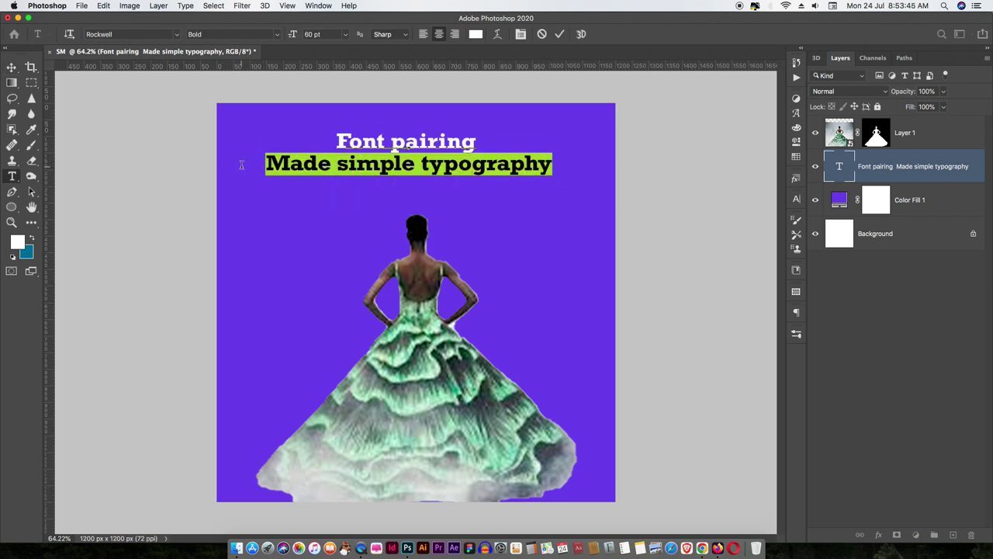
pyautogui.click(177, 36)
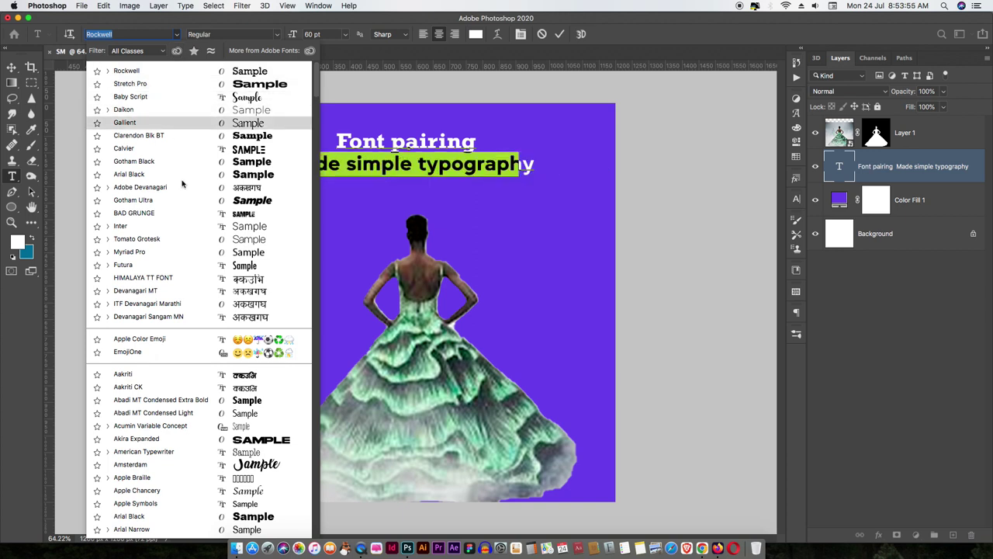
pyautogui.click(153, 240)
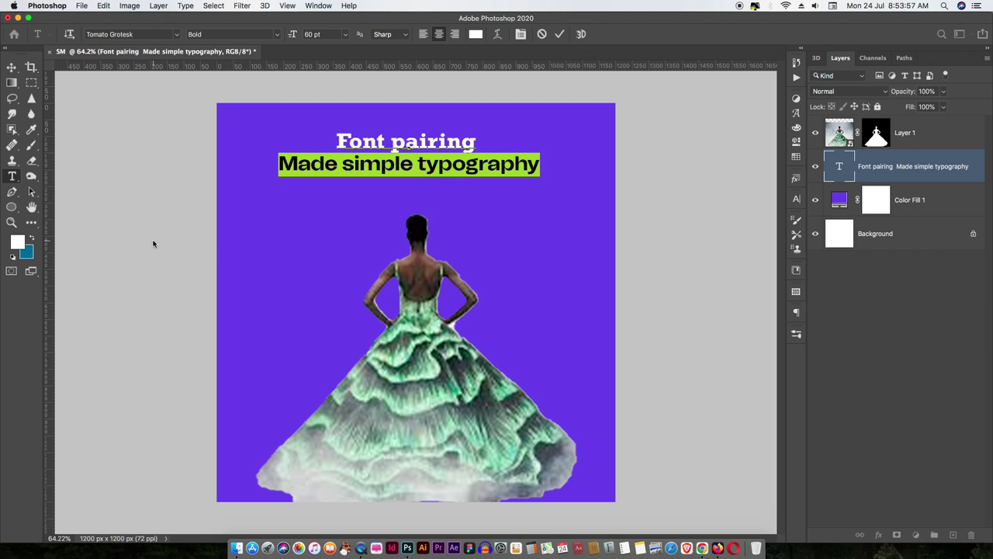
pyautogui.click(278, 36)
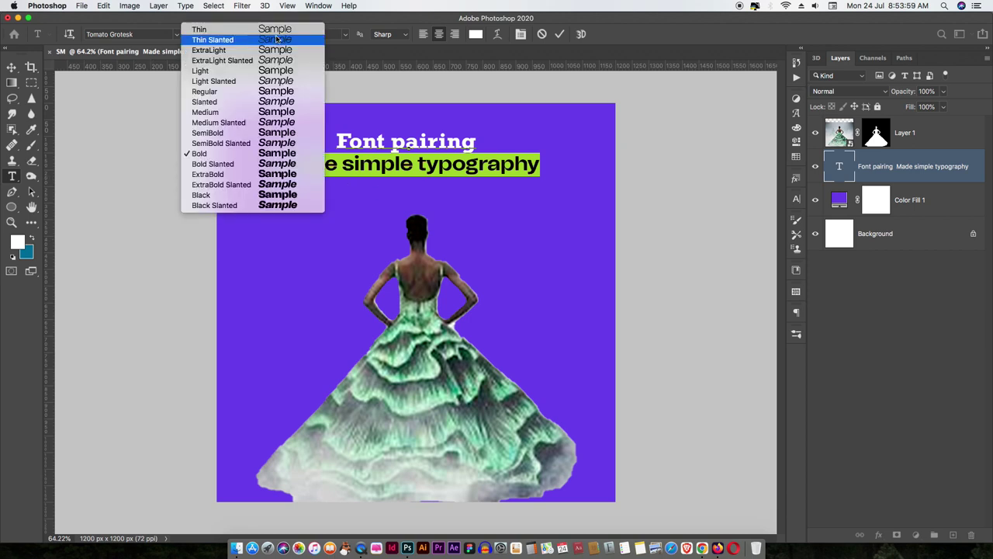
pyautogui.click(208, 91)
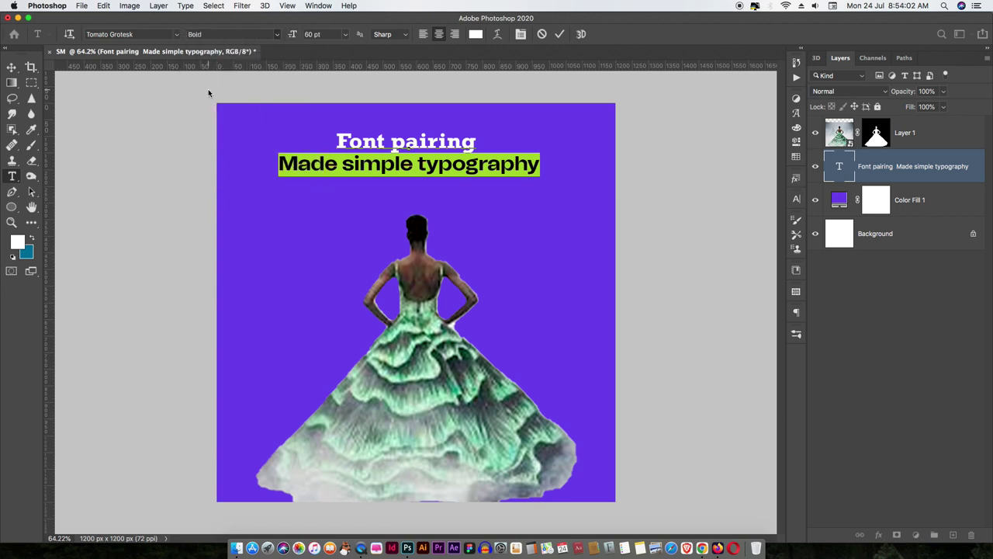
pyautogui.click(11, 68)
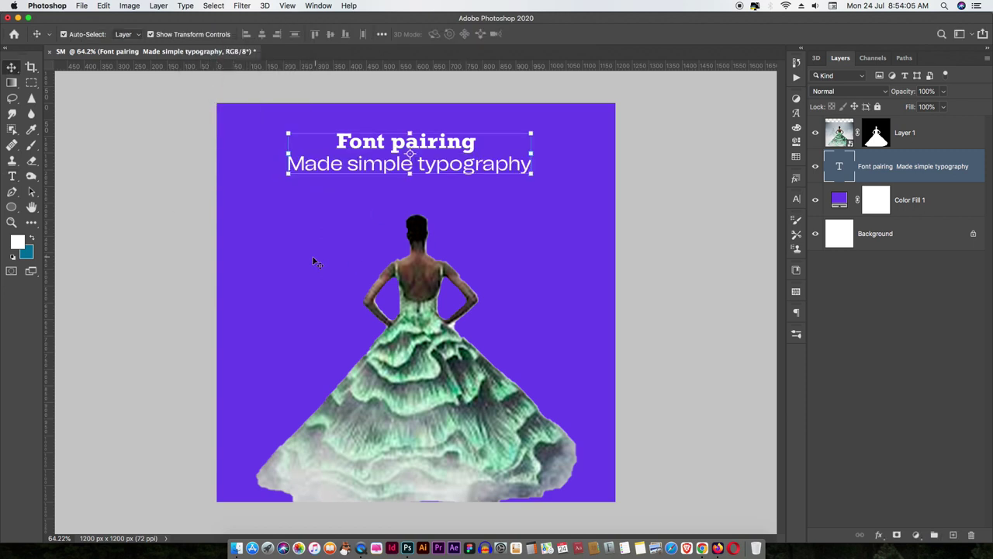
# Add a new layer directly above the purple colour fill and ready the 8 px brush, undoing the test stroke.
pyautogui.click(289, 252)
pyautogui.press('t')
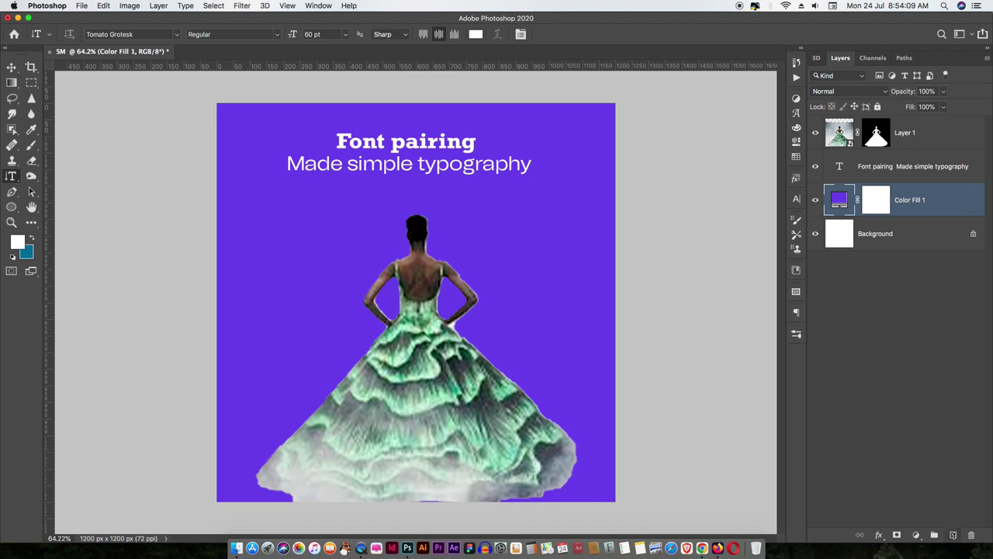
pyautogui.click(953, 535)
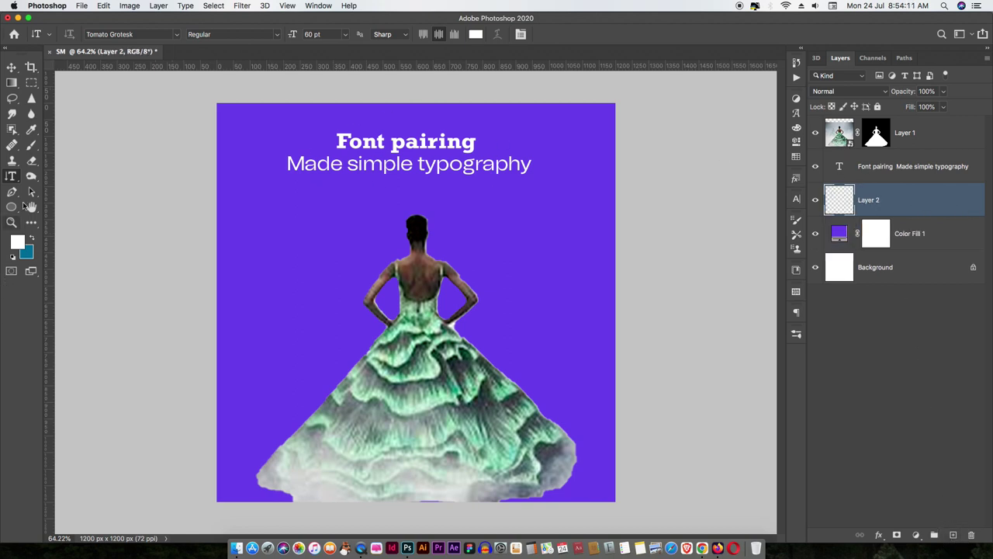
pyautogui.press('b')
pyautogui.click(69, 35)
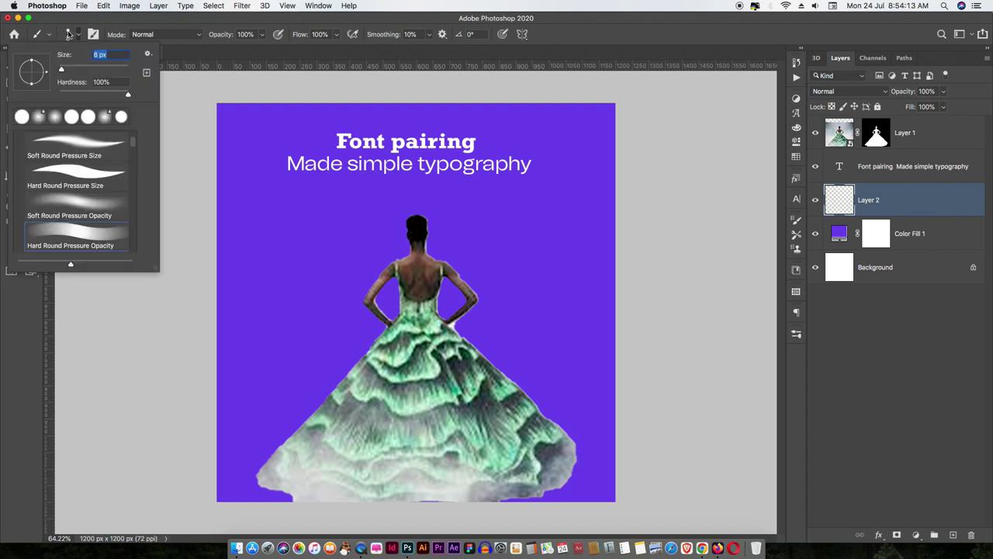
pyautogui.moveTo(283, 210)
pyautogui.mouseDown()
pyautogui.moveTo(288, 233)
pyautogui.moveTo(271, 260)
pyautogui.mouseUp()
pyautogui.hotkey('ctrl', 'z')
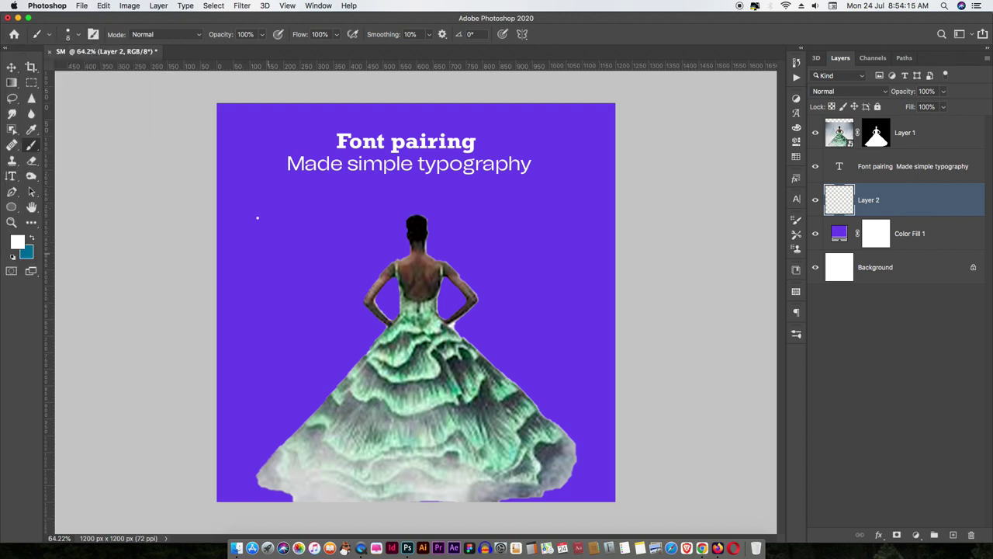
# Select the heading text layer and check its type settings.
pyautogui.scroll(1, 416, 302)
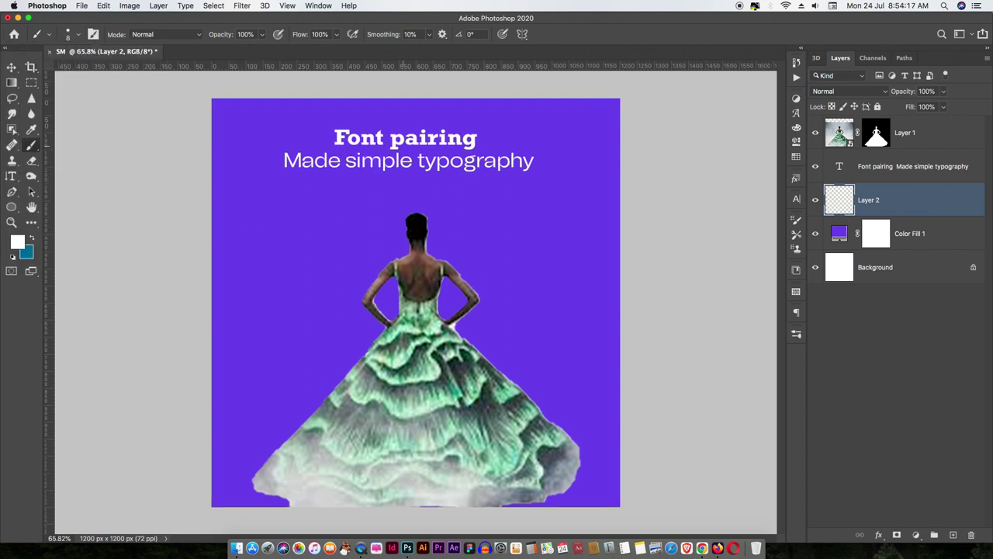
pyautogui.press('v')
pyautogui.click(415, 144)
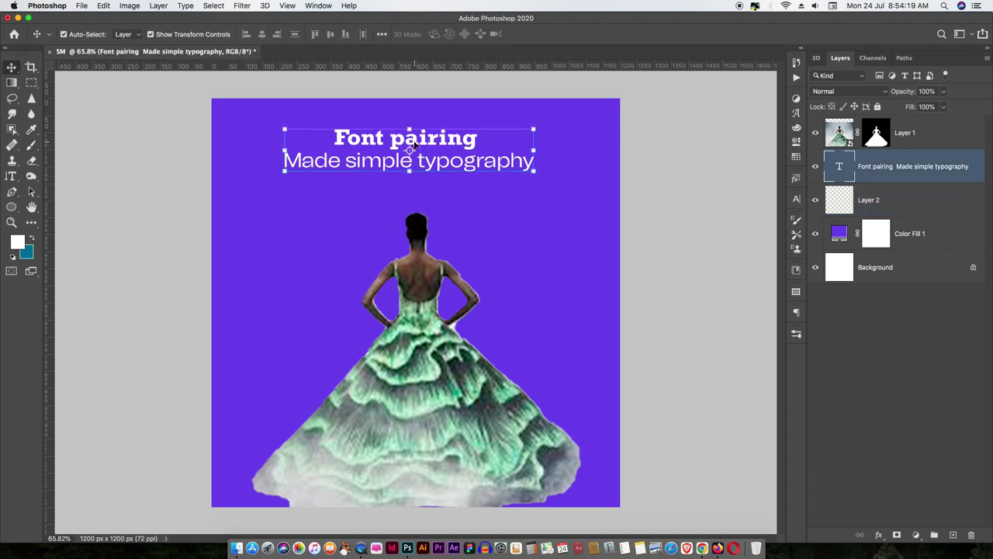
pyautogui.press('t')
pyautogui.click(12, 67)
pyautogui.press('h')
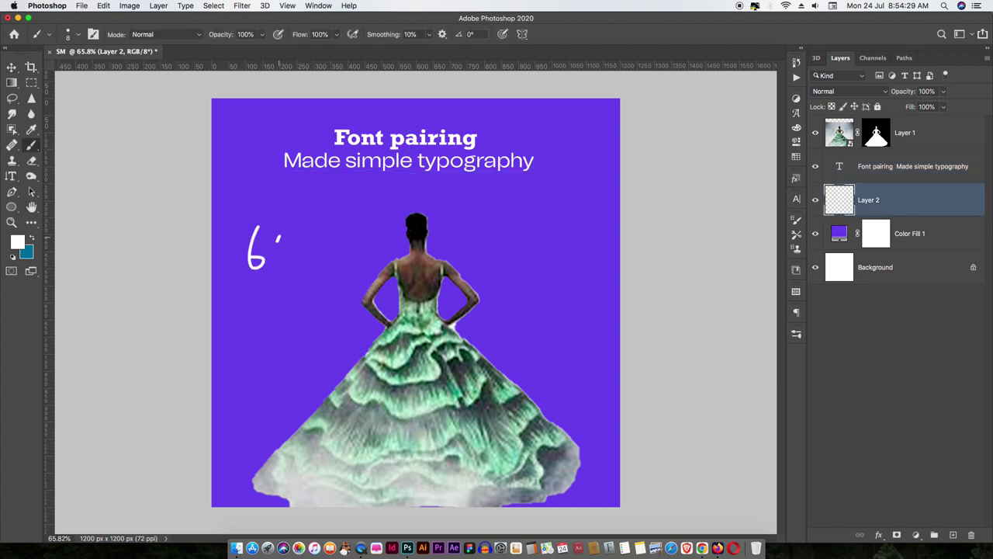
# Handwrite a "60" heading-size note in white on the new layer, left of the woman's head, and underline it.
pyautogui.moveTo(280, 242)
pyautogui.mouseDown()
pyautogui.moveTo(319, 237)
pyautogui.moveTo(399, 197)
pyautogui.mouseUp()
pyautogui.moveTo(231, 290); pyautogui.dragTo(394, 221)
pyautogui.scroll(5, 357, 242)
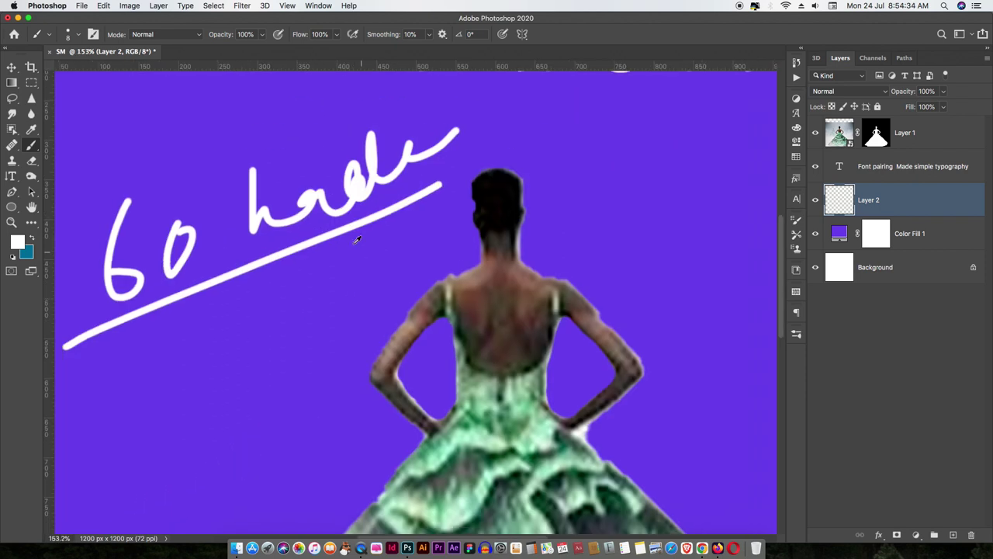
pyautogui.scroll(-3, 357, 240)
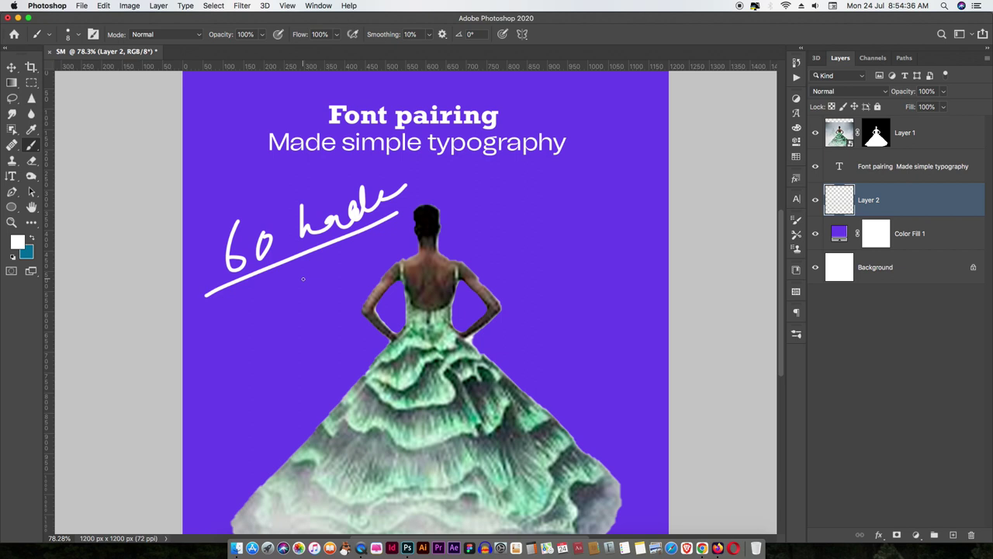
# Handwrite "30 – 20", "60 ÷ 3" and "20 →" beneath the underlined note.
pyautogui.moveTo(233, 308)
pyautogui.mouseDown()
pyautogui.moveTo(240, 317)
pyautogui.moveTo(227, 328)
pyautogui.mouseUp()
pyautogui.moveTo(267, 299)
pyautogui.mouseDown()
pyautogui.moveTo(261, 309)
pyautogui.moveTo(310, 289)
pyautogui.moveTo(343, 290)
pyautogui.mouseUp()
pyautogui.moveTo(349, 264)
pyautogui.mouseDown()
pyautogui.moveTo(341, 281)
pyautogui.moveTo(354, 262)
pyautogui.mouseUp()
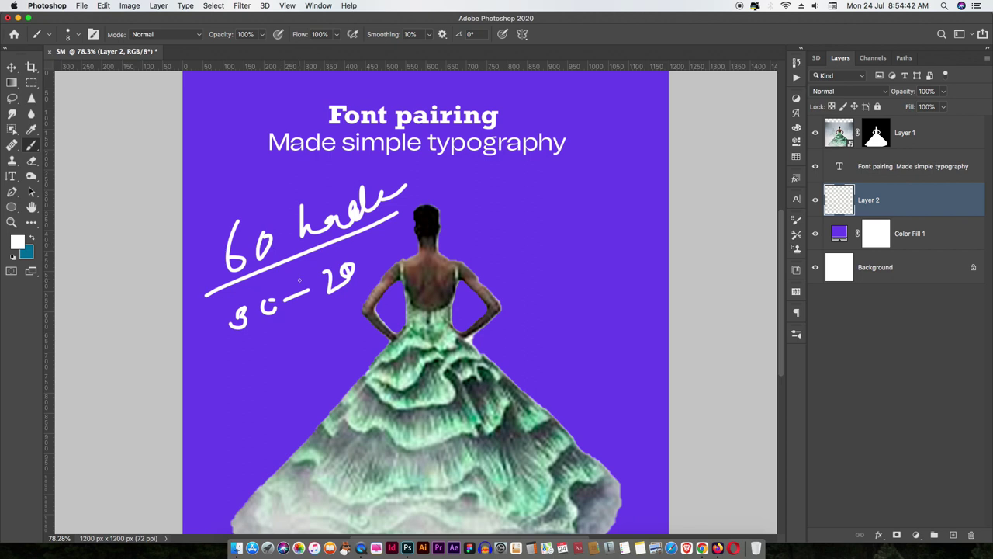
pyautogui.moveTo(216, 362)
pyautogui.mouseDown()
pyautogui.moveTo(215, 413)
pyautogui.moveTo(218, 390)
pyautogui.mouseUp()
pyautogui.moveTo(262, 354)
pyautogui.mouseDown()
pyautogui.moveTo(298, 335)
pyautogui.moveTo(289, 358)
pyautogui.moveTo(282, 336)
pyautogui.moveTo(313, 340)
pyautogui.mouseUp()
pyautogui.moveTo(239, 423)
pyautogui.mouseDown()
pyautogui.moveTo(247, 449)
pyautogui.moveTo(280, 432)
pyautogui.moveTo(281, 409)
pyautogui.moveTo(335, 381)
pyautogui.moveTo(330, 390)
pyautogui.mouseUp()
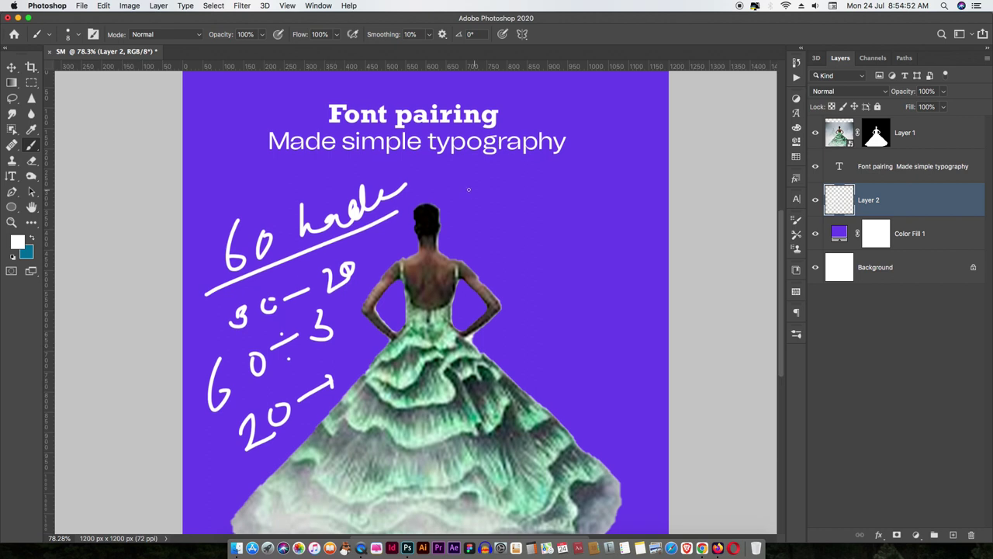
# Handwrite "20 ÷ 3" and "8 pt" in the empty purple area right of the woman.
pyautogui.scroll(-2, 447, 188)
pyautogui.moveTo(516, 211)
pyautogui.mouseDown()
pyautogui.moveTo(528, 243)
pyautogui.moveTo(556, 237)
pyautogui.moveTo(545, 207)
pyautogui.moveTo(627, 187)
pyautogui.mouseUp()
pyautogui.click(602, 189)
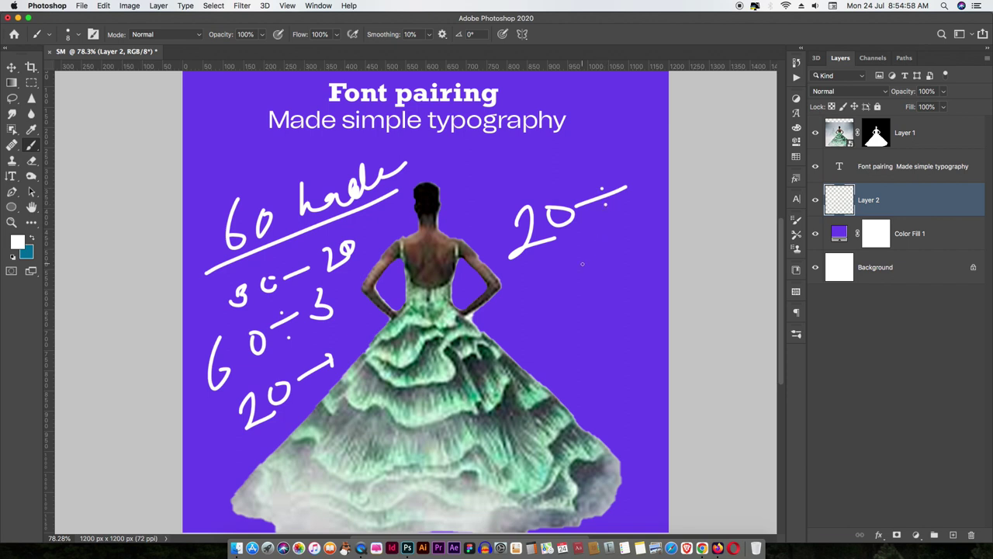
pyautogui.moveTo(583, 243)
pyautogui.mouseDown()
pyautogui.moveTo(623, 262)
pyautogui.moveTo(597, 273)
pyautogui.mouseUp()
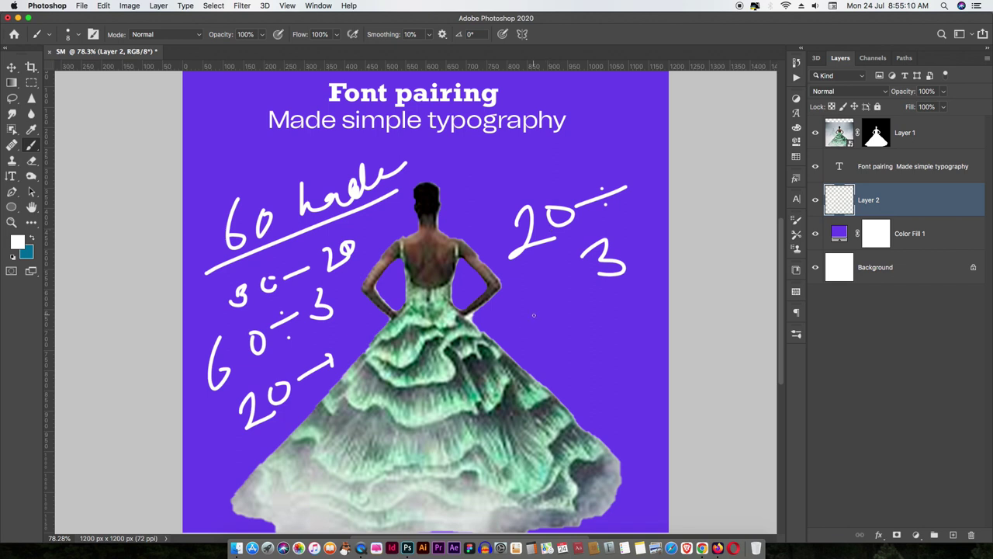
pyautogui.moveTo(539, 307)
pyautogui.mouseDown()
pyautogui.moveTo(550, 328)
pyautogui.moveTo(535, 300)
pyautogui.mouseUp()
pyautogui.moveTo(571, 304)
pyautogui.mouseDown()
pyautogui.moveTo(574, 332)
pyautogui.moveTo(581, 320)
pyautogui.mouseUp()
pyautogui.moveTo(596, 264)
pyautogui.mouseDown()
pyautogui.moveTo(597, 314)
pyautogui.moveTo(581, 307)
pyautogui.moveTo(618, 290)
pyautogui.mouseUp()
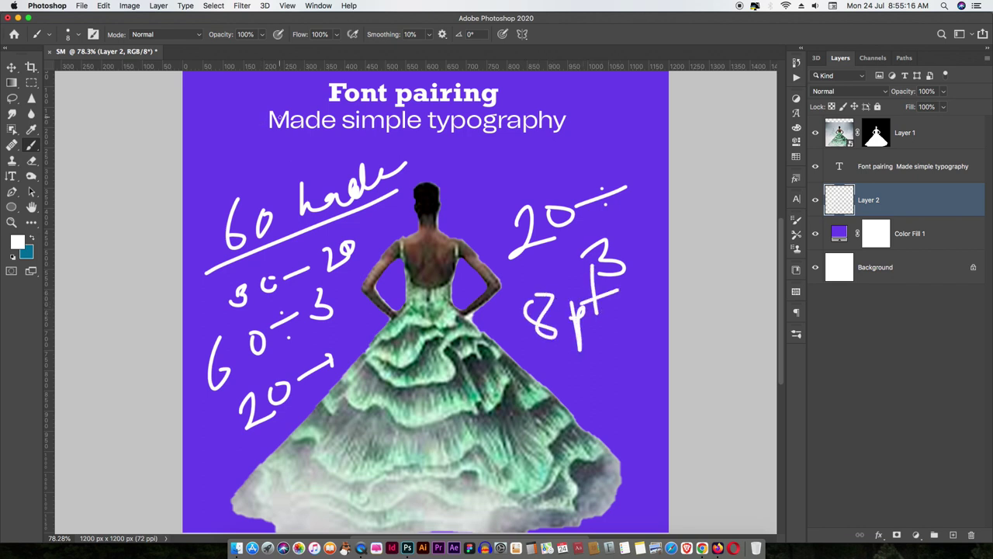
# Shrink the handwritten notes layer and move it down so it sits partly behind the dress.
pyautogui.press('v')
pyautogui.scroll(-4, 462, 225)
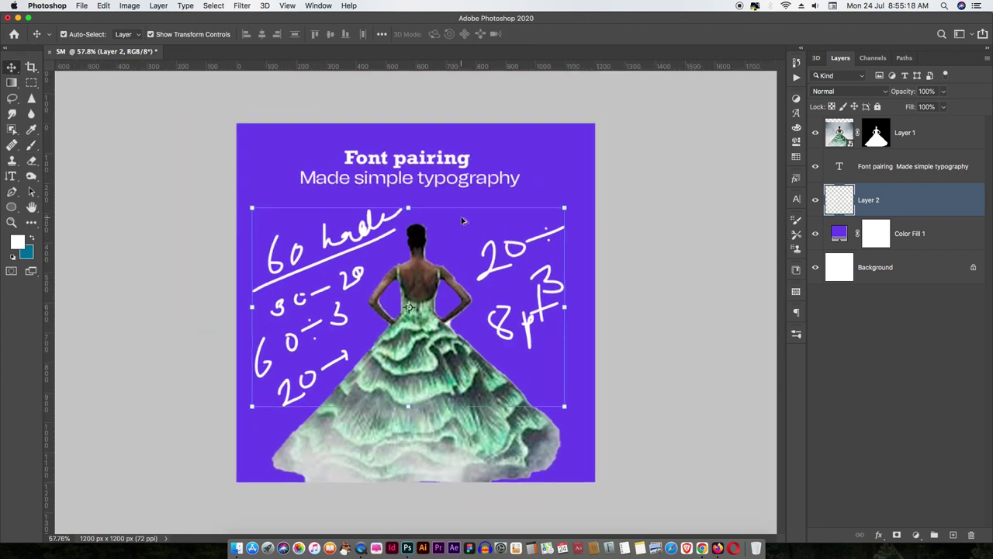
pyautogui.moveTo(418, 216); pyautogui.dragTo(423, 245)
pyautogui.moveTo(472, 273); pyautogui.dragTo(481, 343)
pyautogui.click(595, 35)
pyautogui.scroll(2, 412, 211)
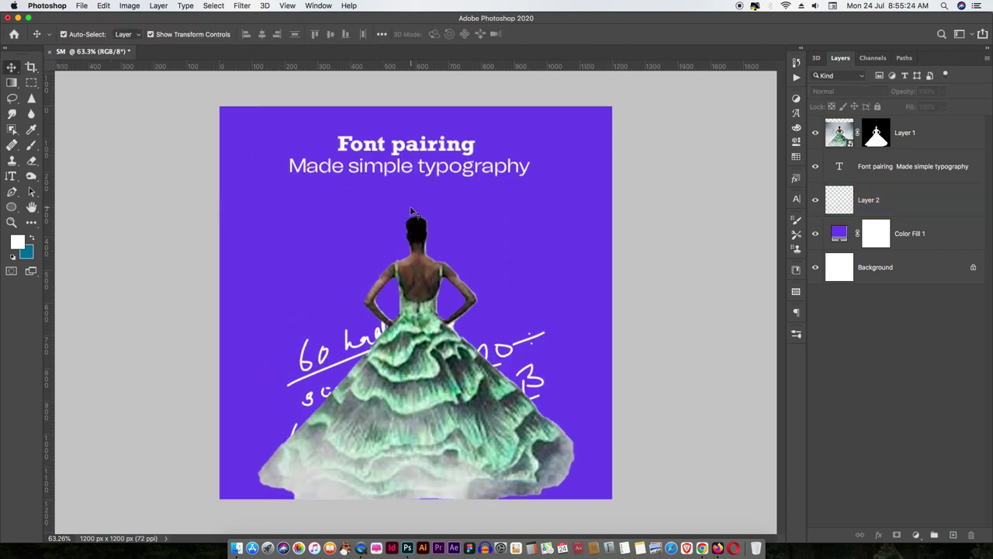
# Switch to Chrome to examine title and description text sizes in the "Skin face" Google results, and return to Photoshop.
pyautogui.click(701, 548)
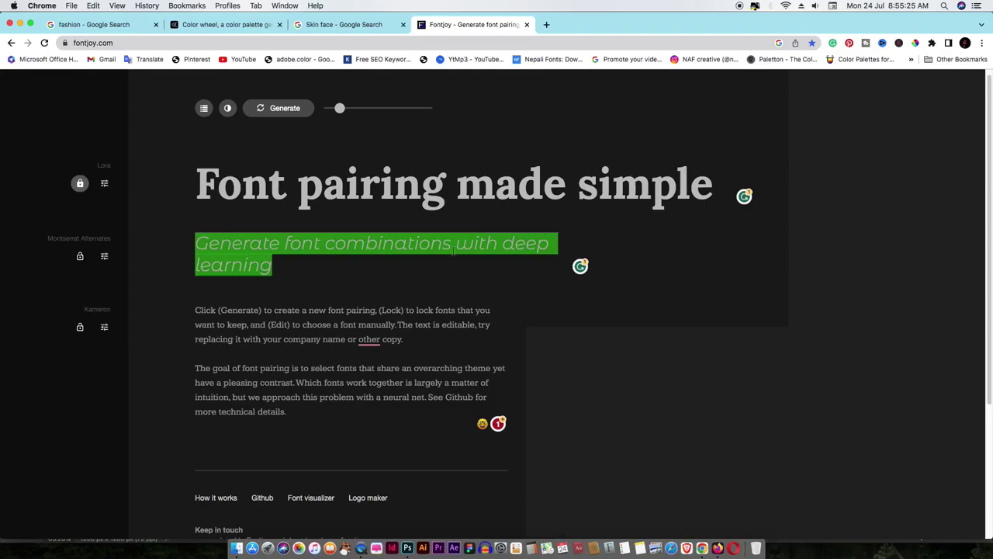
pyautogui.click(342, 24)
pyautogui.scroll(-10, 320, 152)
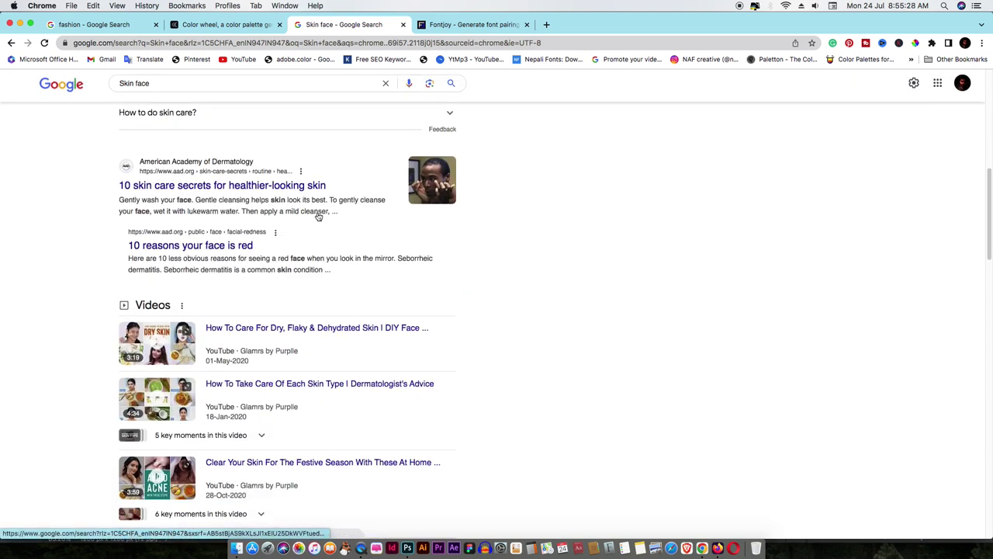
pyautogui.moveTo(119, 161); pyautogui.dragTo(327, 171)
pyautogui.press('super+Tab')
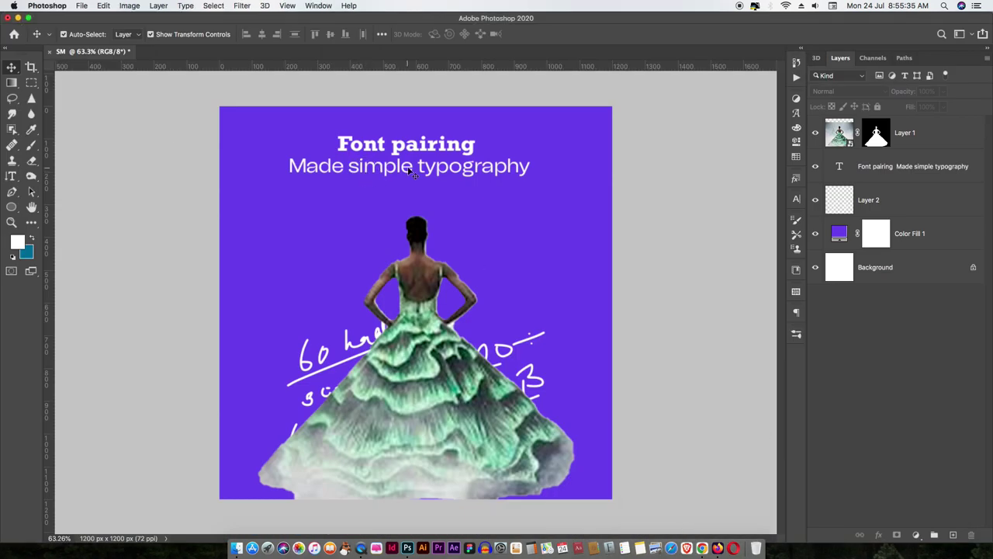
# Paste the face-washing paragraph below "Made simple typography" and break it into five shorter lines.
pyautogui.doubleClick(487, 164)
pyautogui.click(532, 167)
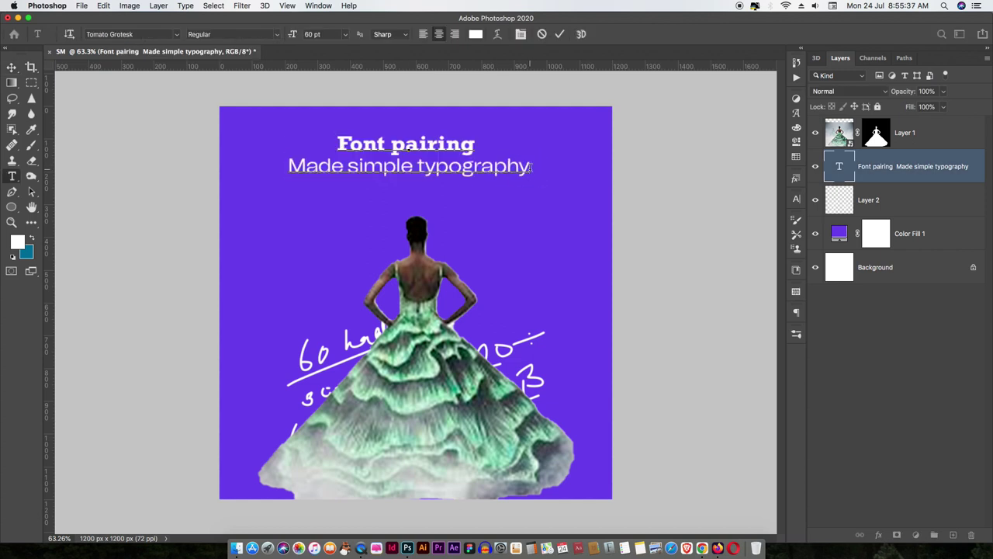
pyautogui.press('super+v')
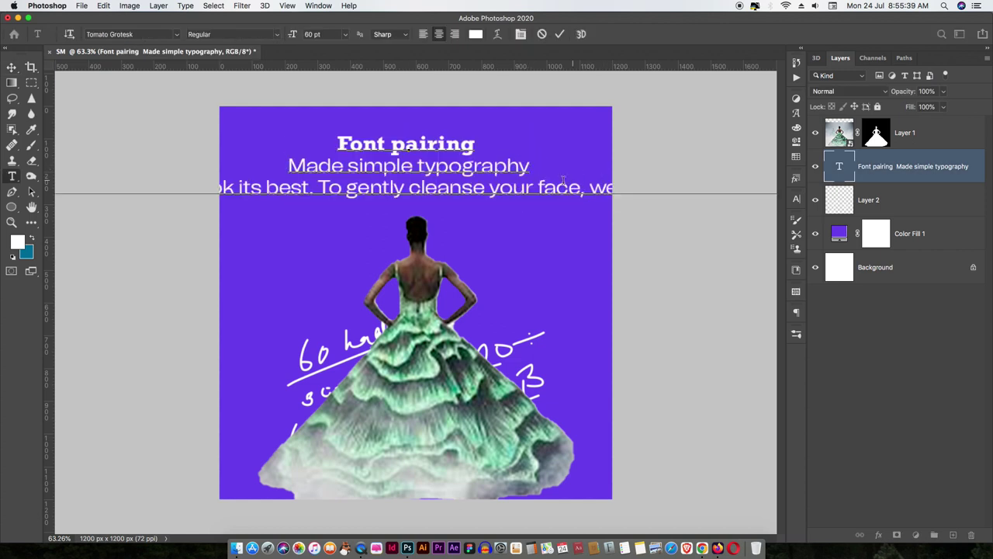
pyautogui.press('Return')
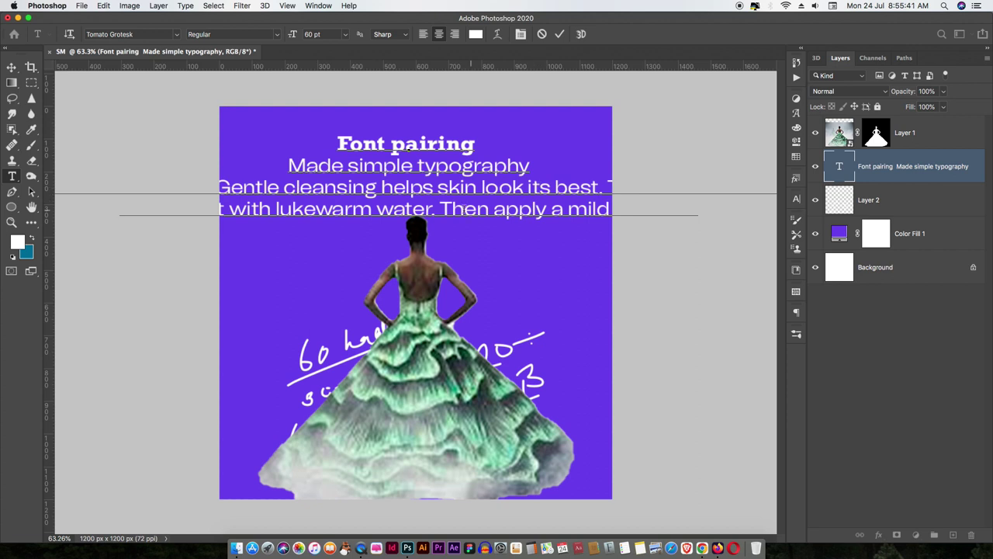
pyautogui.click(442, 209)
pyautogui.press('Return')
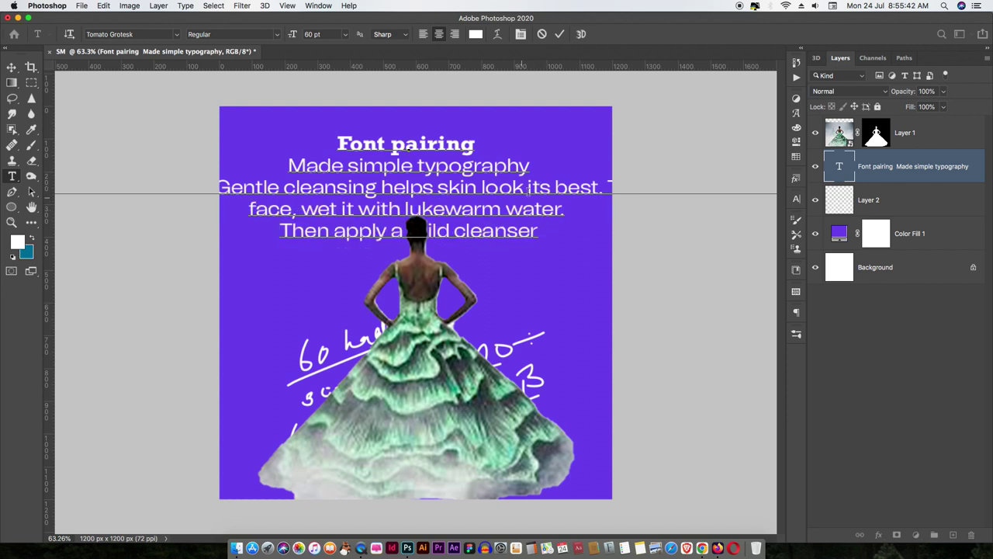
pyautogui.click(527, 188)
pyautogui.press('Return')
pyautogui.click(531, 187)
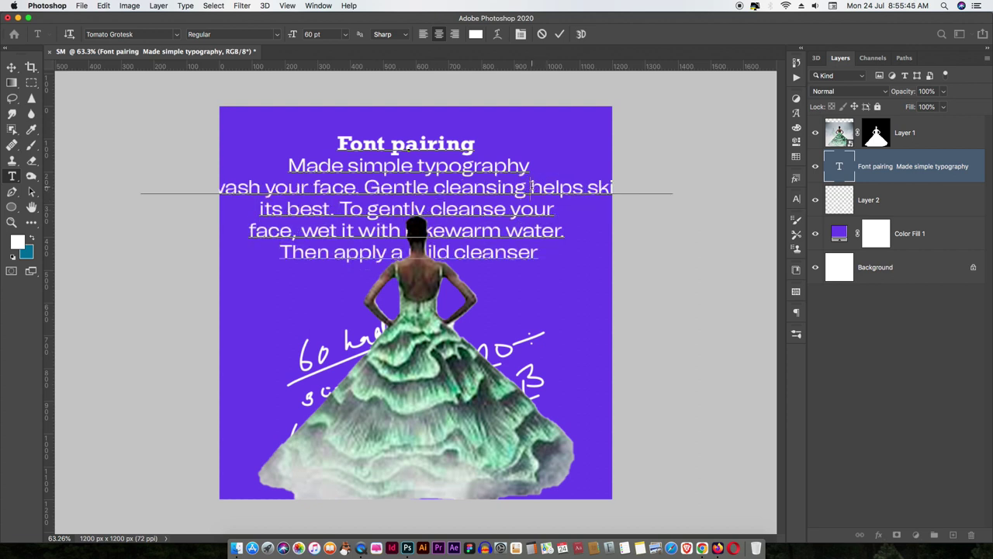
pyautogui.press('Return')
# Left-align all the text and move the block back inside the purple artboard above the woman.
pyautogui.moveTo(538, 275); pyautogui.dragTo(186, 147)
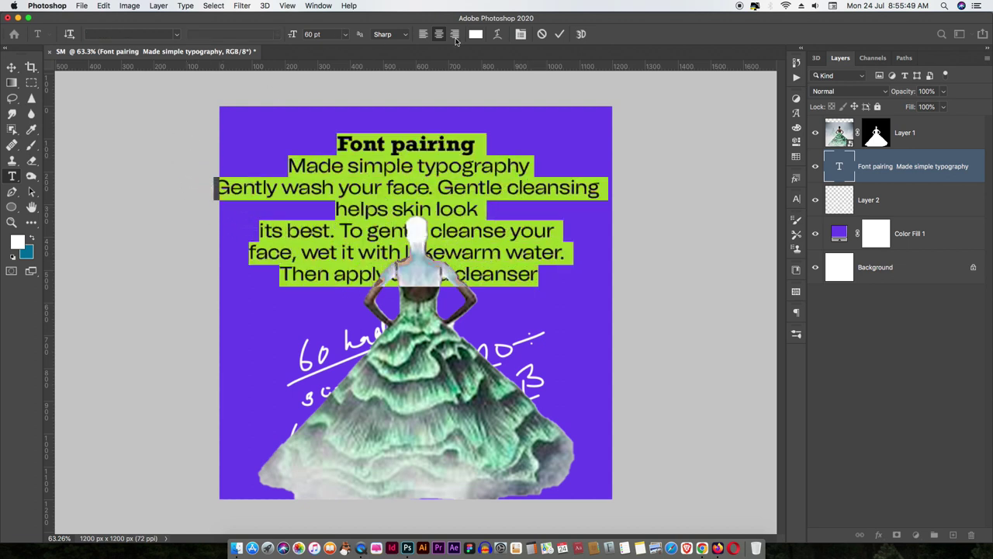
pyautogui.click(424, 34)
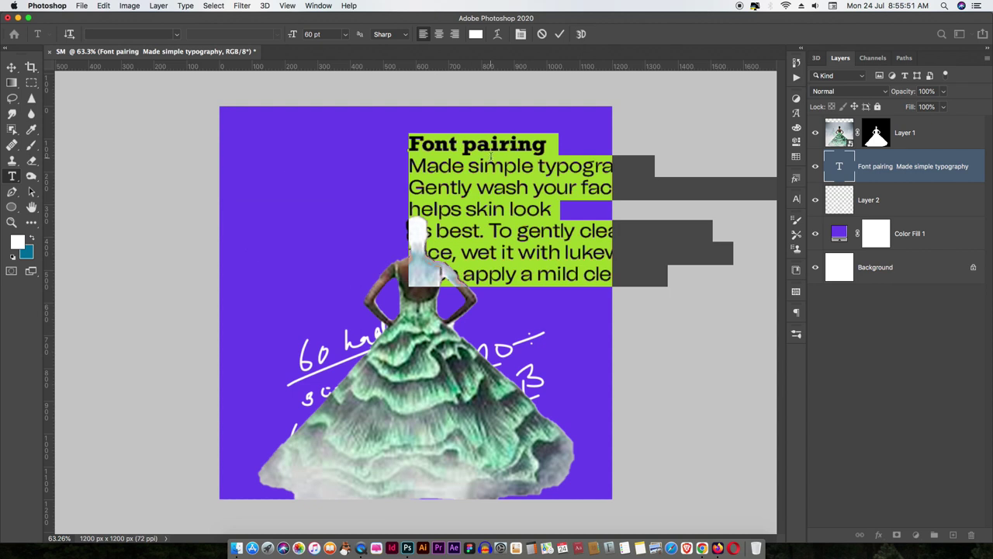
pyautogui.click(12, 67)
pyautogui.moveTo(520, 192); pyautogui.dragTo(402, 201)
# Set the "Font pairing" heading's font size to 80 pt.
pyautogui.moveTo(392, 151); pyautogui.dragTo(249, 150)
pyautogui.click(328, 32)
pyautogui.press('BackSpace')
pyautogui.write('80')
pyautogui.press('Return')
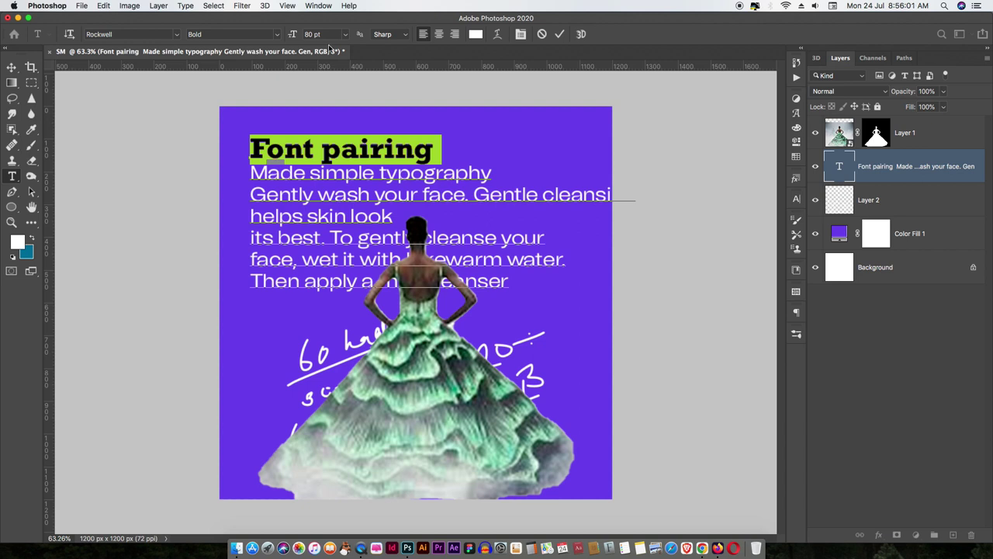
# Set the "Made simple typography" subheading's font size to 24 pt.
pyautogui.click(249, 172)
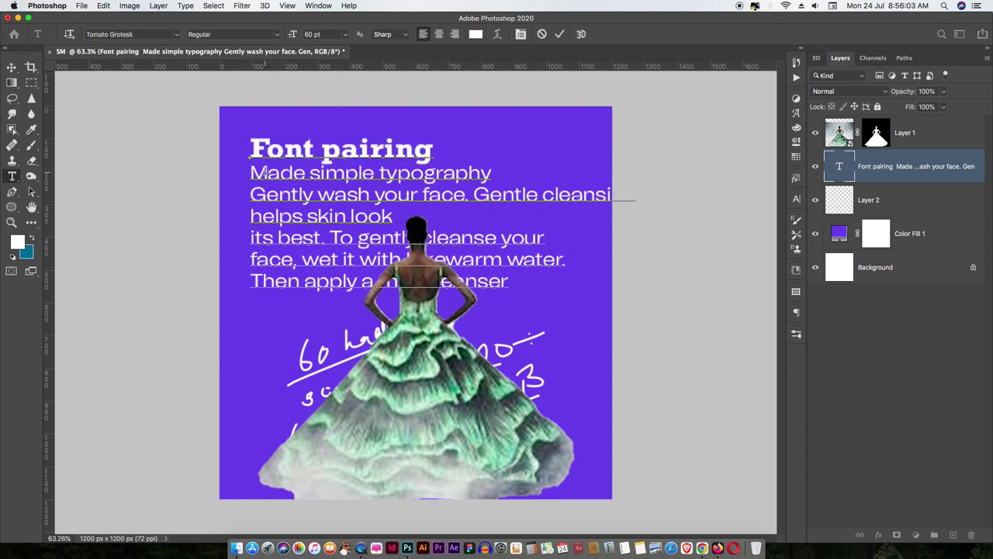
pyautogui.moveTo(264, 172); pyautogui.dragTo(497, 170)
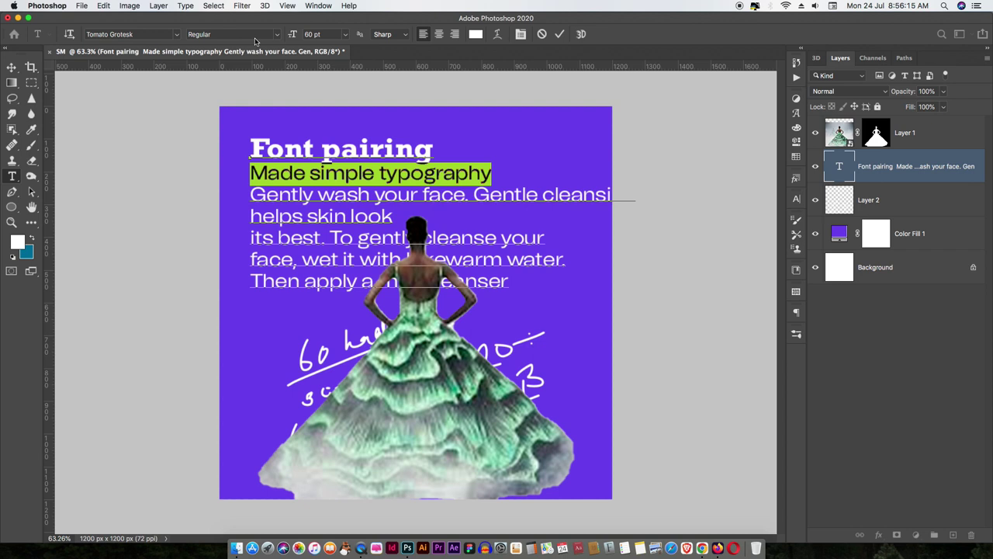
pyautogui.click(331, 34)
pyautogui.press('BackSpace')
pyautogui.press('Return')
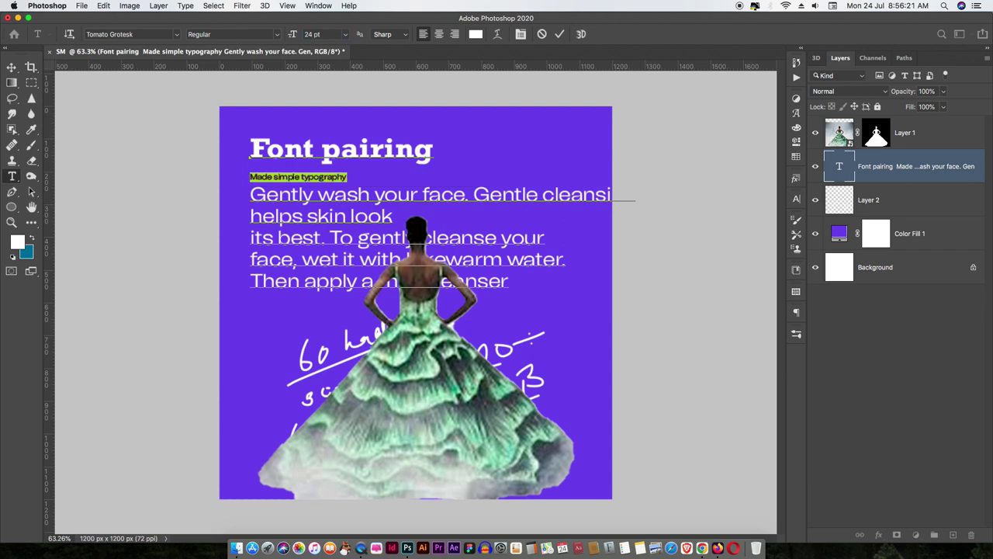
# Change the "Made simple typography" subheading's font weight to Bold.
pyautogui.click(250, 195)
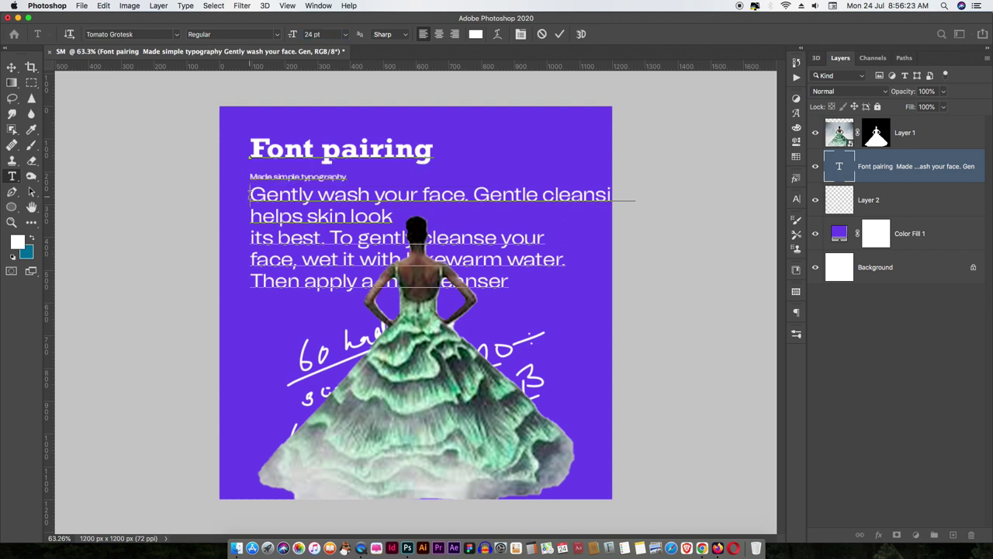
pyautogui.moveTo(347, 178); pyautogui.dragTo(232, 176)
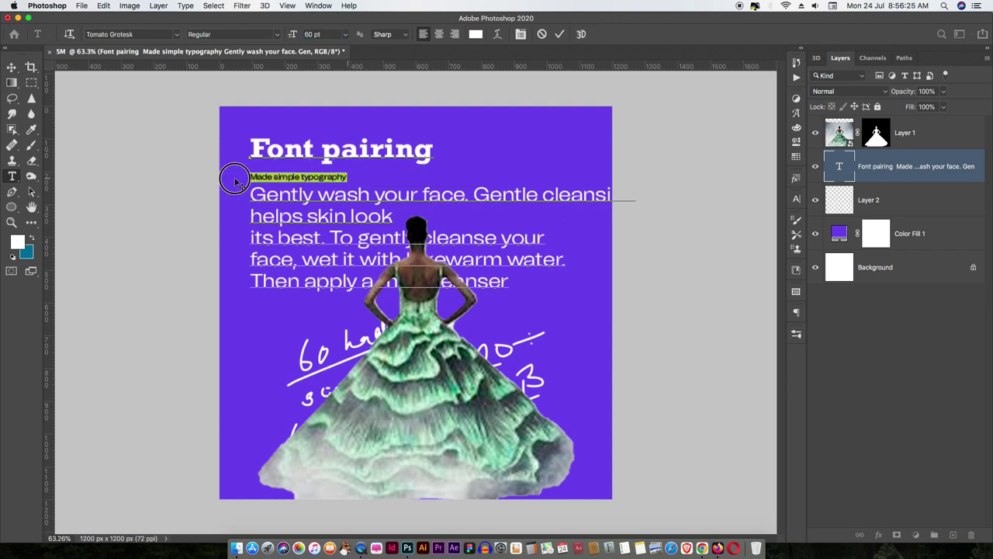
pyautogui.click(261, 33)
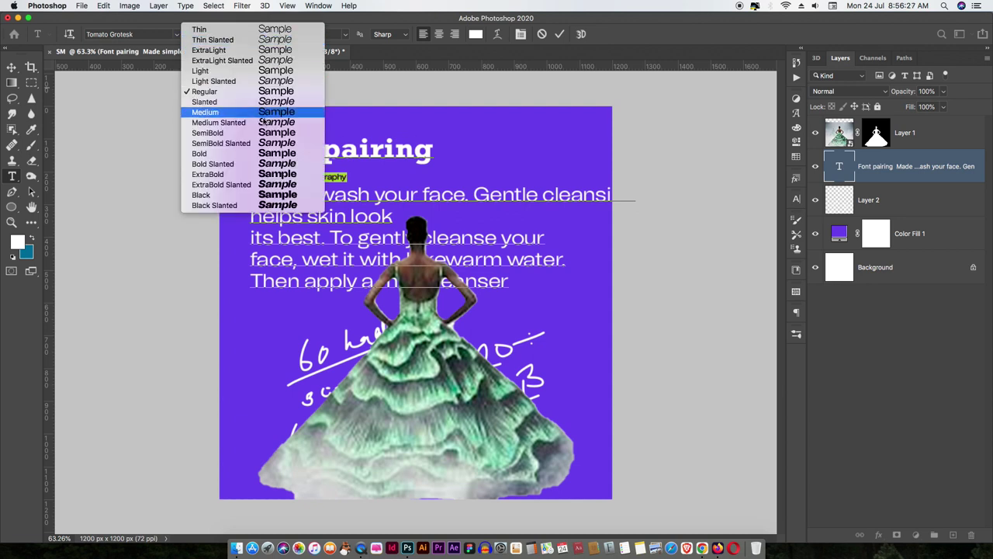
pyautogui.click(262, 153)
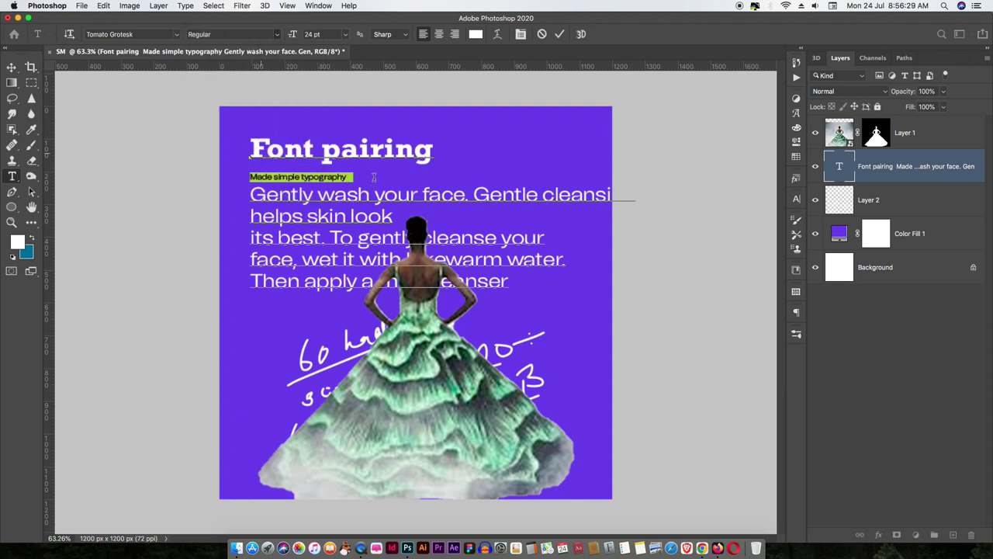
# Set the five-line body paragraph's font size to 8 pt.
pyautogui.moveTo(251, 195); pyautogui.dragTo(526, 281)
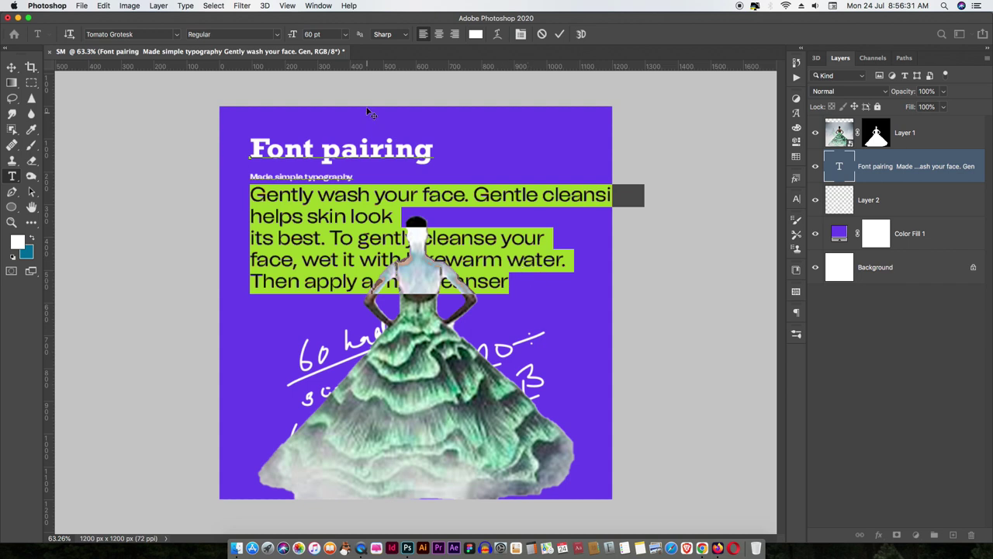
pyautogui.click(332, 35)
pyautogui.press('BackSpace')
pyautogui.write('8')
pyautogui.press('Return')
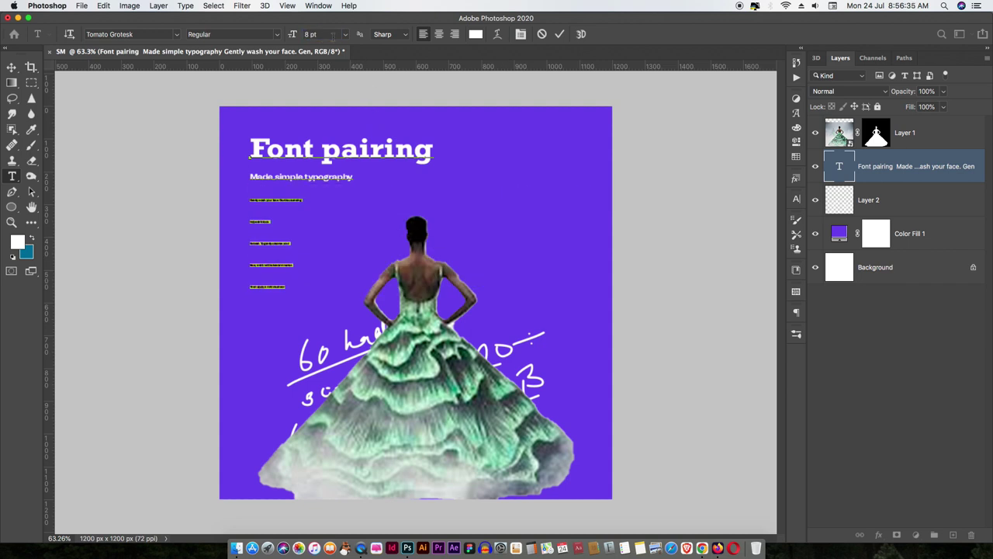
# Tighten the body paragraph's line spacing by setting its leading to 10 pt.
pyautogui.click(797, 198)
pyautogui.moveTo(729, 231); pyautogui.dragTo(704, 235)
pyautogui.press('Down')
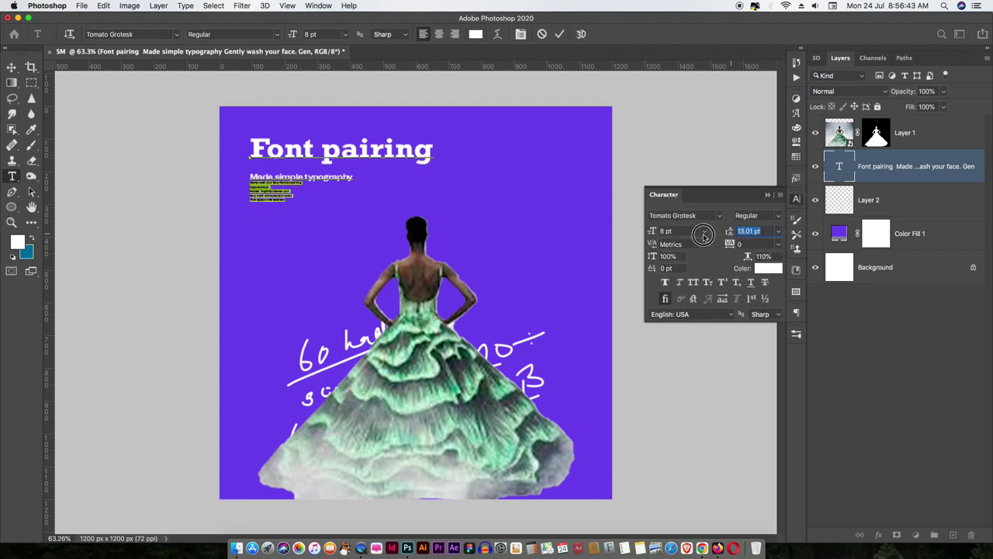
pyautogui.press('Return')
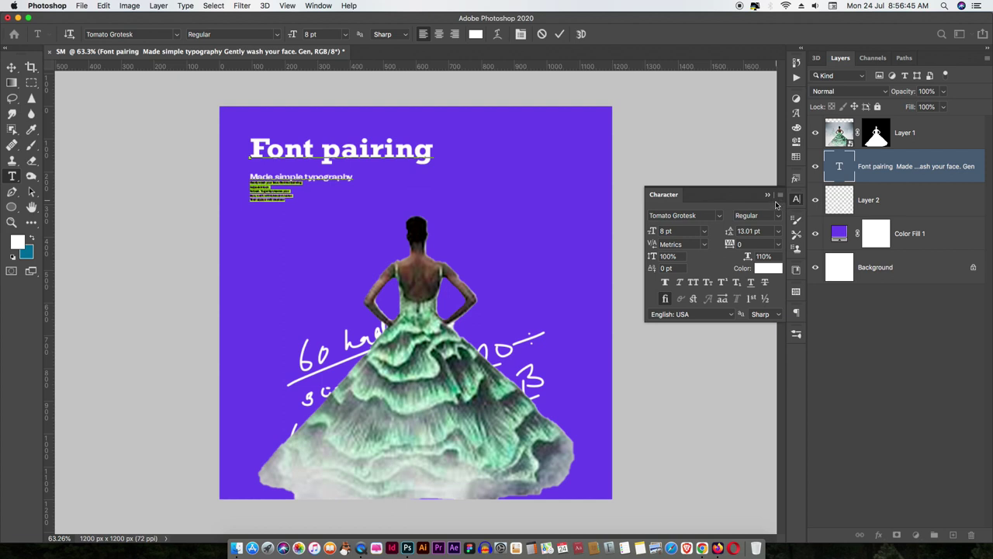
pyautogui.click(759, 230)
pyautogui.write('10')
pyautogui.press('Return')
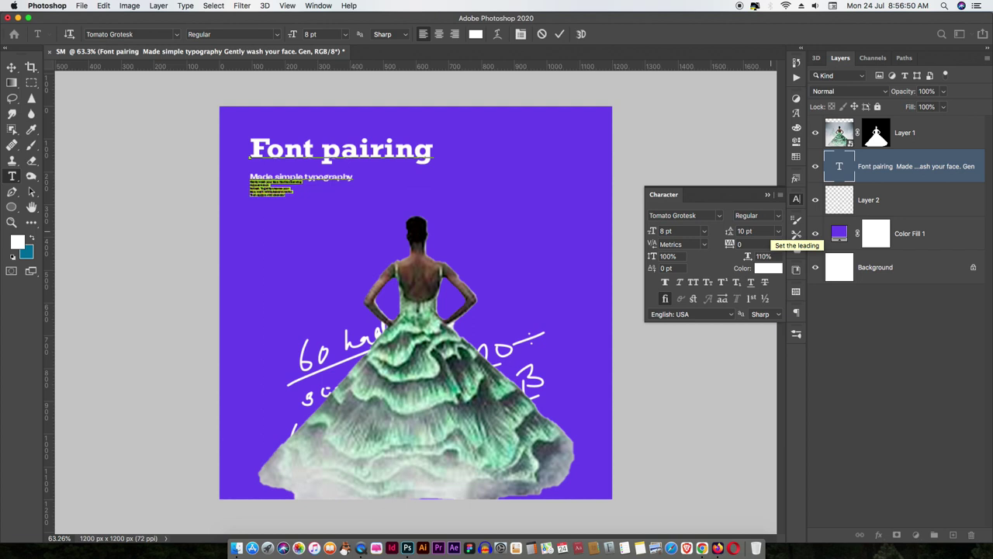
pyautogui.click(768, 195)
# Scale the whole text block up to about 161% and position it across the area above the woman.
pyautogui.click(12, 67)
pyautogui.moveTo(298, 156)
pyautogui.mouseDown()
pyautogui.moveTo(333, 165)
pyautogui.moveTo(315, 167)
pyautogui.mouseUp()
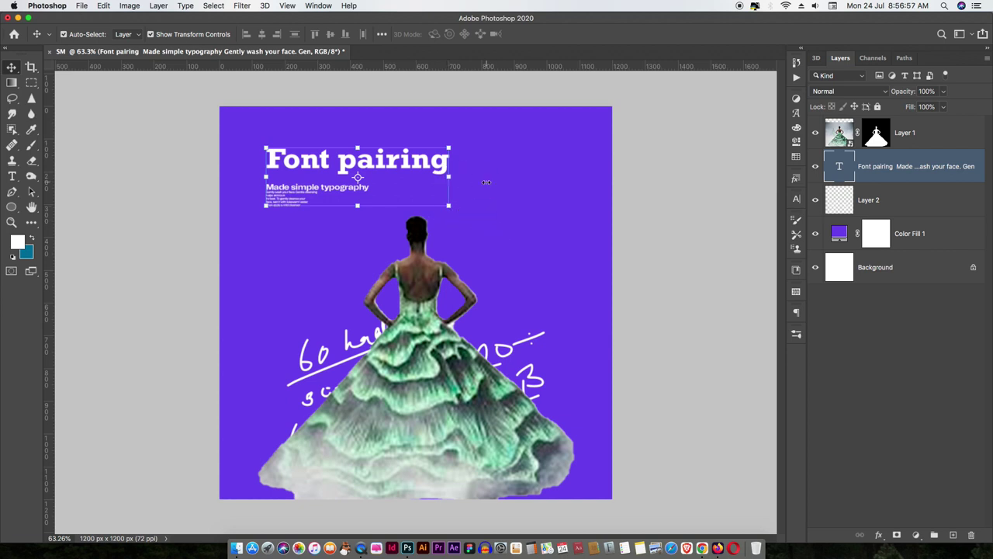
pyautogui.moveTo(359, 206); pyautogui.dragTo(362, 243)
pyautogui.moveTo(393, 168); pyautogui.dragTo(437, 160)
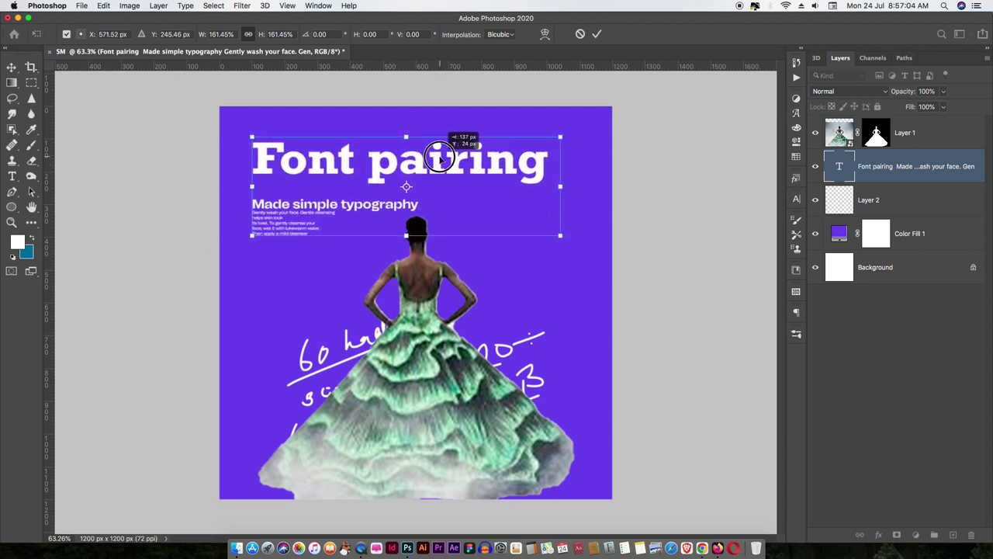
pyautogui.click(596, 34)
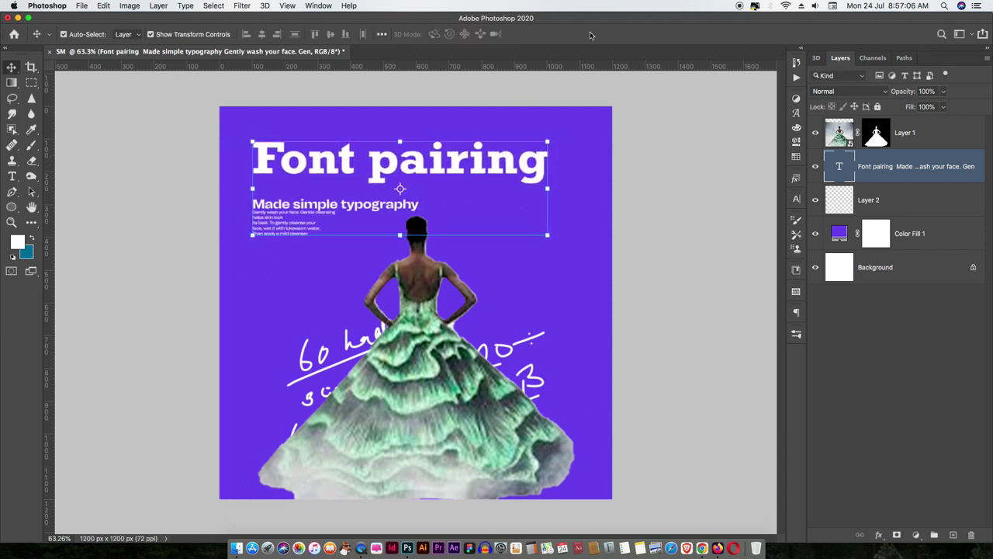
pyautogui.click(610, 227)
# Enlarge the handwritten notes layer so it nearly spans the artboard behind the woman.
pyautogui.click(522, 324)
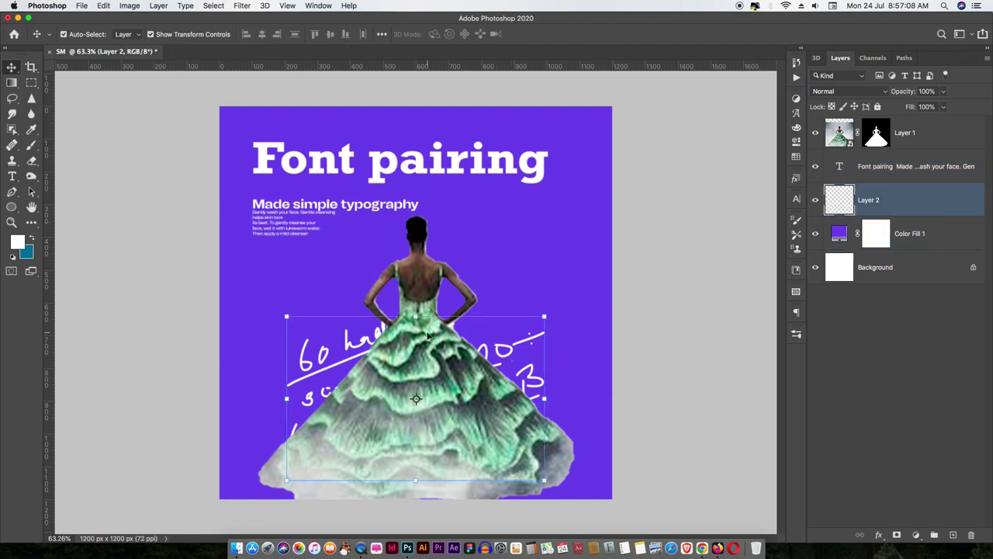
pyautogui.press('super+t')
pyautogui.moveTo(416, 319); pyautogui.dragTo(418, 235)
pyautogui.moveTo(547, 318)
pyautogui.mouseDown()
pyautogui.moveTo(532, 304)
pyautogui.moveTo(549, 314)
pyautogui.mouseUp()
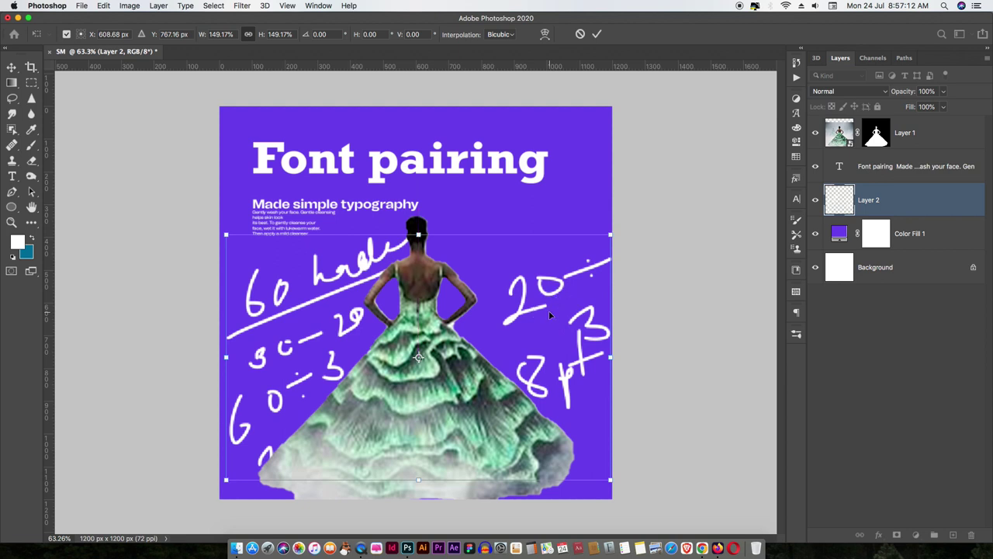
pyautogui.moveTo(419, 235); pyautogui.dragTo(418, 251)
pyautogui.click(596, 33)
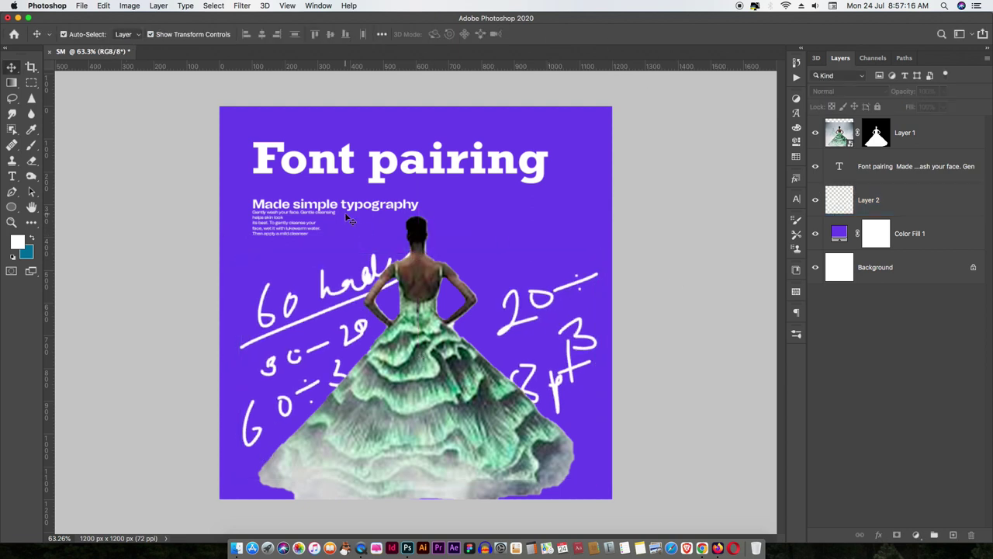
# Reduce the "Made simple typography" subheading's leading to about 65.57 pt, bringing it closer to the heading.
pyautogui.click(320, 211)
pyautogui.doubleClick(321, 206)
pyautogui.moveTo(419, 205); pyautogui.dragTo(251, 204)
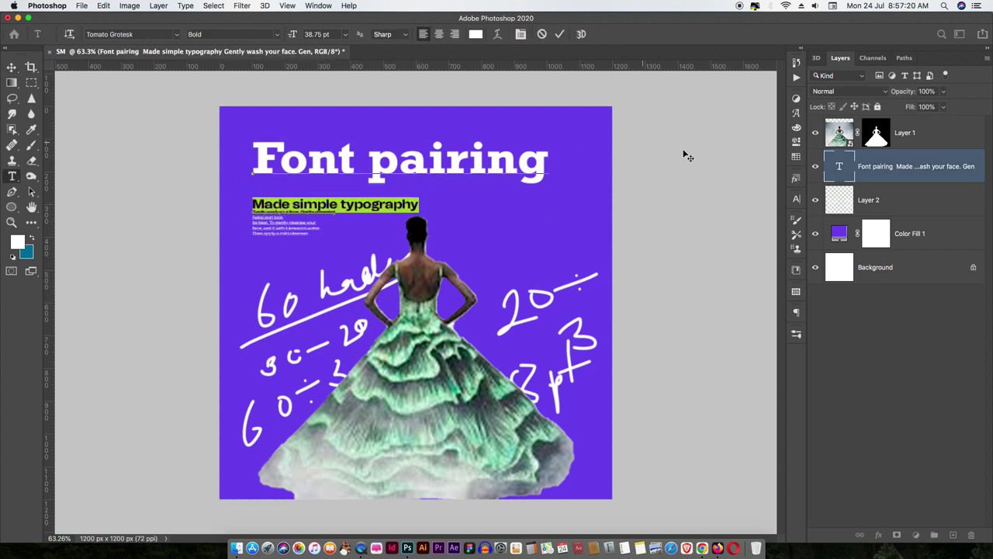
pyautogui.click(796, 199)
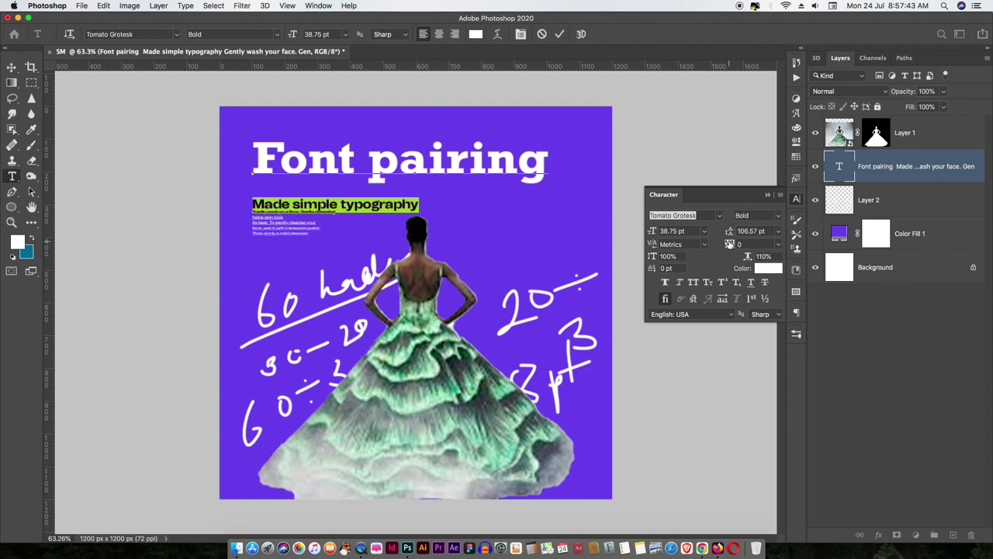
pyautogui.moveTo(731, 233); pyautogui.dragTo(710, 240)
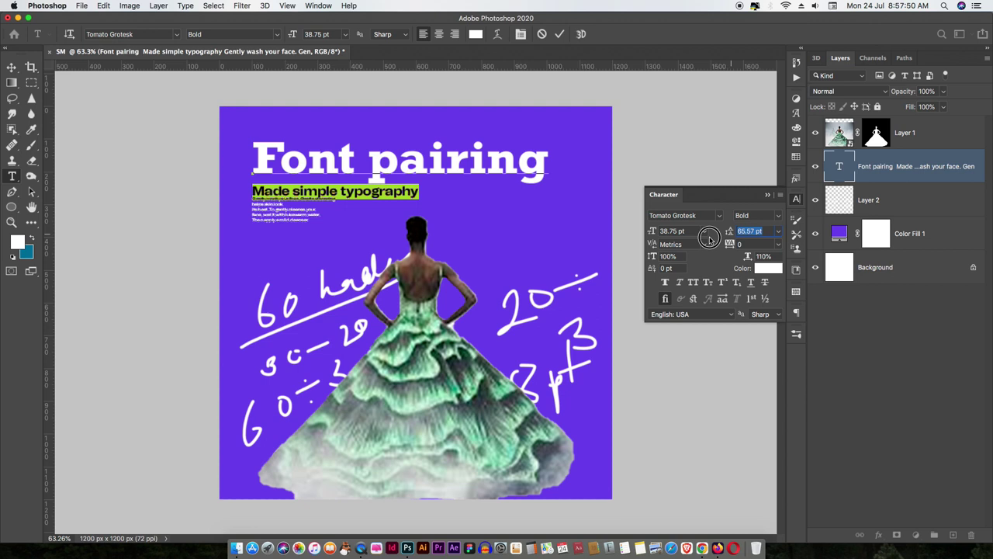
# Increase the body paragraph's leading to 22.15 pt and finish editing the text.
pyautogui.click(346, 203)
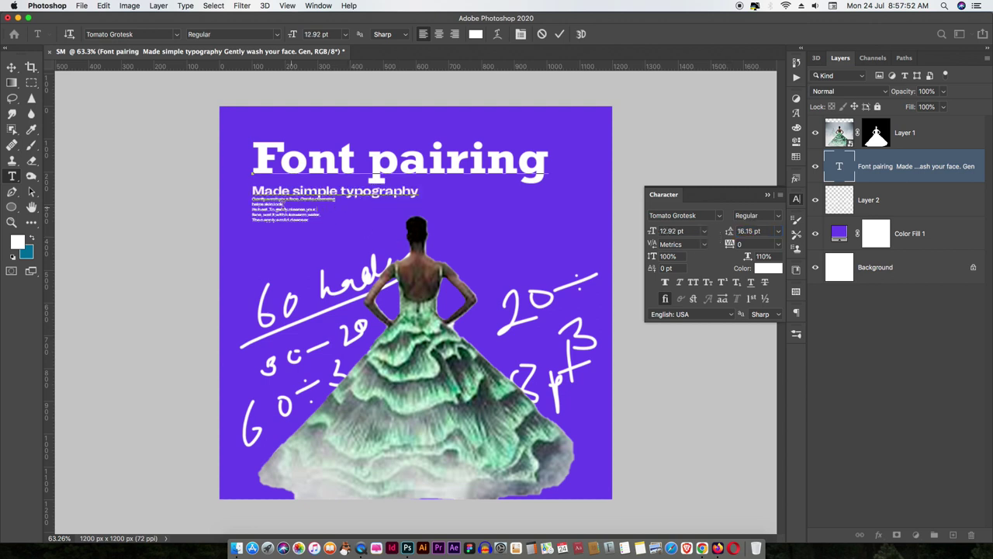
pyautogui.tripleClick(254, 203)
pyautogui.click(254, 204)
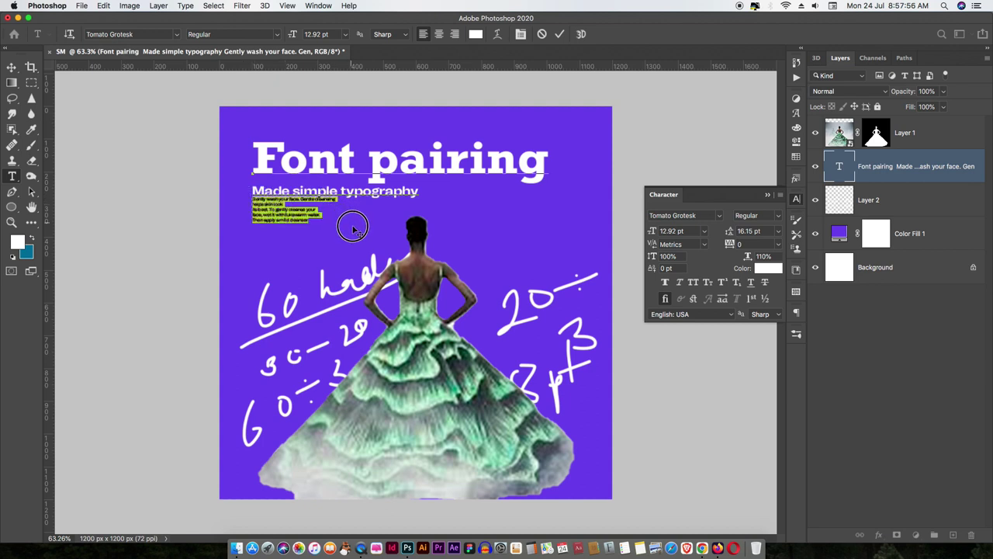
pyautogui.moveTo(730, 232); pyautogui.dragTo(731, 235)
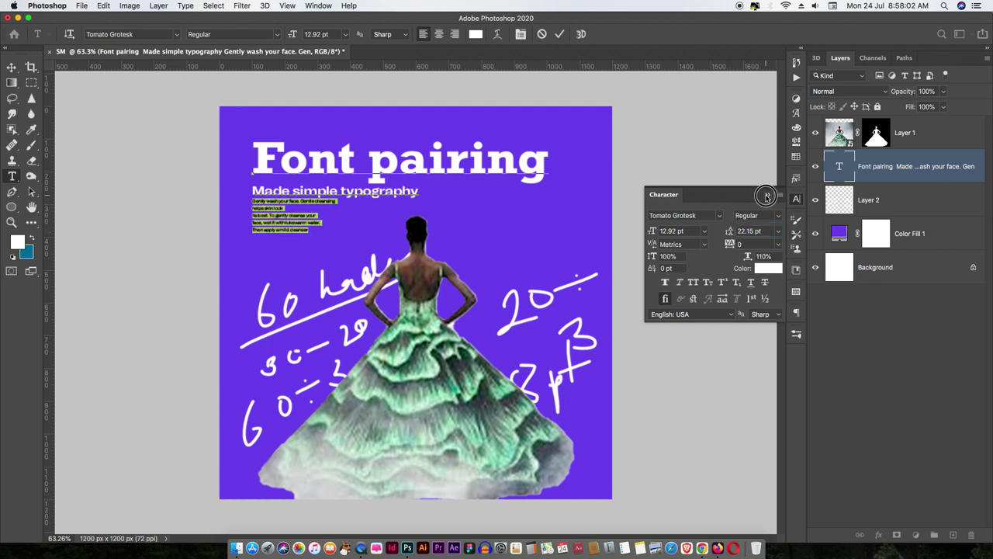
pyautogui.click(767, 195)
pyautogui.click(12, 67)
pyautogui.click(192, 266)
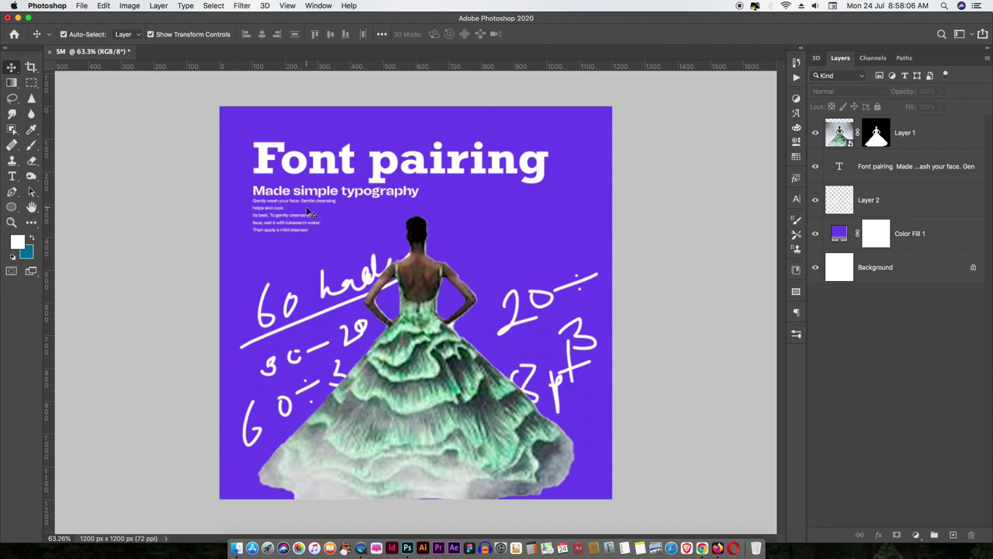
# Draw an ellipse about 984 × 770 px over the artboard's upper-left area, extending past its left edge.
pyautogui.press('super+0')
pyautogui.click(12, 207)
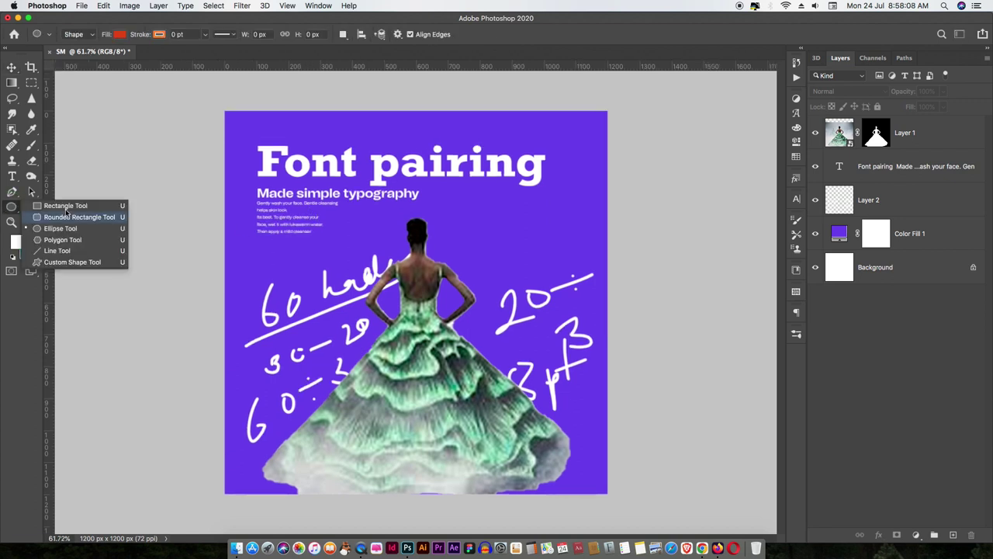
pyautogui.click(48, 229)
pyautogui.moveTo(184, 134); pyautogui.dragTo(497, 378)
# Try cyan and peach from the recently used colours as the ellipse's fill.
pyautogui.click(594, 183)
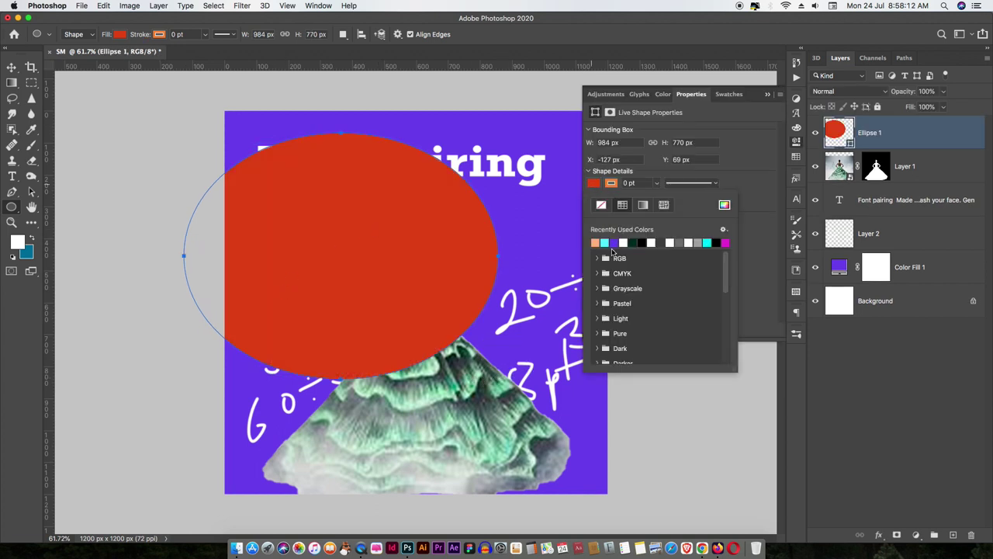
pyautogui.click(612, 243)
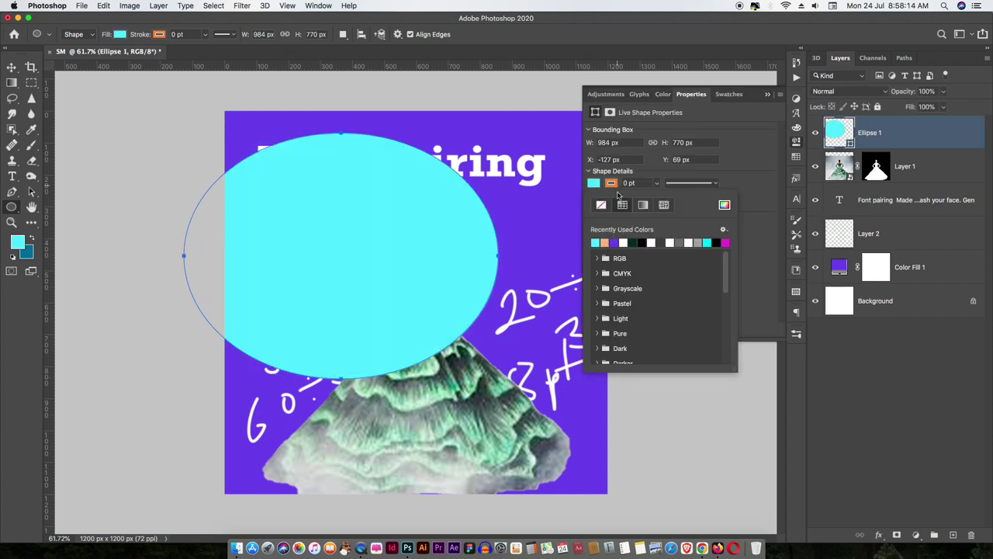
pyautogui.click(605, 244)
pyautogui.click(595, 243)
pyautogui.click(767, 95)
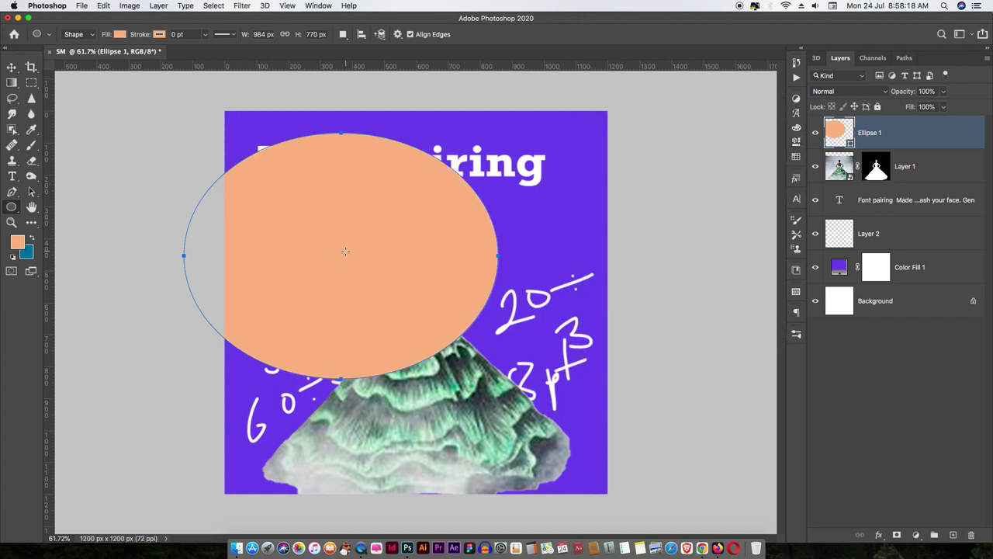
pyautogui.press('v')
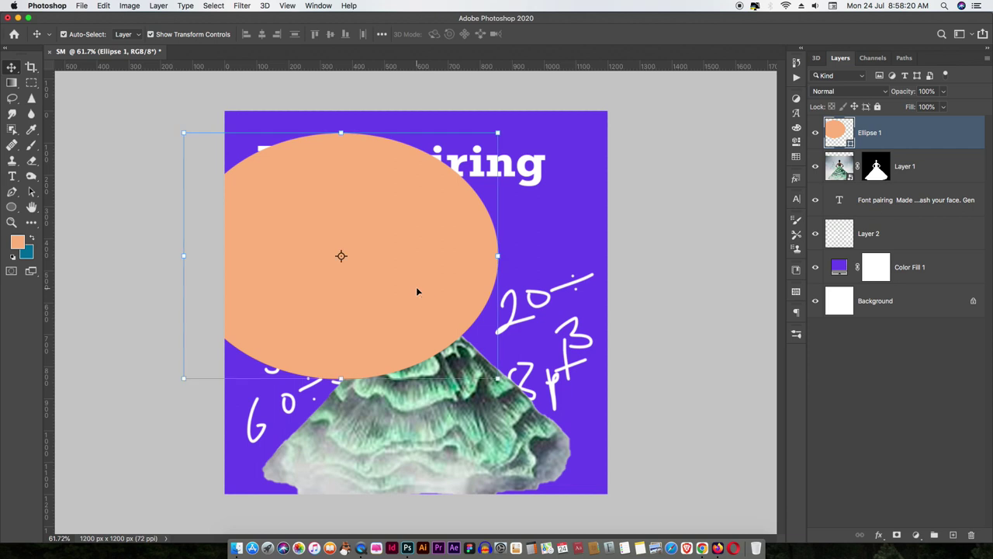
# Switch to Adobe Color in Chrome, shift the complementary palette's base colour to blue #2D1BF0, and copy the hex code #7A6EFF.
pyautogui.click(708, 543)
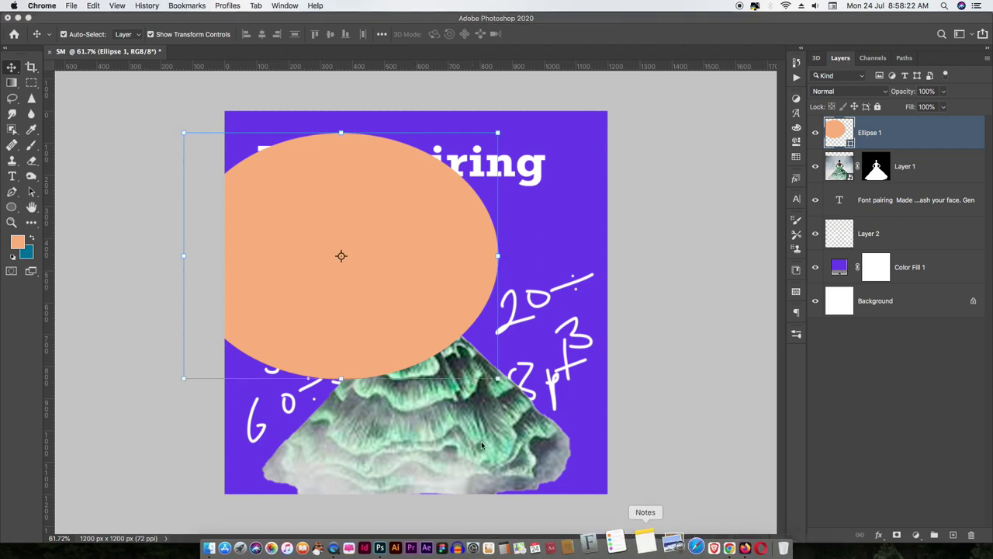
pyautogui.click(200, 24)
pyautogui.click(344, 24)
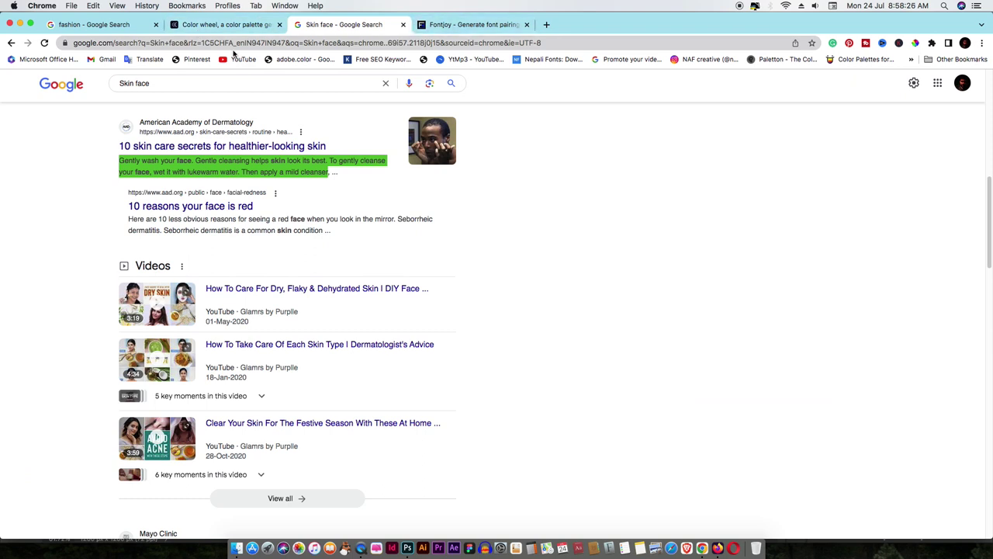
pyautogui.click(225, 24)
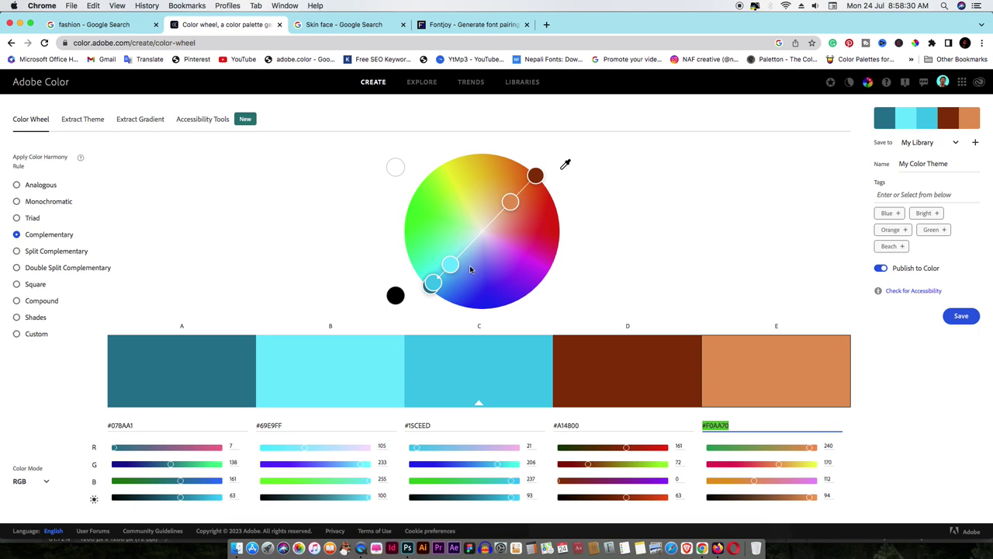
pyautogui.click(486, 294)
pyautogui.moveTo(431, 284); pyautogui.dragTo(493, 300)
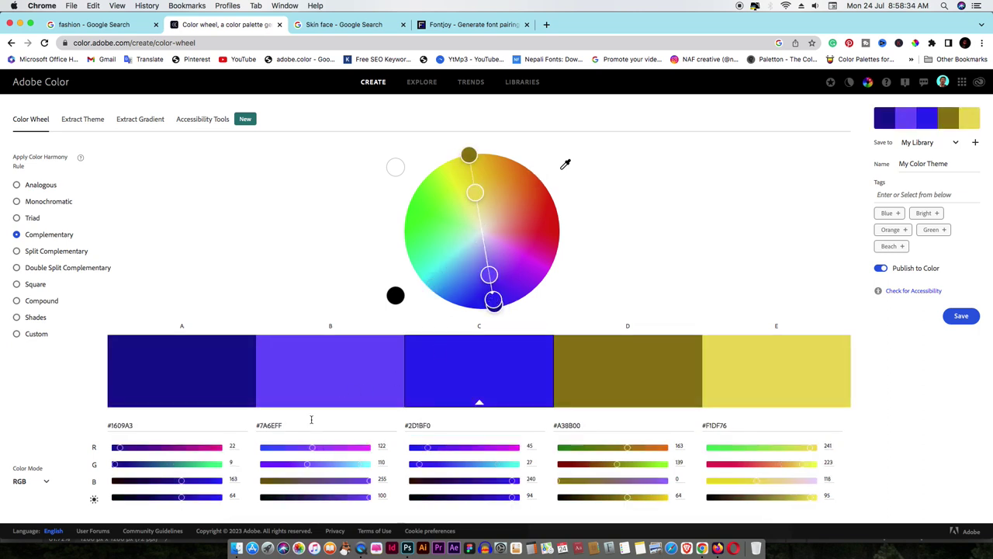
pyautogui.click(287, 425)
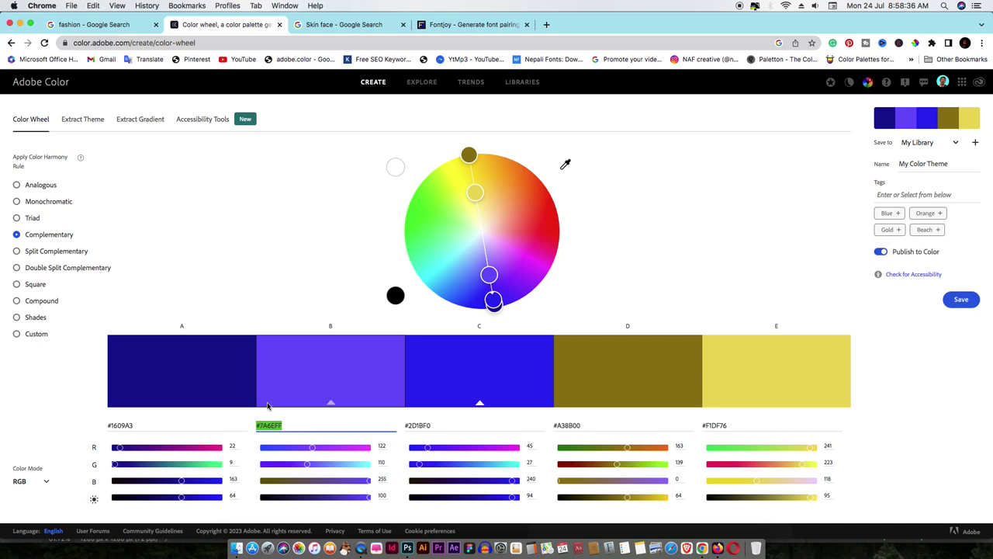
# Return to Photoshop, fill the ellipse with #7A6EFF, and place its layer directly above the purple colour fill layer.
pyautogui.press('super+Tab')
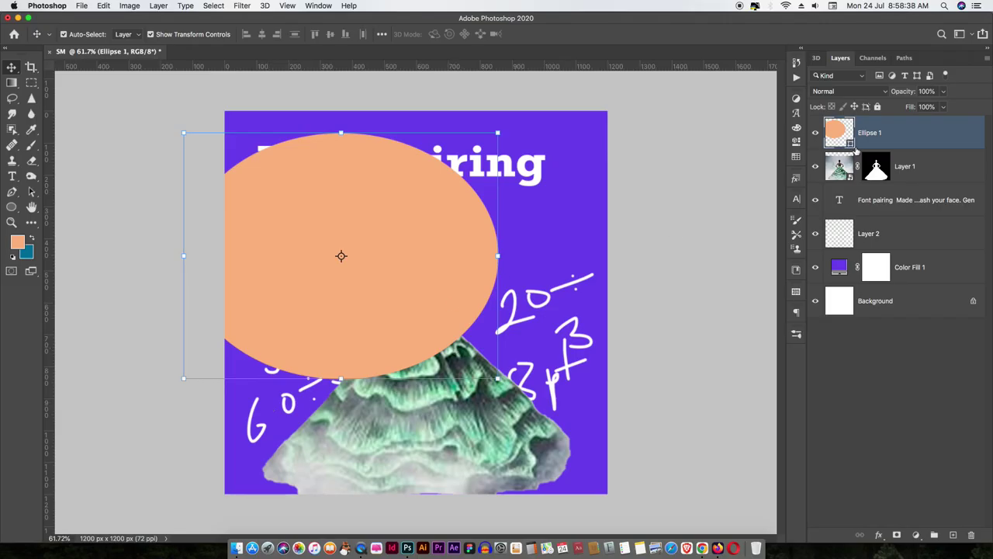
pyautogui.doubleClick(846, 144)
pyautogui.press('super+v')
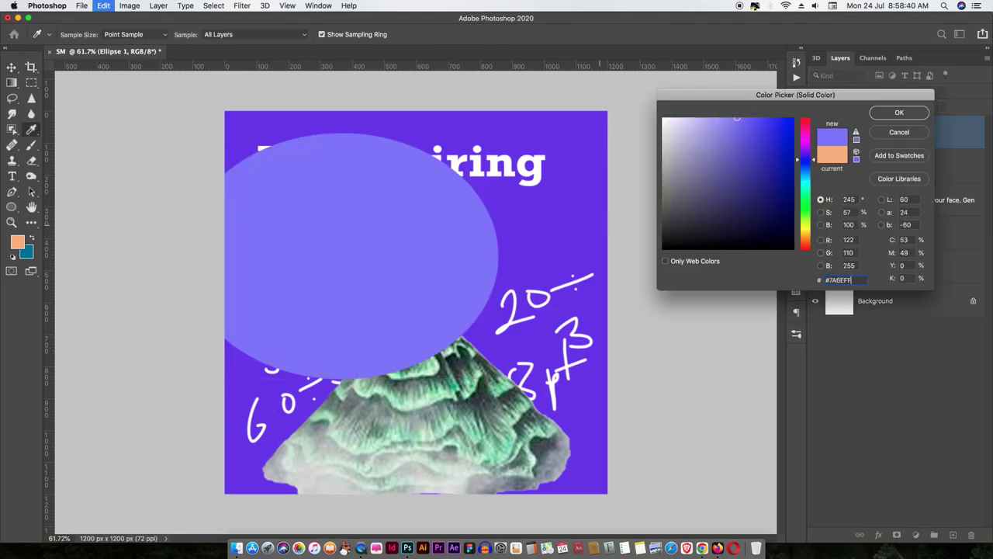
pyautogui.click(899, 112)
pyautogui.moveTo(840, 133); pyautogui.dragTo(839, 242)
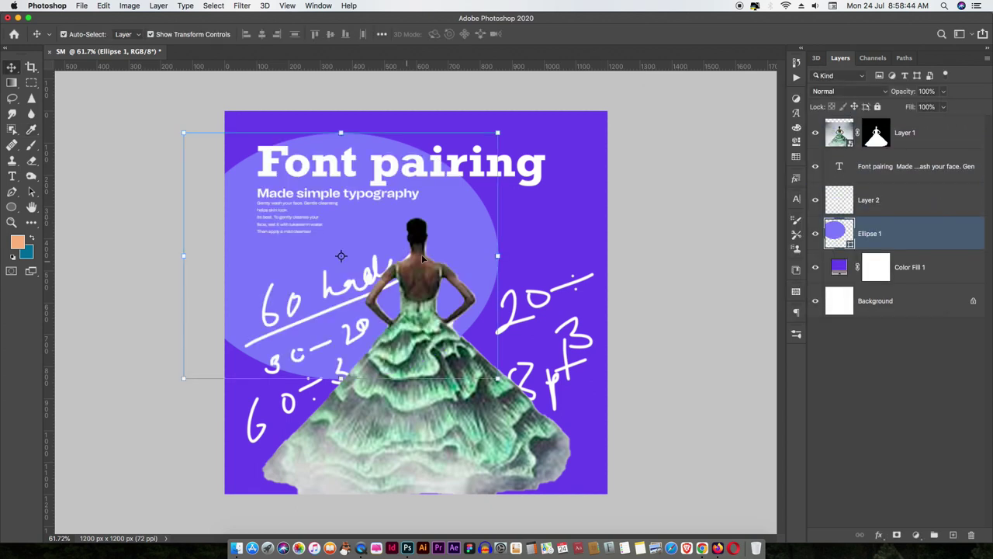
# Scale the ellipse up to about 123.56% and position it over the artboard's upper-left corner behind the heading.
pyautogui.click(476, 232)
pyautogui.click(496, 270)
pyautogui.moveTo(346, 134); pyautogui.dragTo(349, 75)
pyautogui.moveTo(468, 250); pyautogui.dragTo(434, 147)
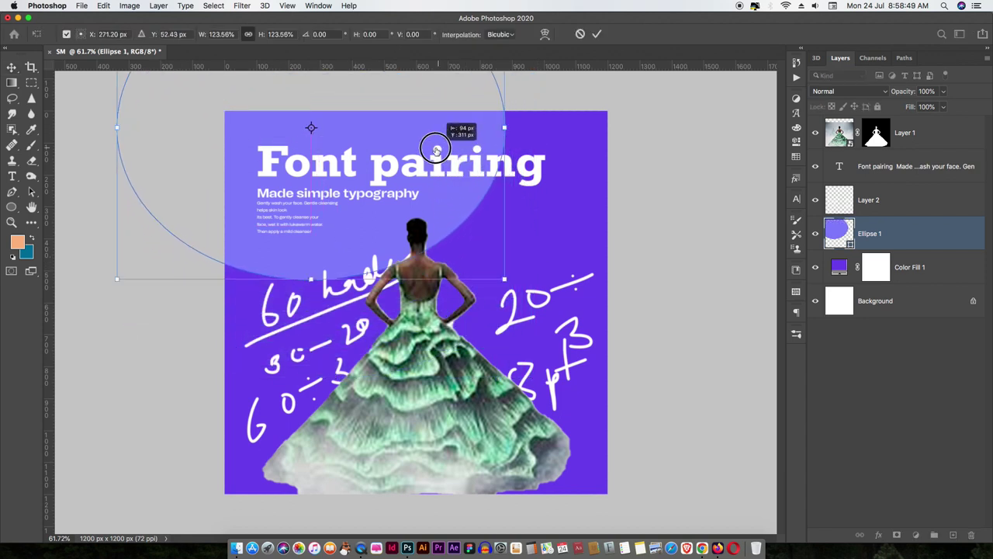
pyautogui.click(596, 33)
pyautogui.click(681, 233)
# Set the word "pairing" in the heading to Rockwell Bold Italic.
pyautogui.scroll(-2, 681, 234)
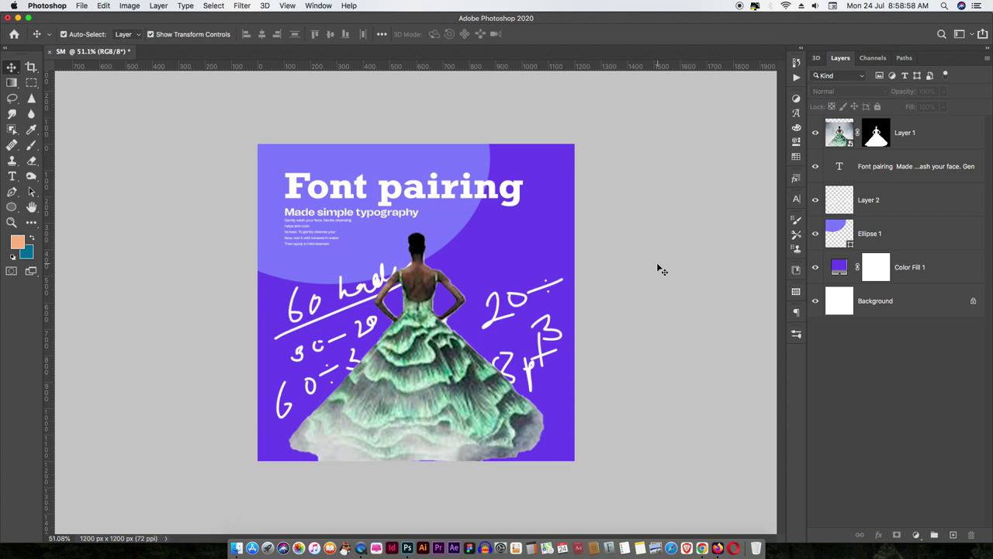
pyautogui.doubleClick(357, 200)
pyautogui.click(369, 183)
pyautogui.doubleClick(370, 182)
pyautogui.click(371, 181)
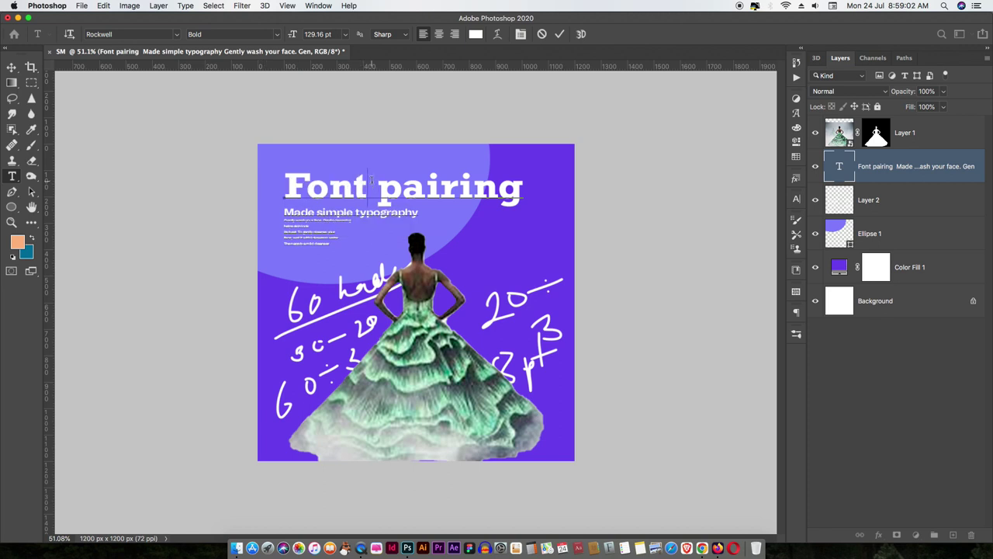
pyautogui.moveTo(380, 182); pyautogui.dragTo(532, 184)
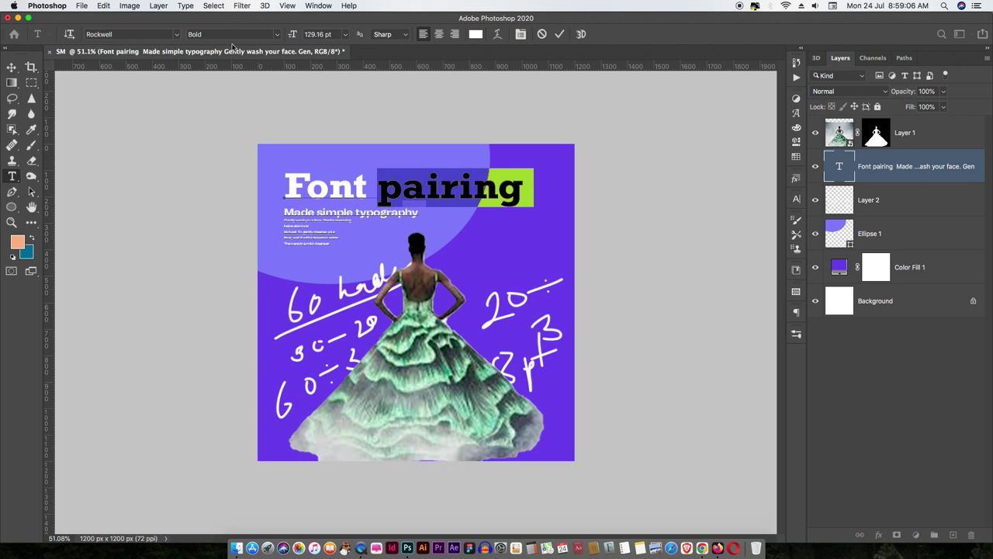
pyautogui.click(274, 36)
pyautogui.click(263, 60)
# Recolour the heading word "pairing" to dark indigo #1a0061 and finish editing the text.
pyautogui.click(377, 193)
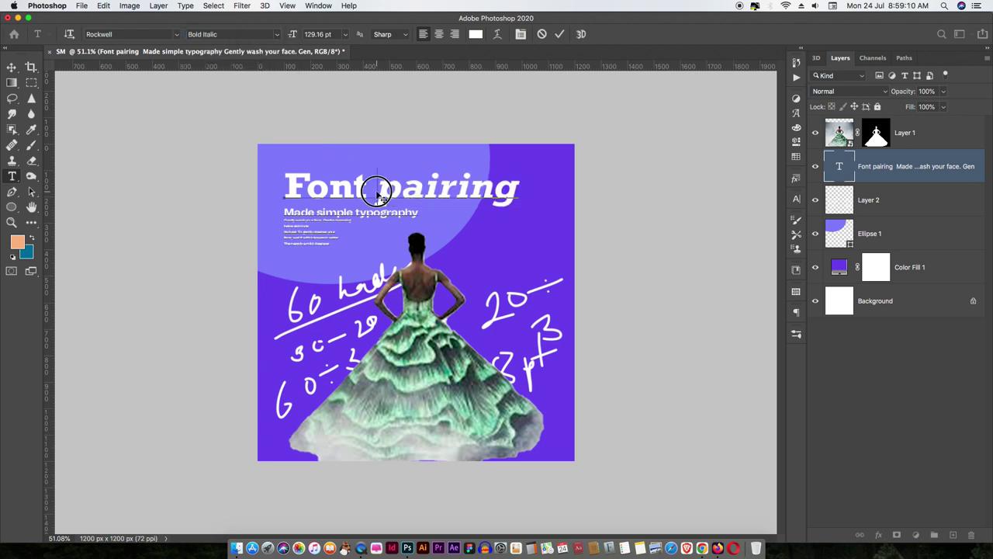
pyautogui.doubleClick(377, 192)
pyautogui.click(476, 34)
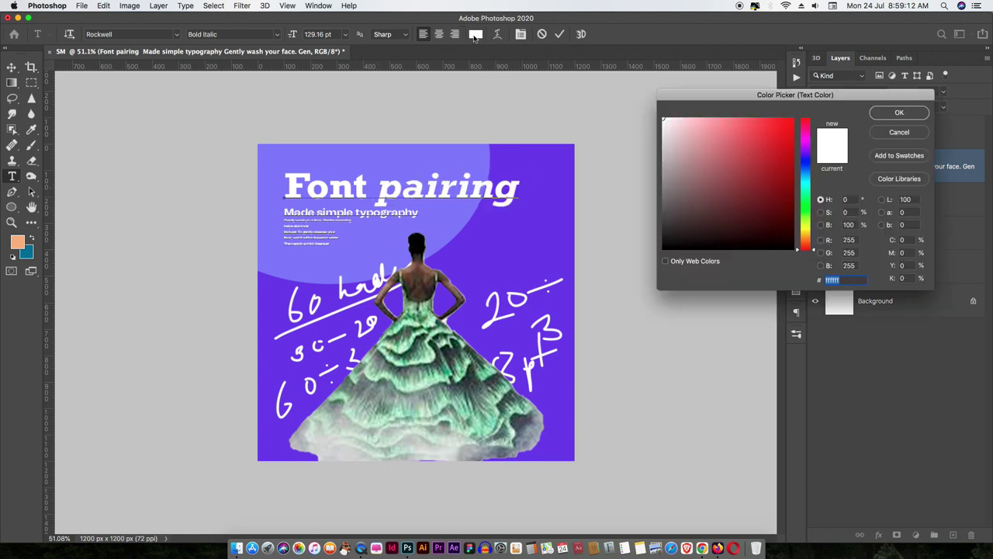
pyautogui.click(556, 188)
pyautogui.moveTo(771, 126); pyautogui.dragTo(795, 200)
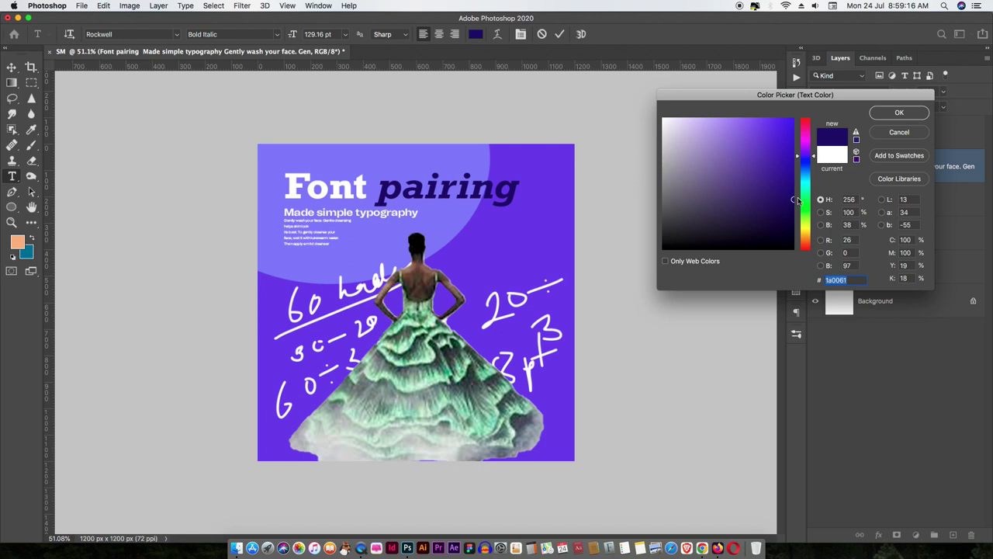
pyautogui.click(900, 114)
pyautogui.click(11, 68)
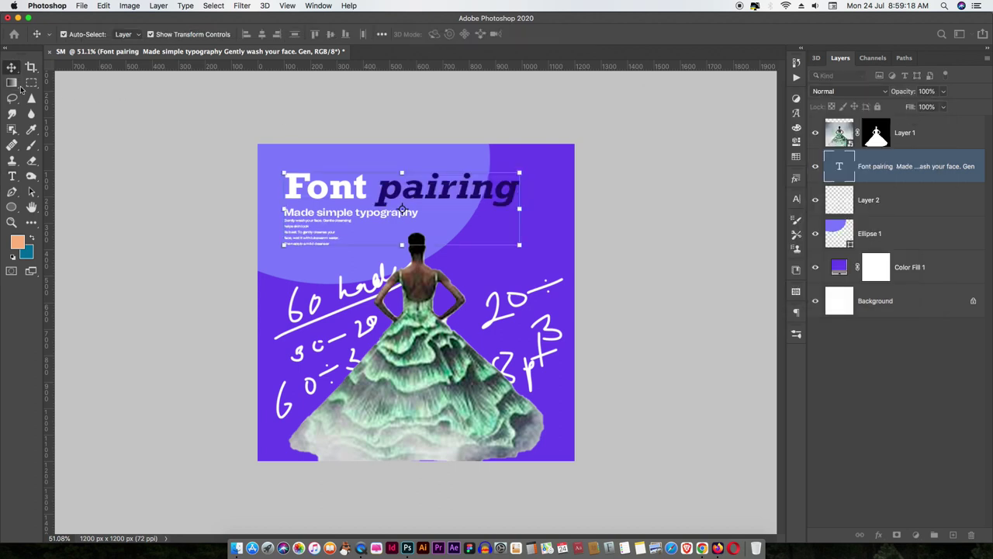
pyautogui.click(109, 219)
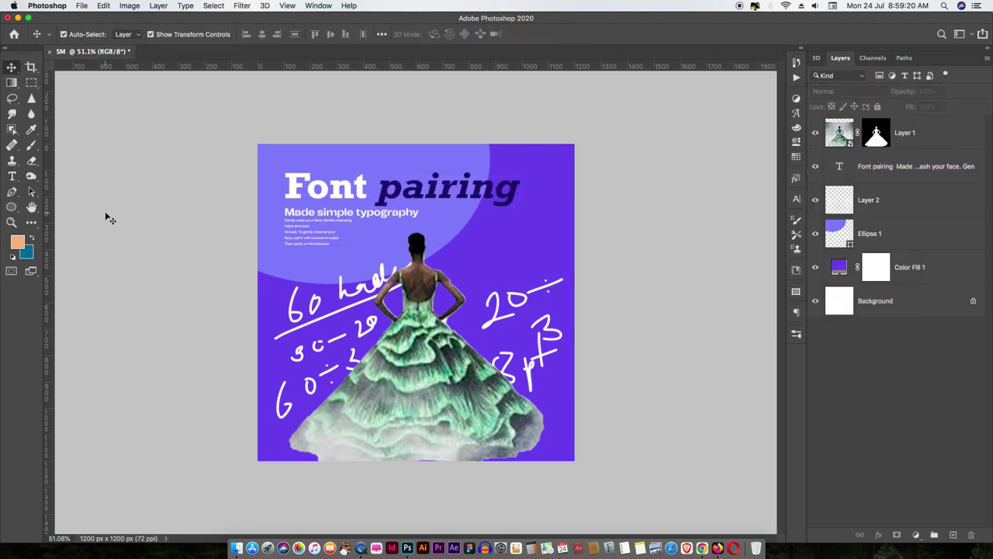